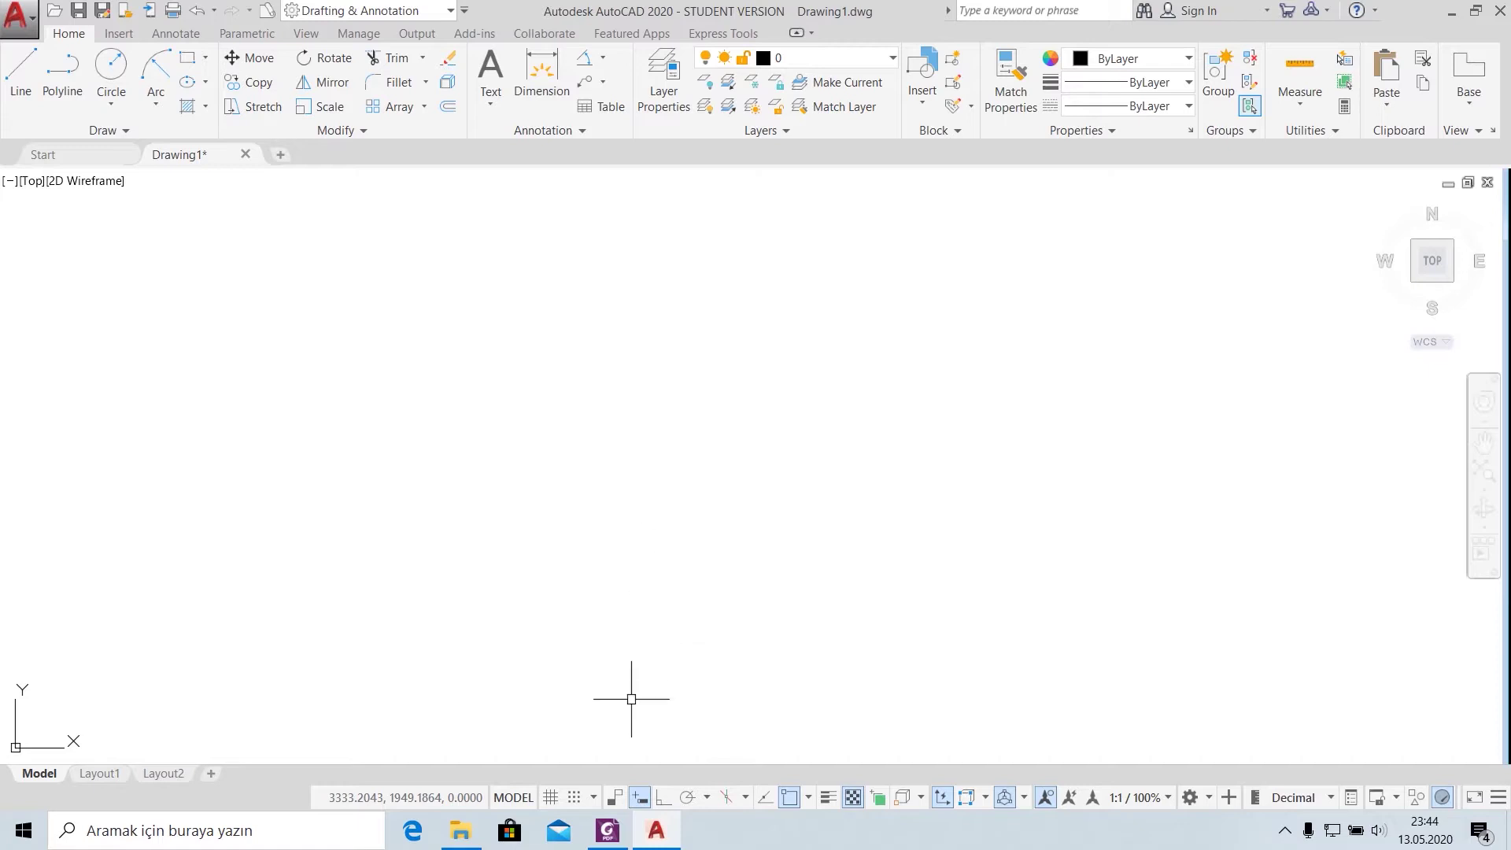
Step: Draw a long vertical line down the drawing with Ortho on
left_click(607, 830)
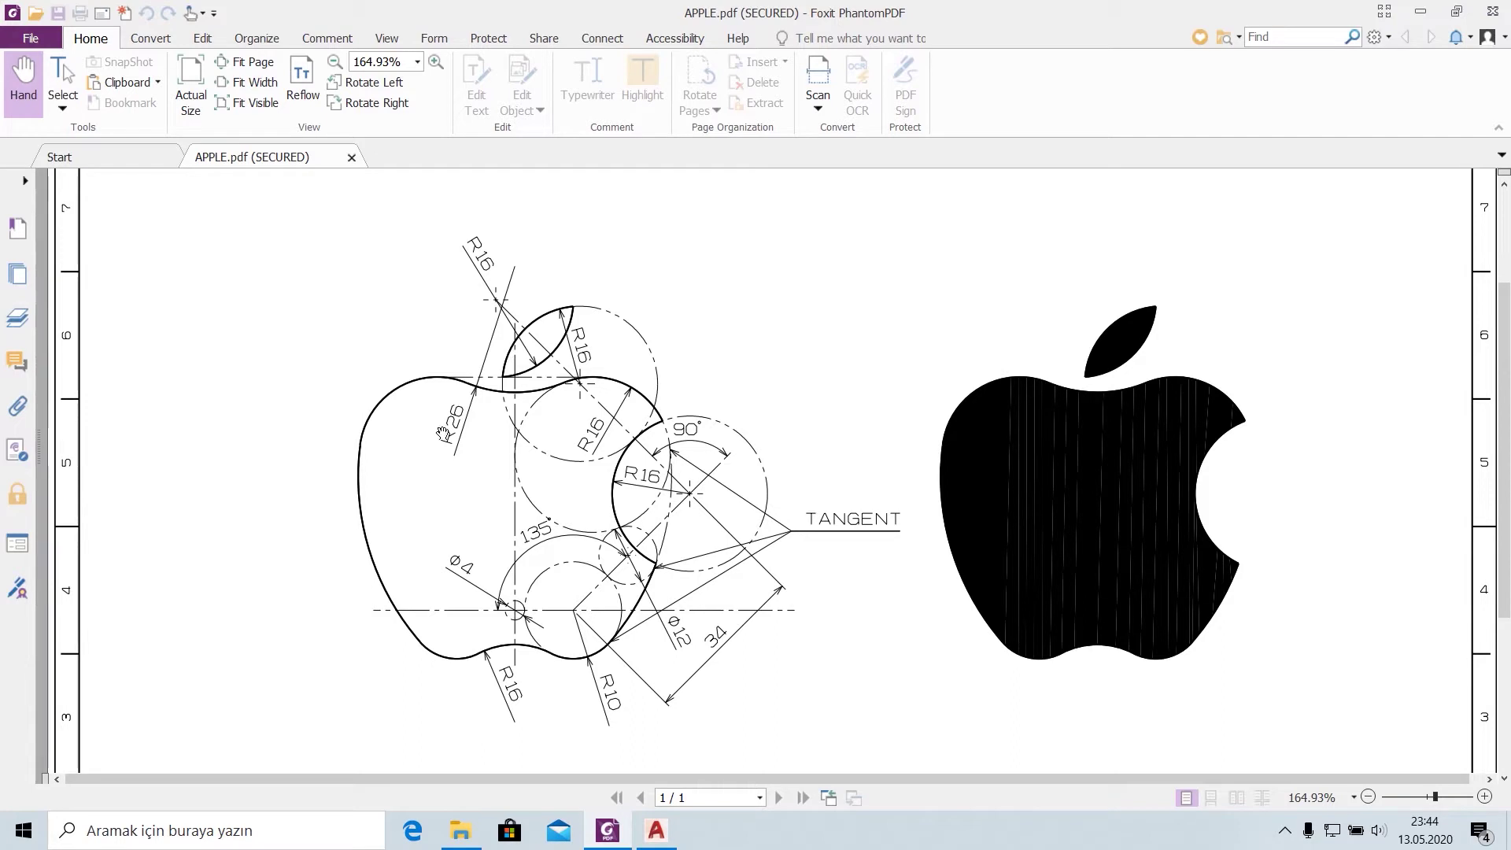
left_click(656, 830)
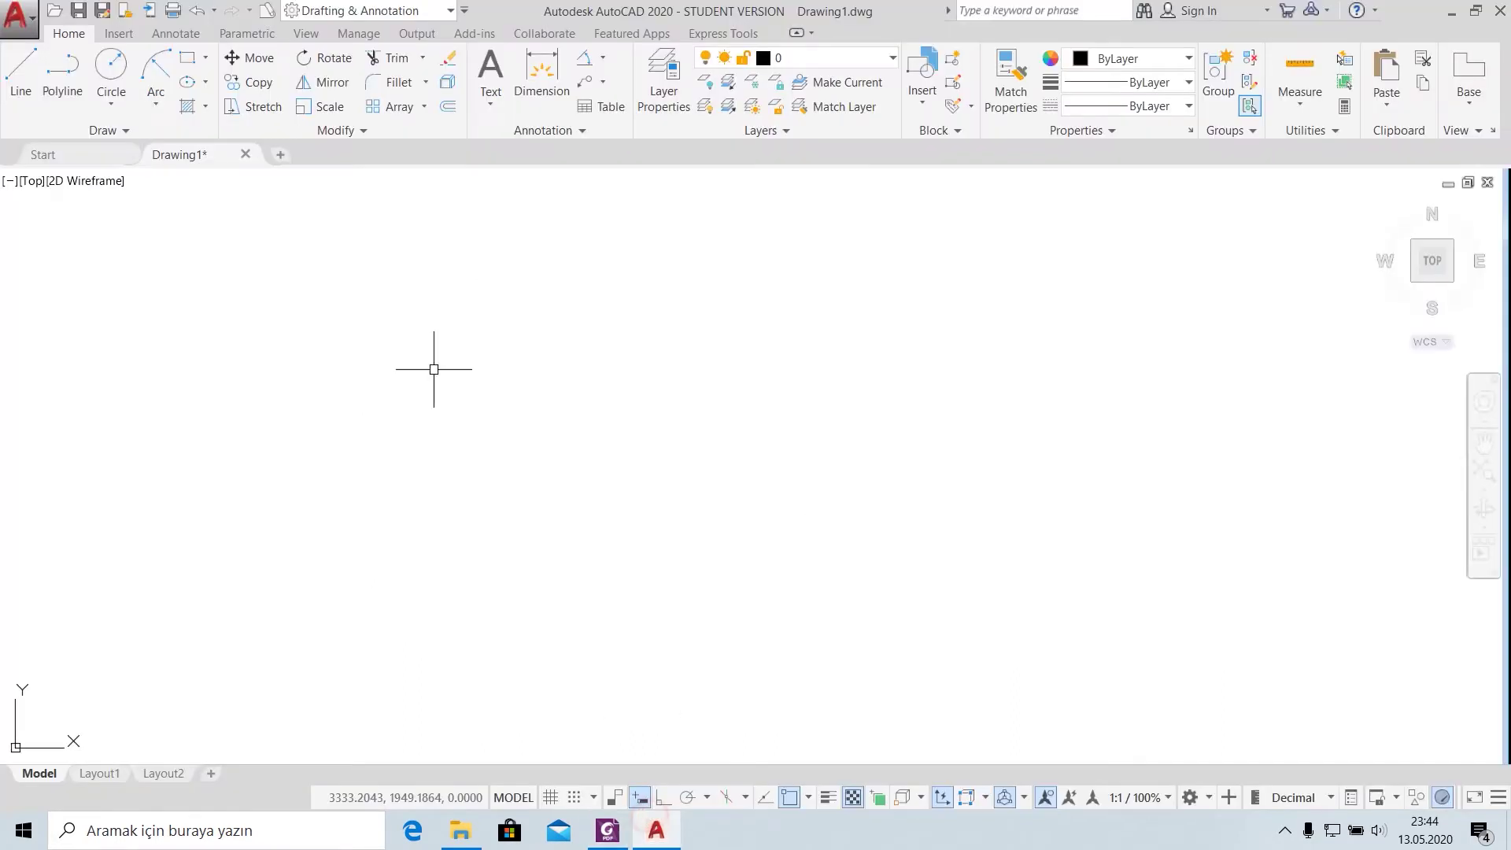
left_click(30, 81)
left_click(653, 235)
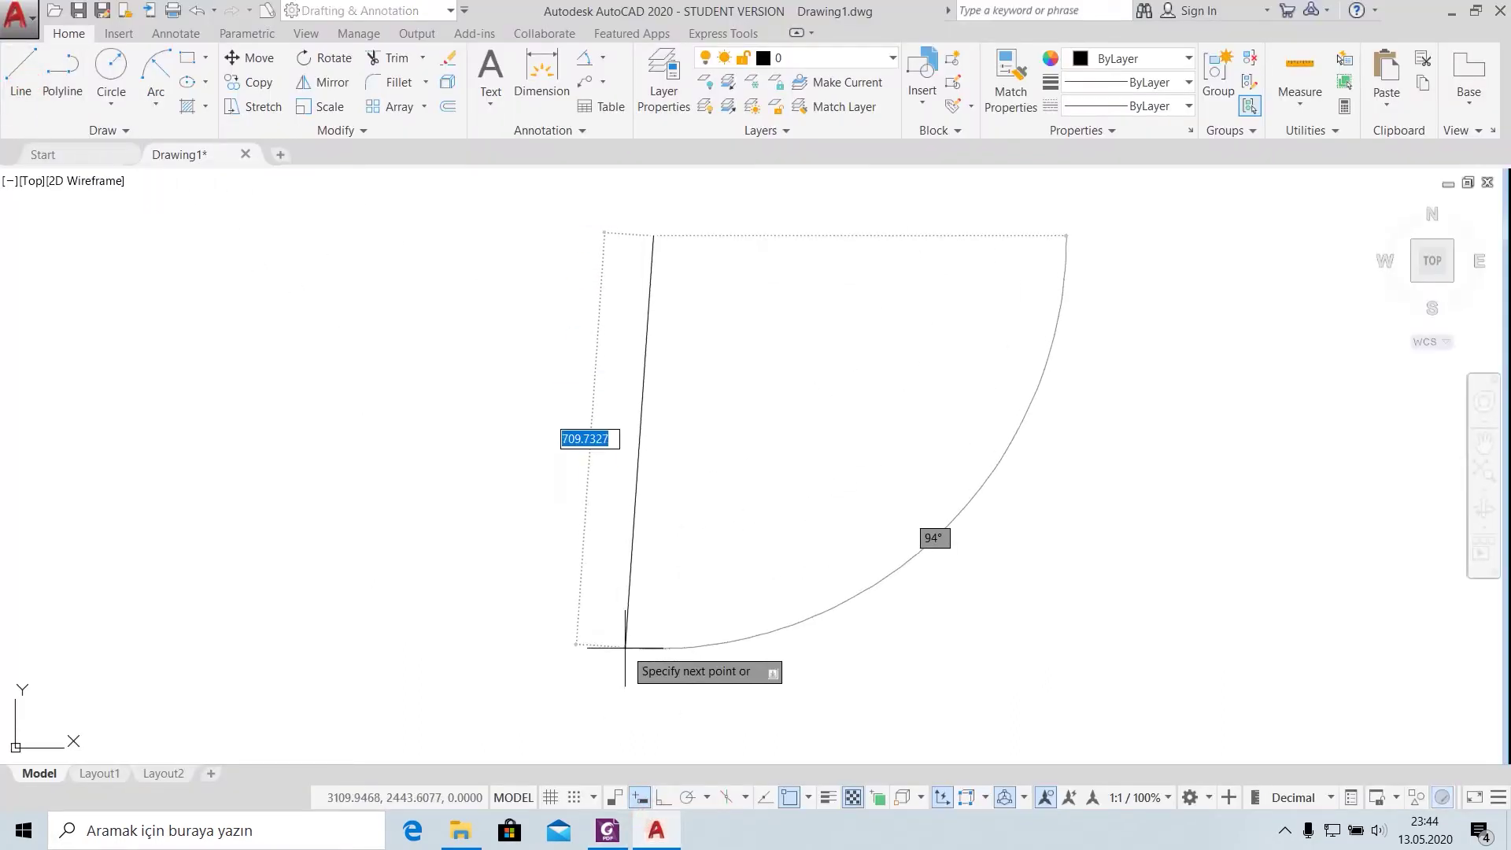
key("F8")
left_click(708, 718)
right_click(778, 569)
left_click(810, 577)
Step: Change the vertical line's colour to Blue
left_click(653, 354)
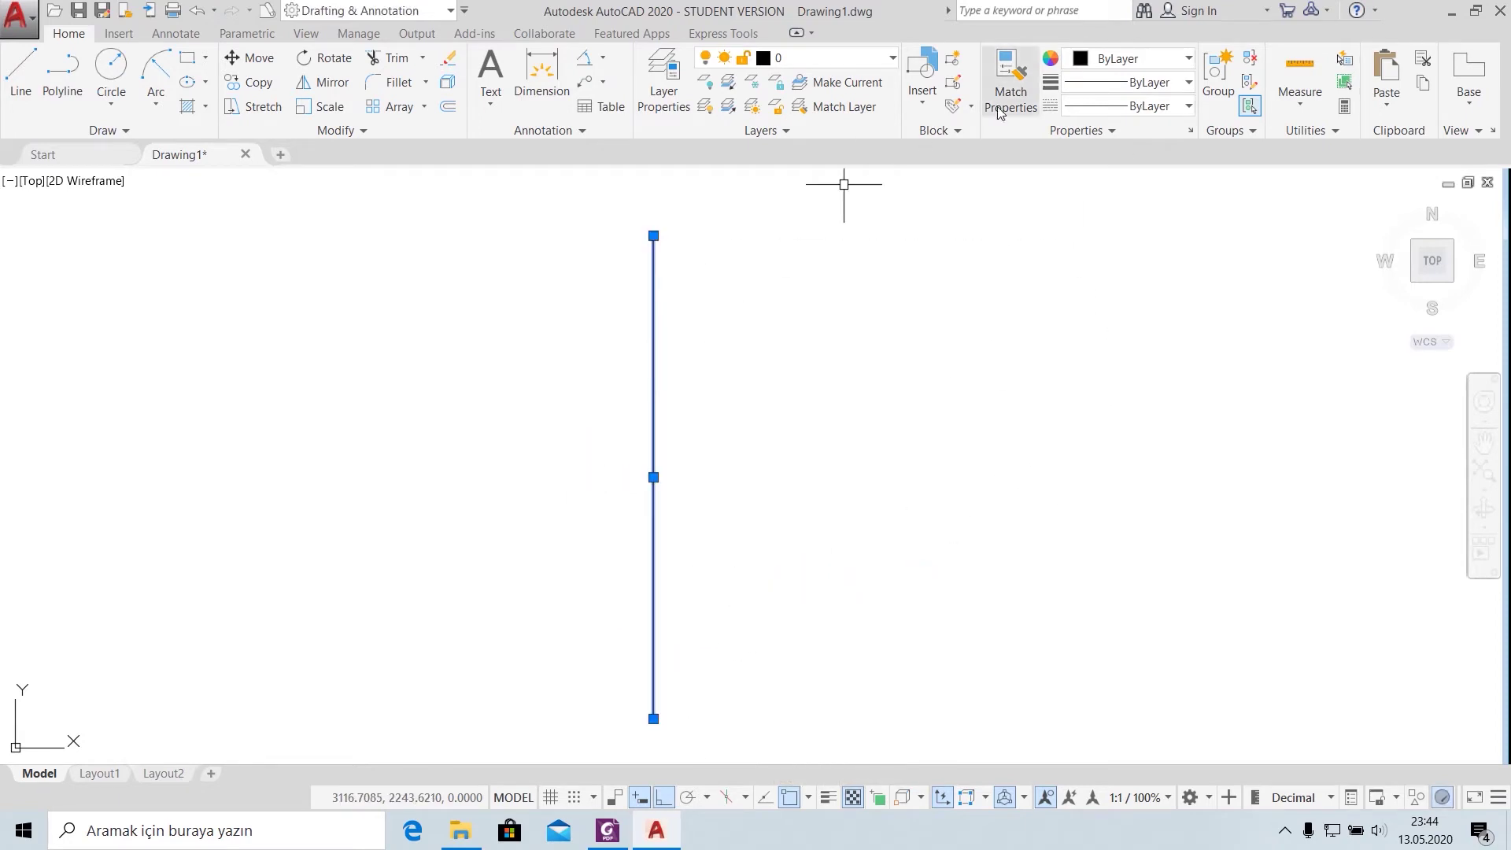
left_click(1122, 59)
left_click(1150, 257)
right_click(715, 422)
key("Escape")
key("Escape")
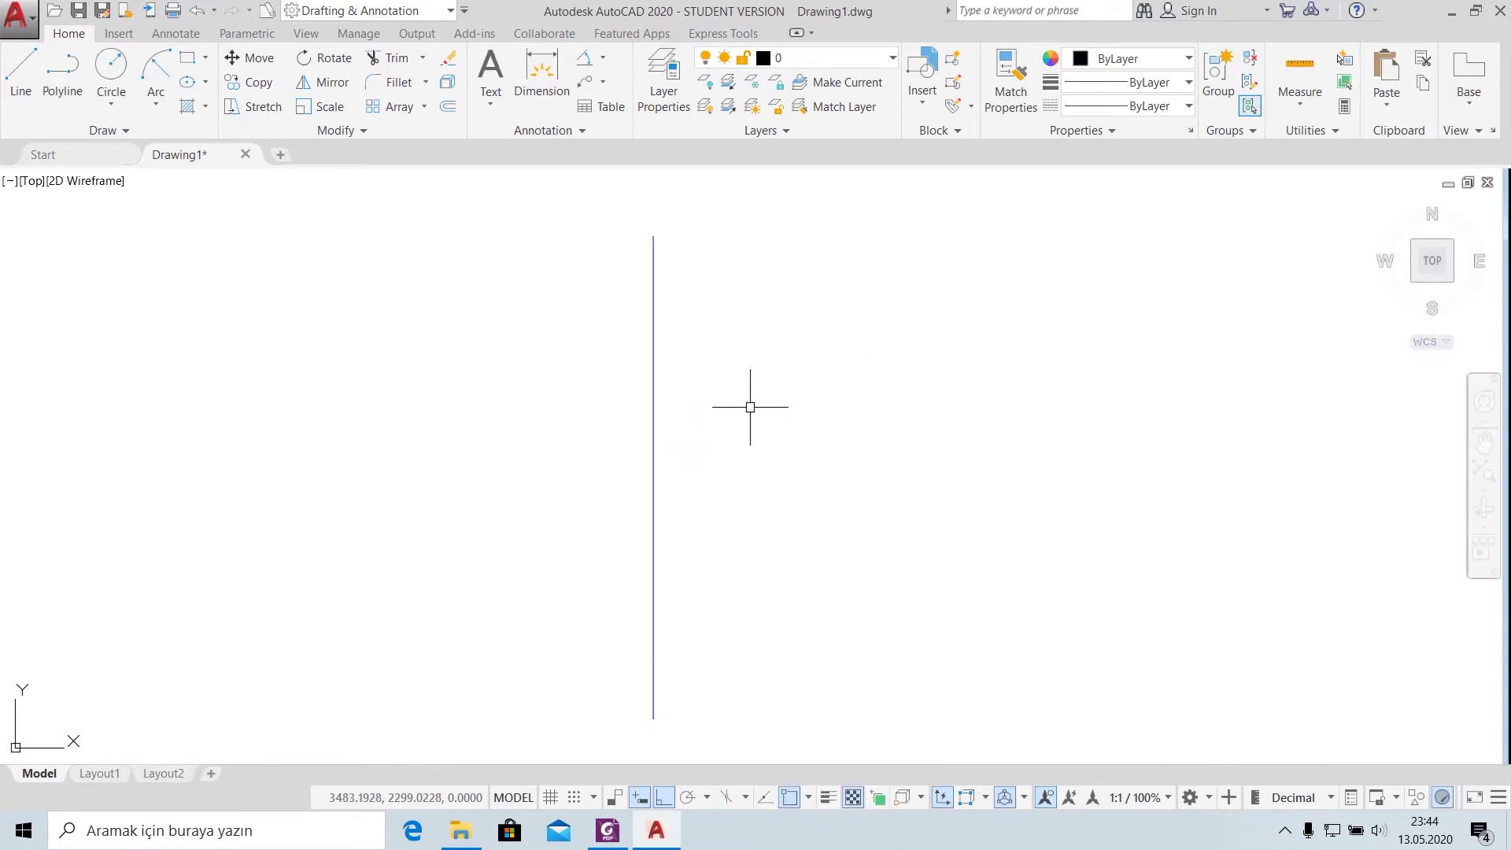
left_click(608, 830)
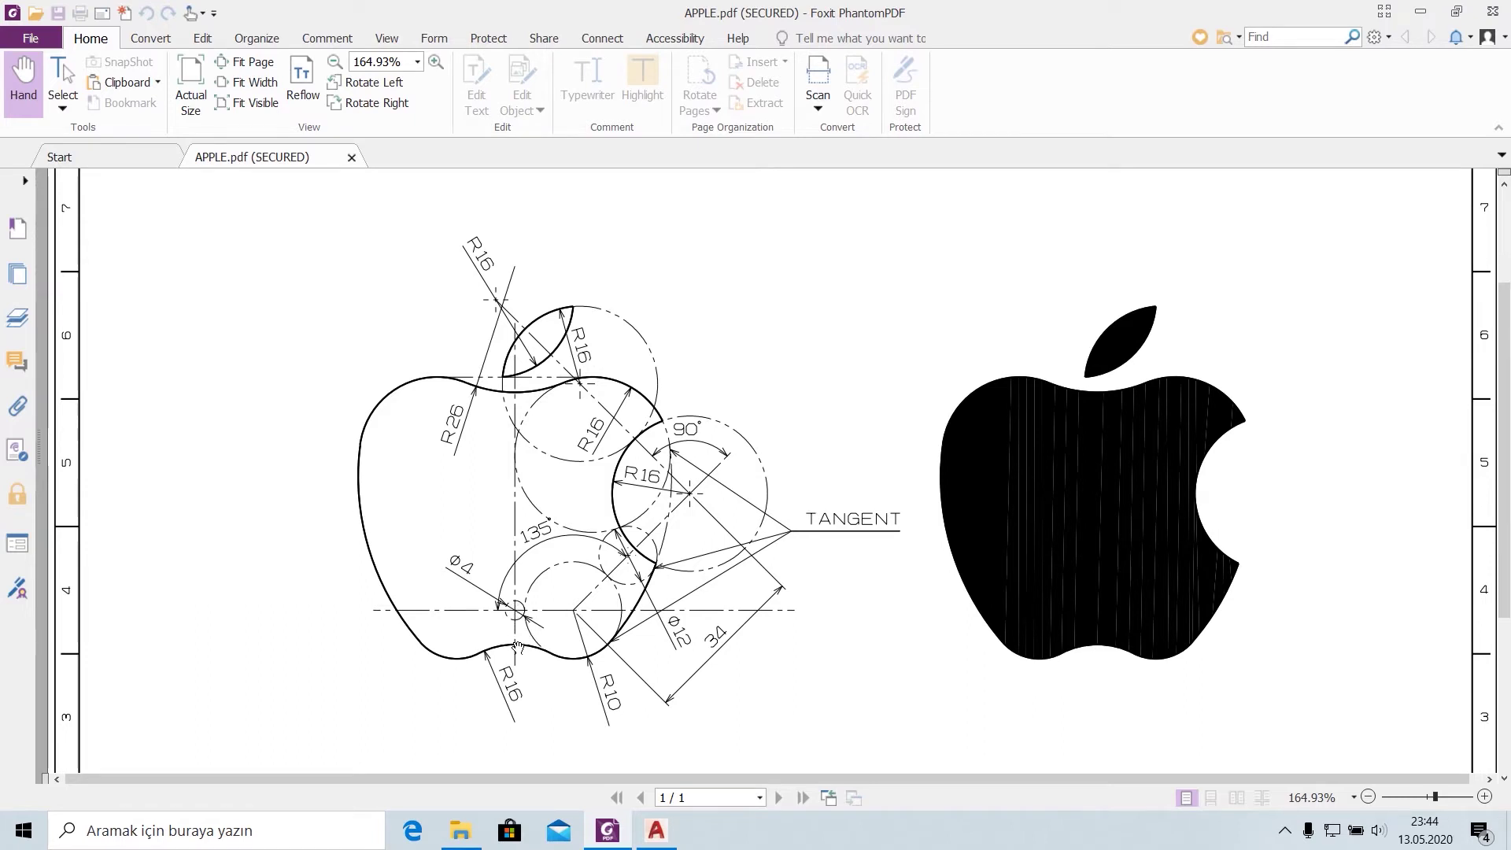
left_click(655, 830)
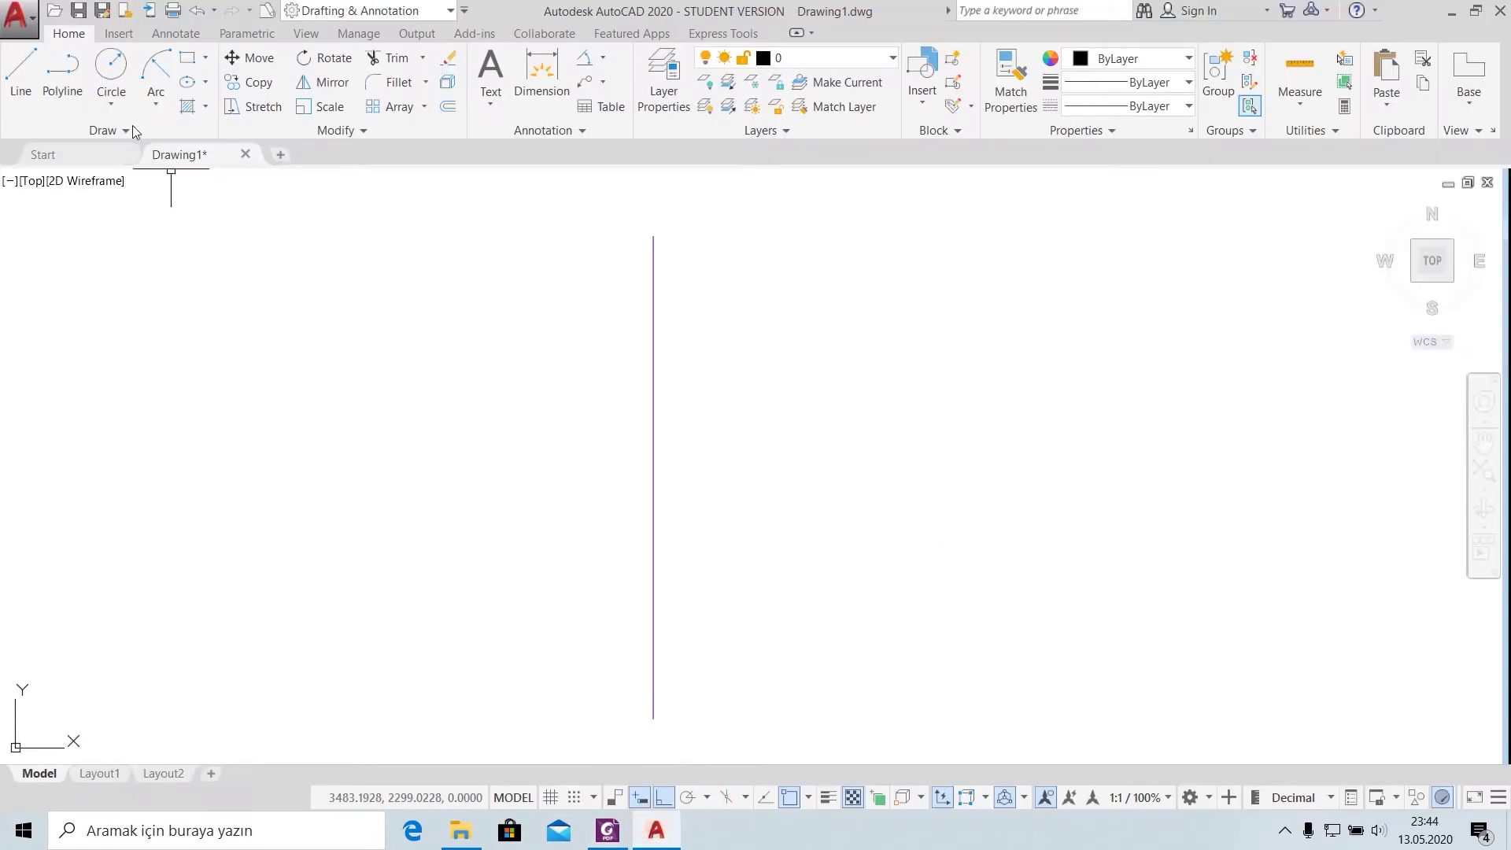
Step: Place a radius-10 circle centred 10 units right of a point on the blue line, using tracking
left_click(97, 104)
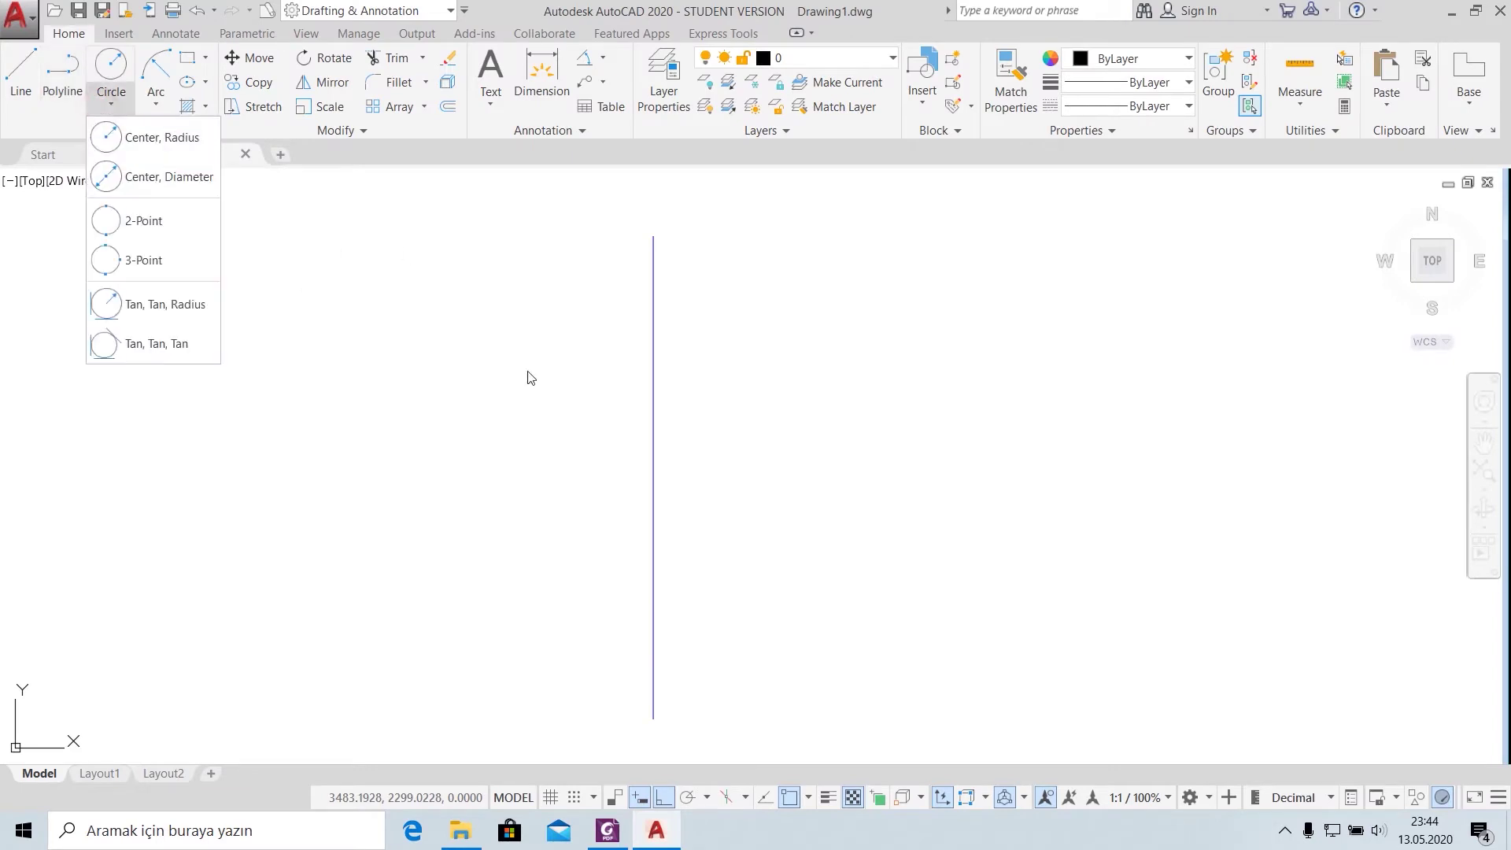
left_click(158, 150)
type("tk")
key("Return")
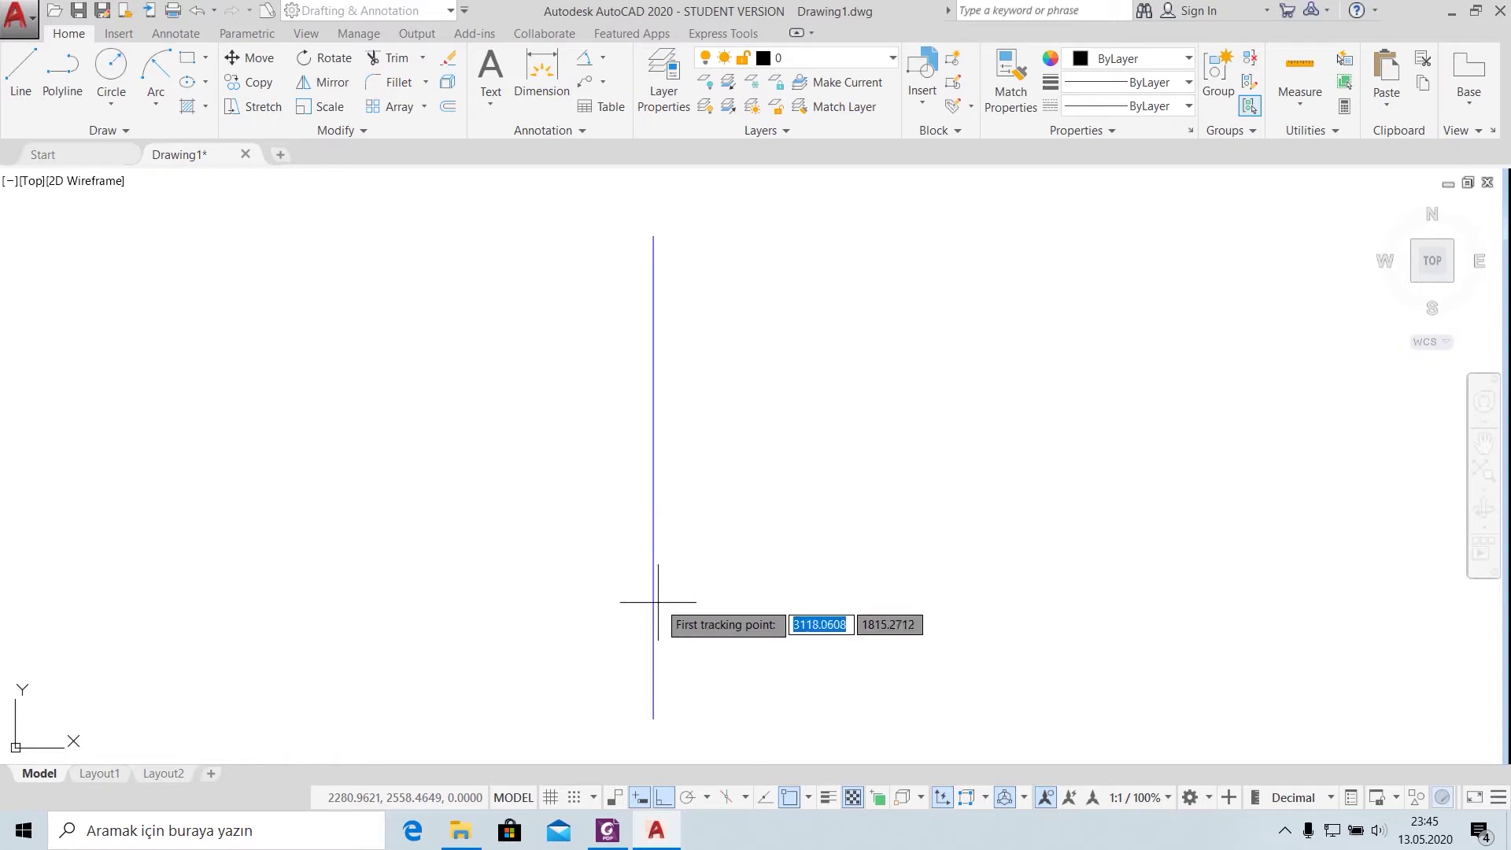
left_click(655, 600)
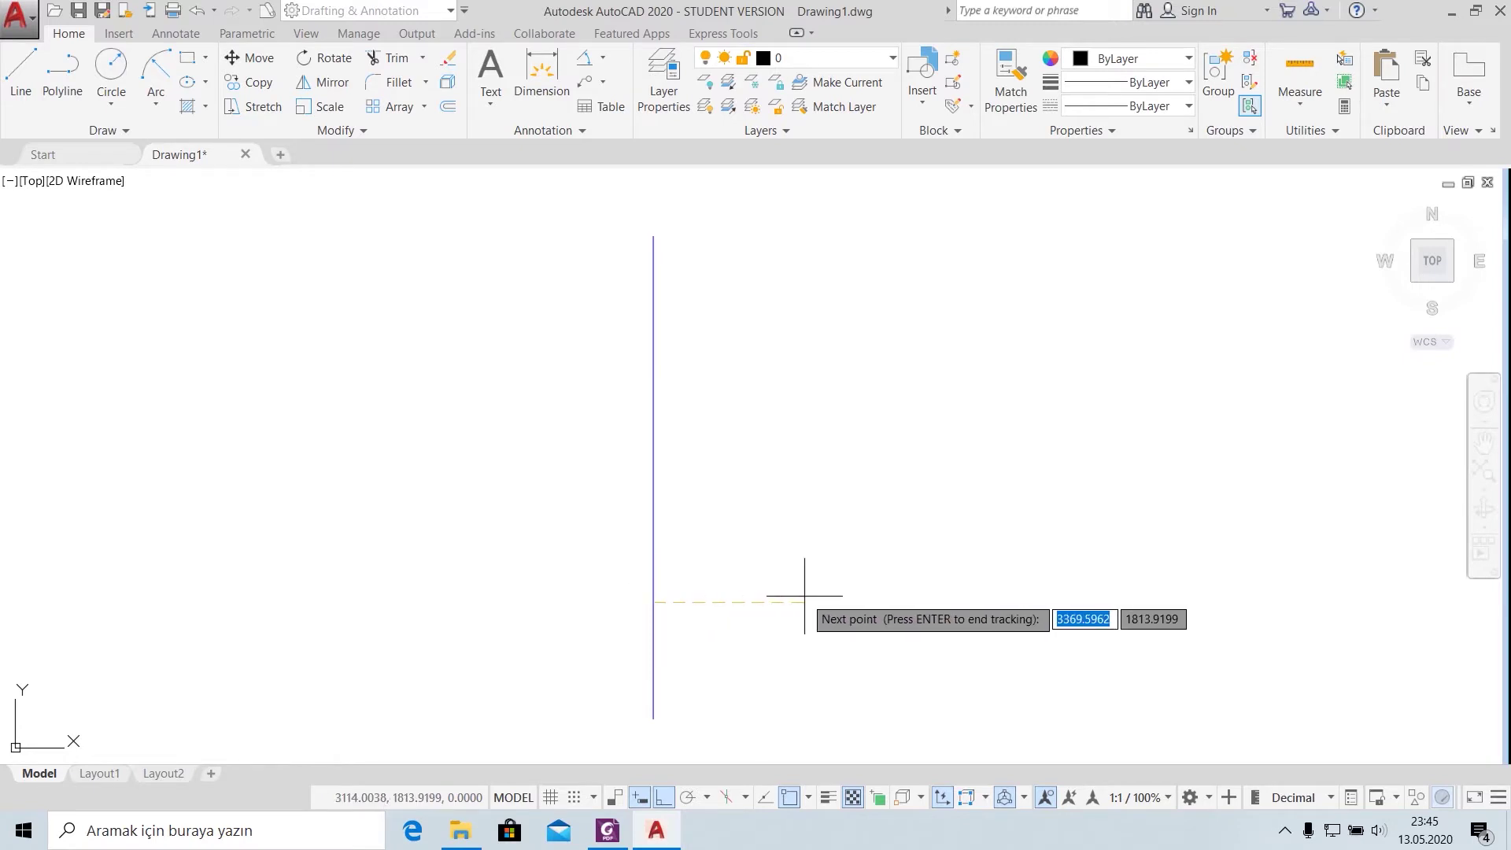
type("10")
key("Return")
key("Return")
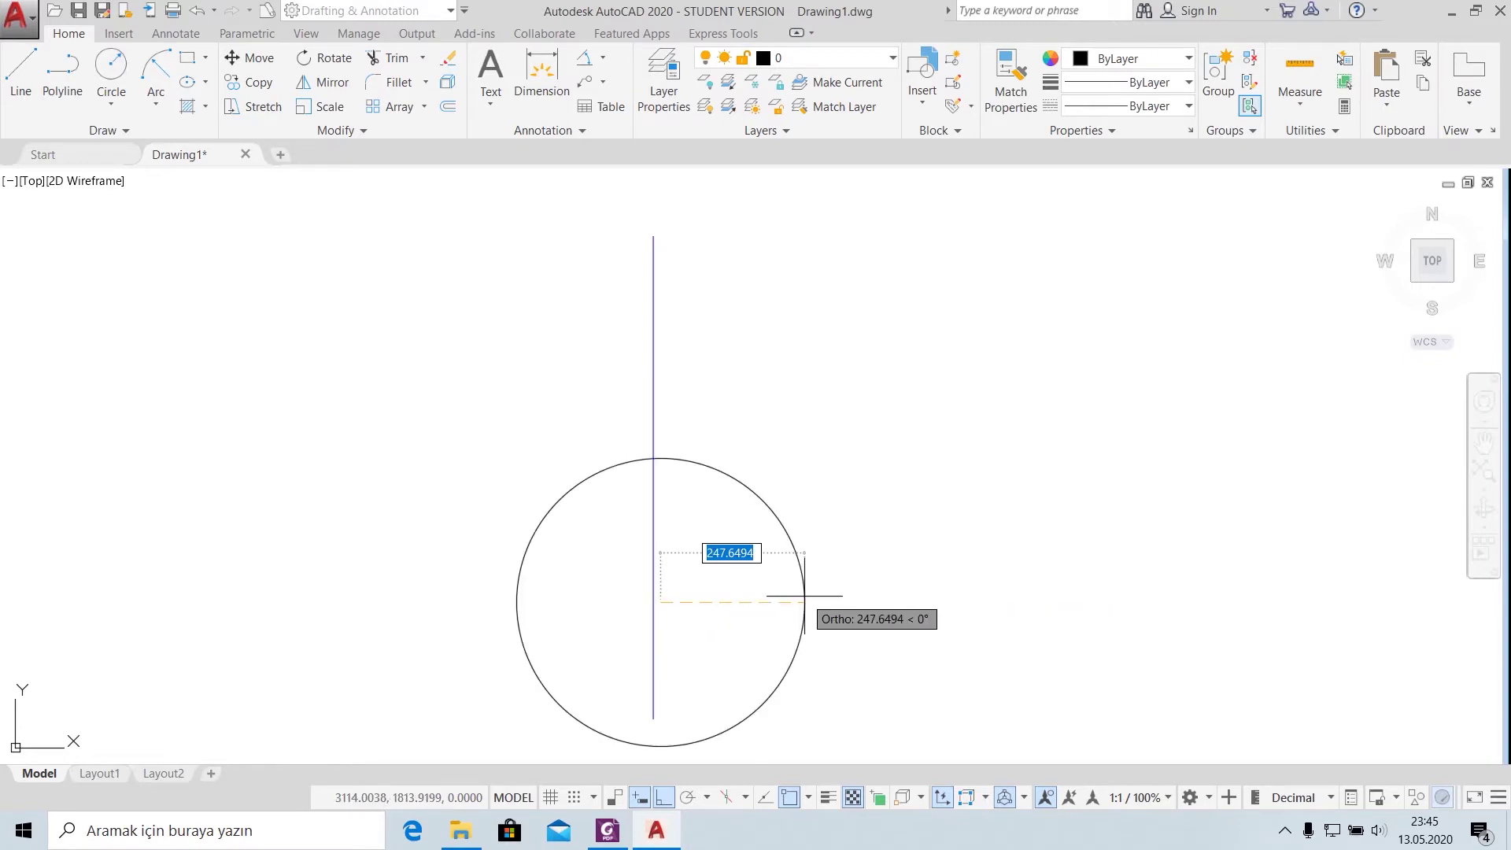
type("10")
key("Return")
Step: Zoom in on the new circle and check the apple reference PDF
scroll(622, 614, "up", 6)
scroll(598, 630, "up", 1)
middle_click_drag(596, 646, 769, 563)
scroll(762, 567, "up", 4)
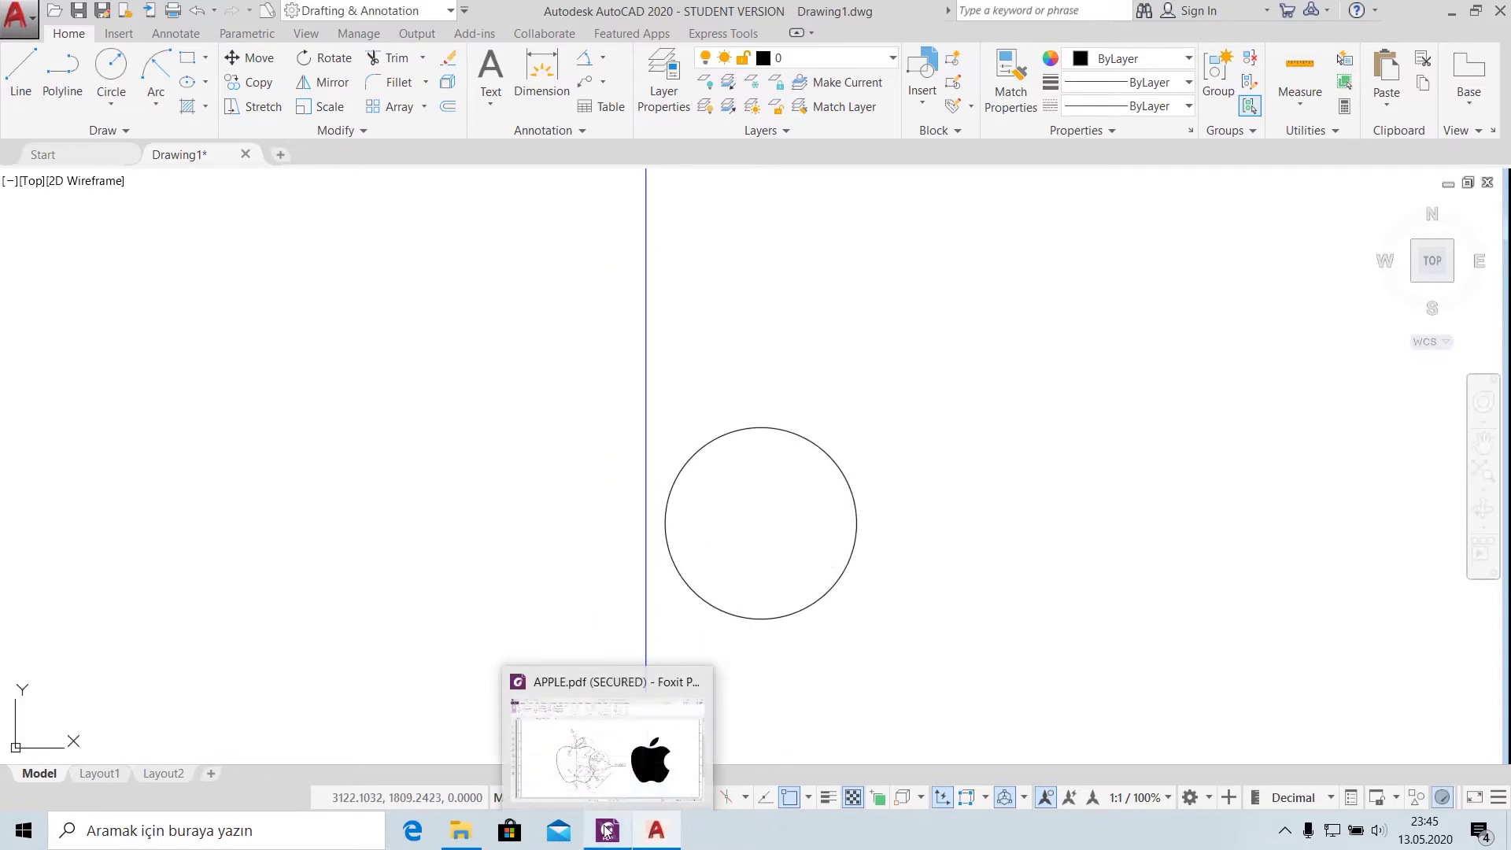
left_click(606, 830)
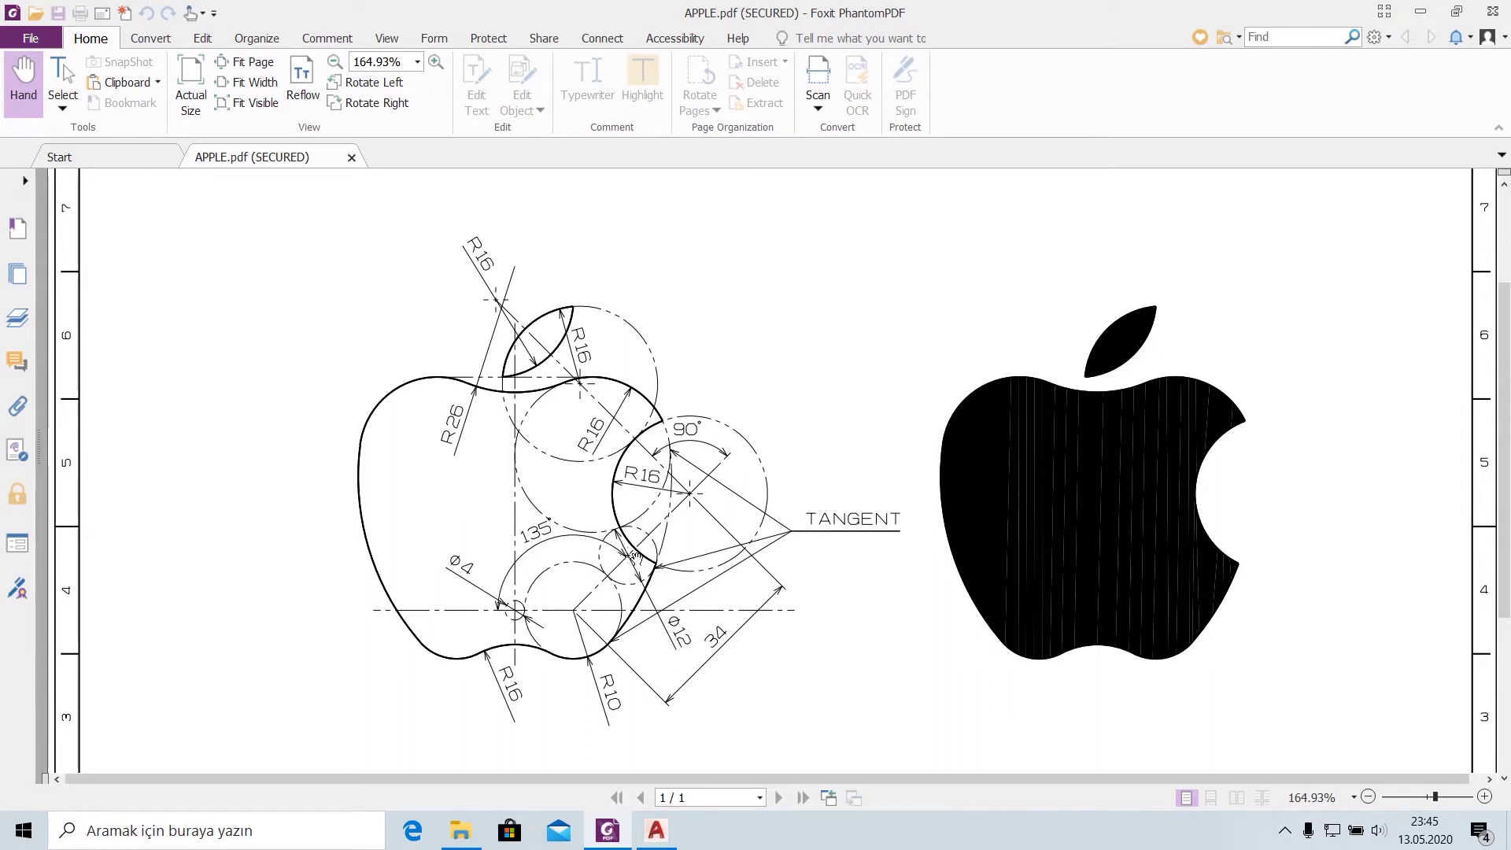
Step: Draw a 16-unit line at 47° from the circle's centre with Ortho off
left_click(656, 831)
left_click(20, 75)
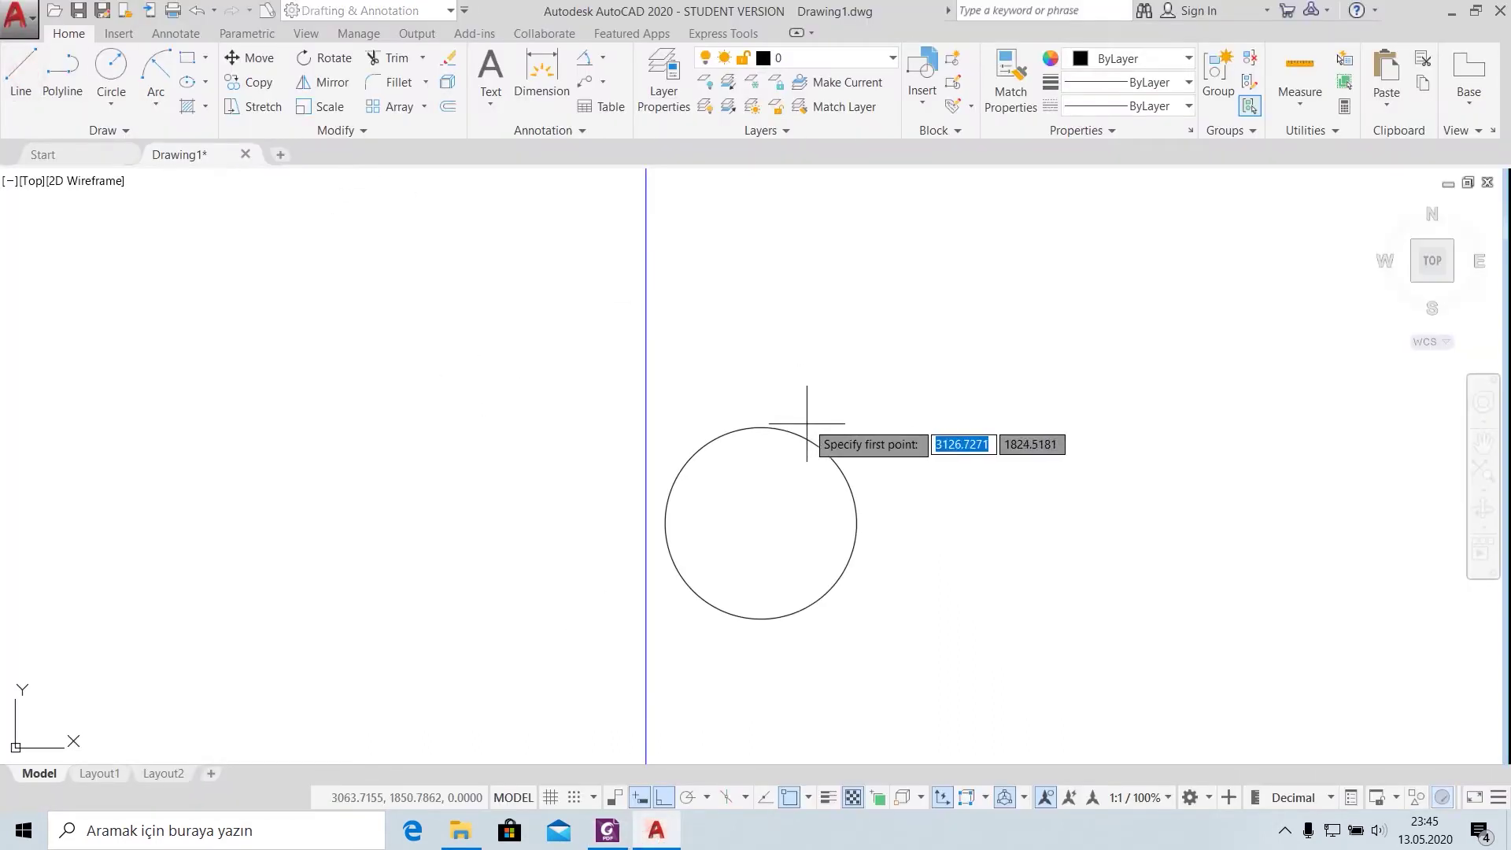
left_click(764, 515)
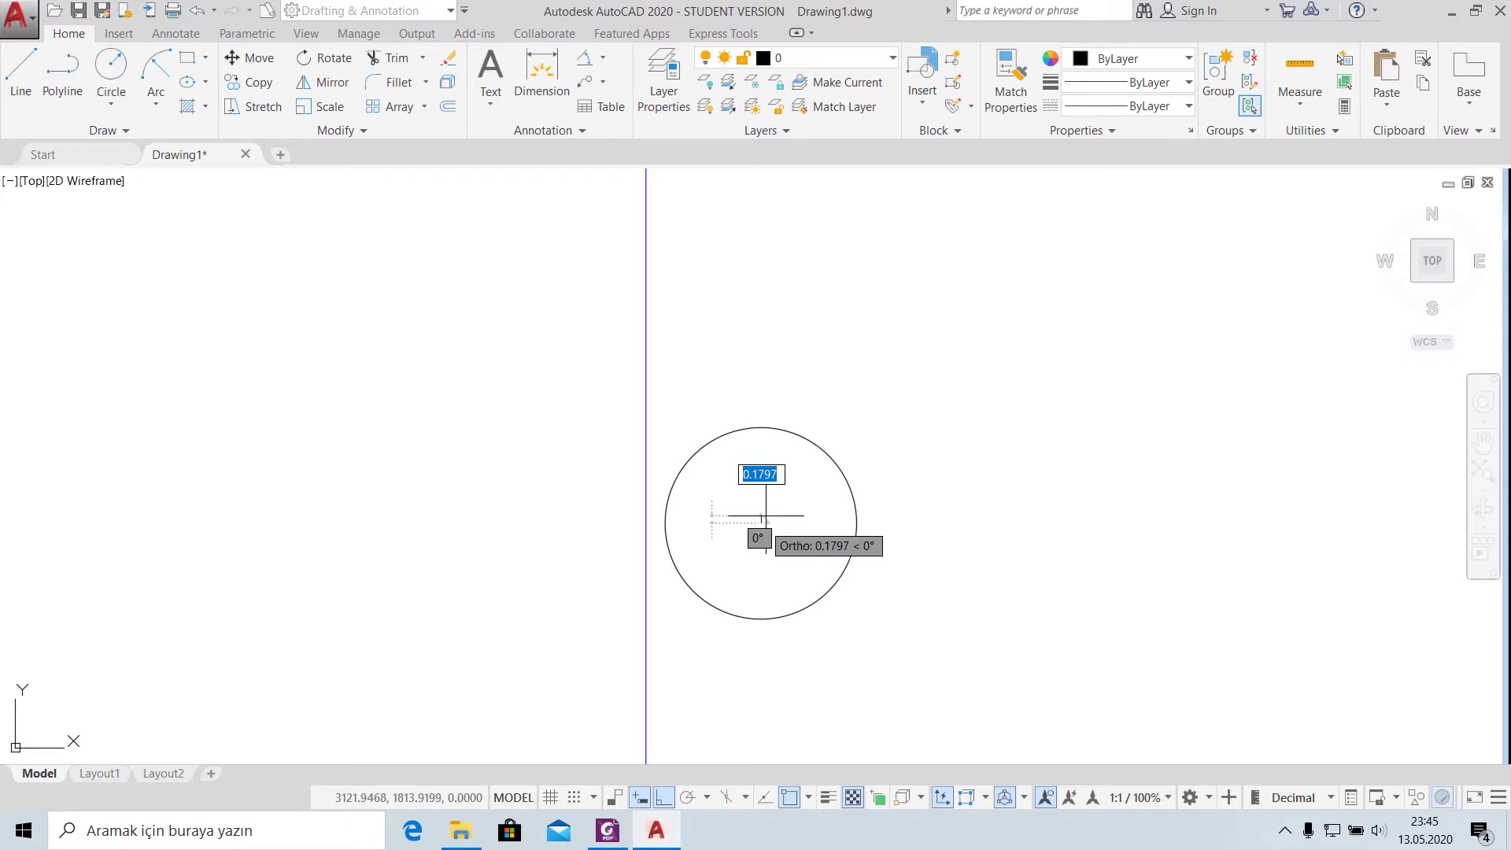
key("F8")
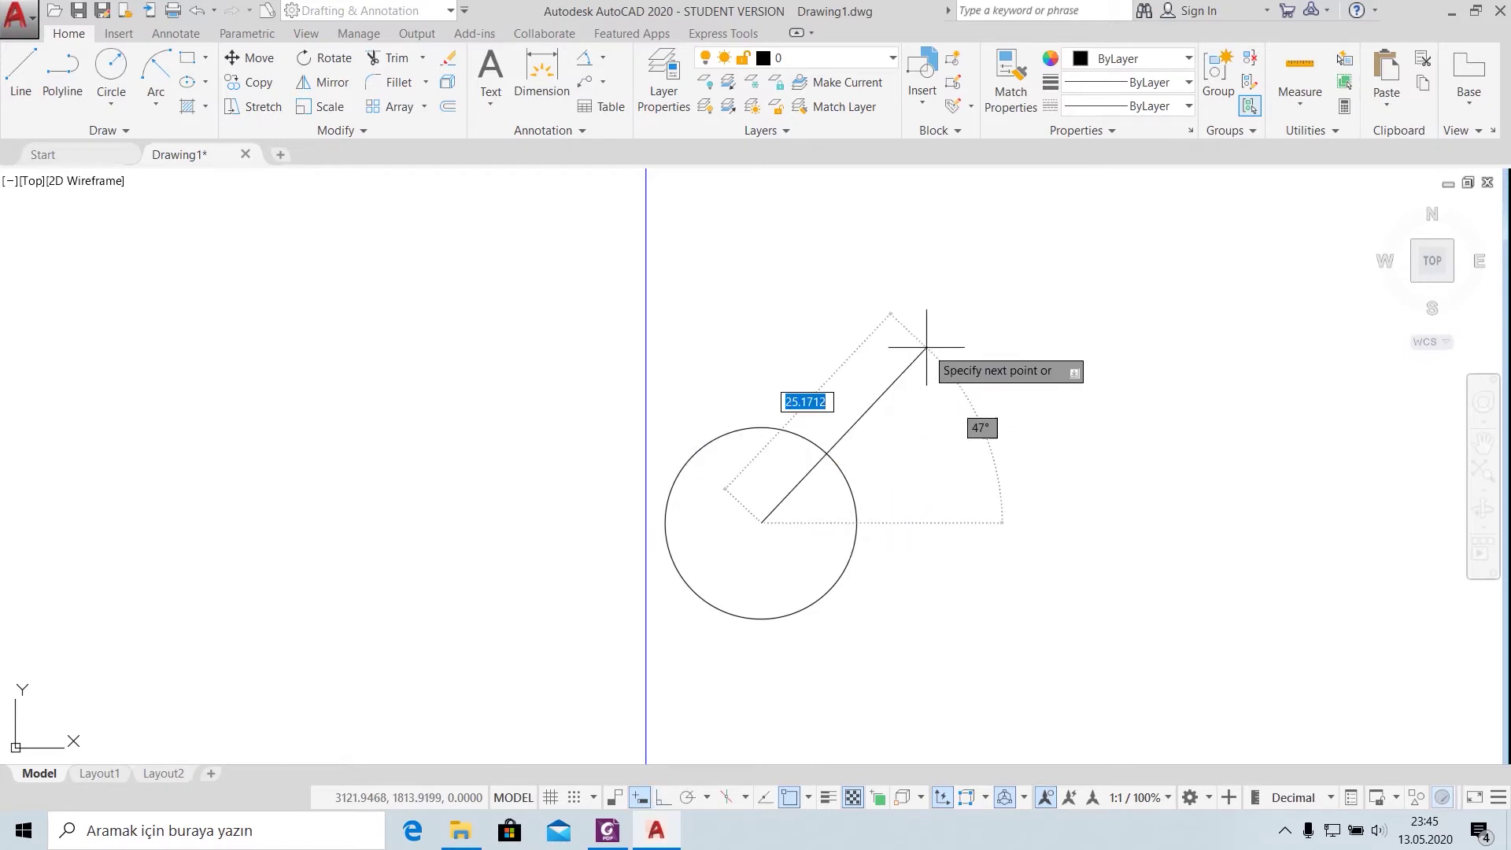
type("16")
key("Tab")
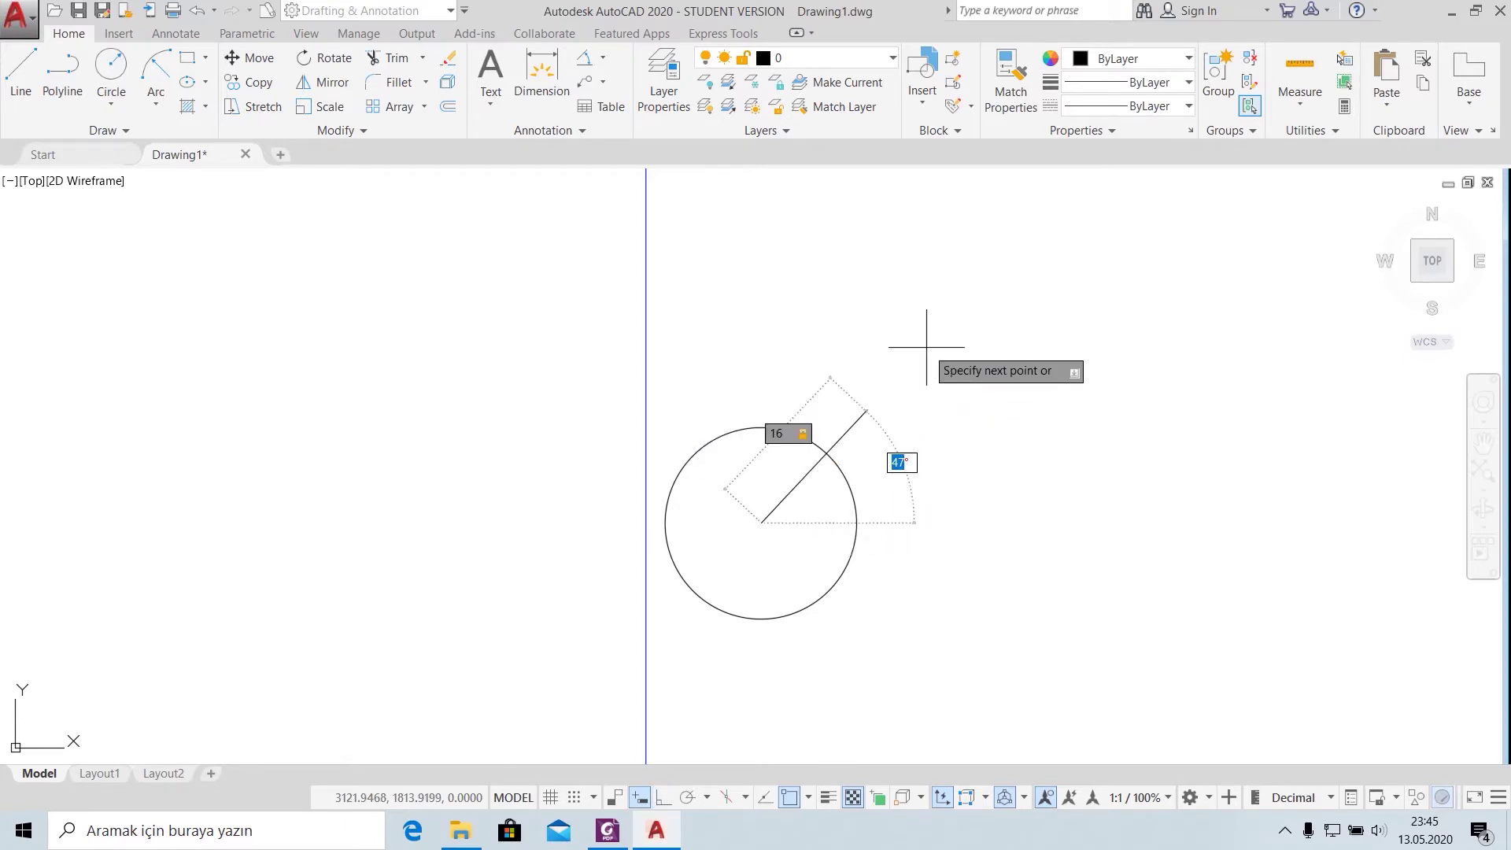
type("45")
key("Return")
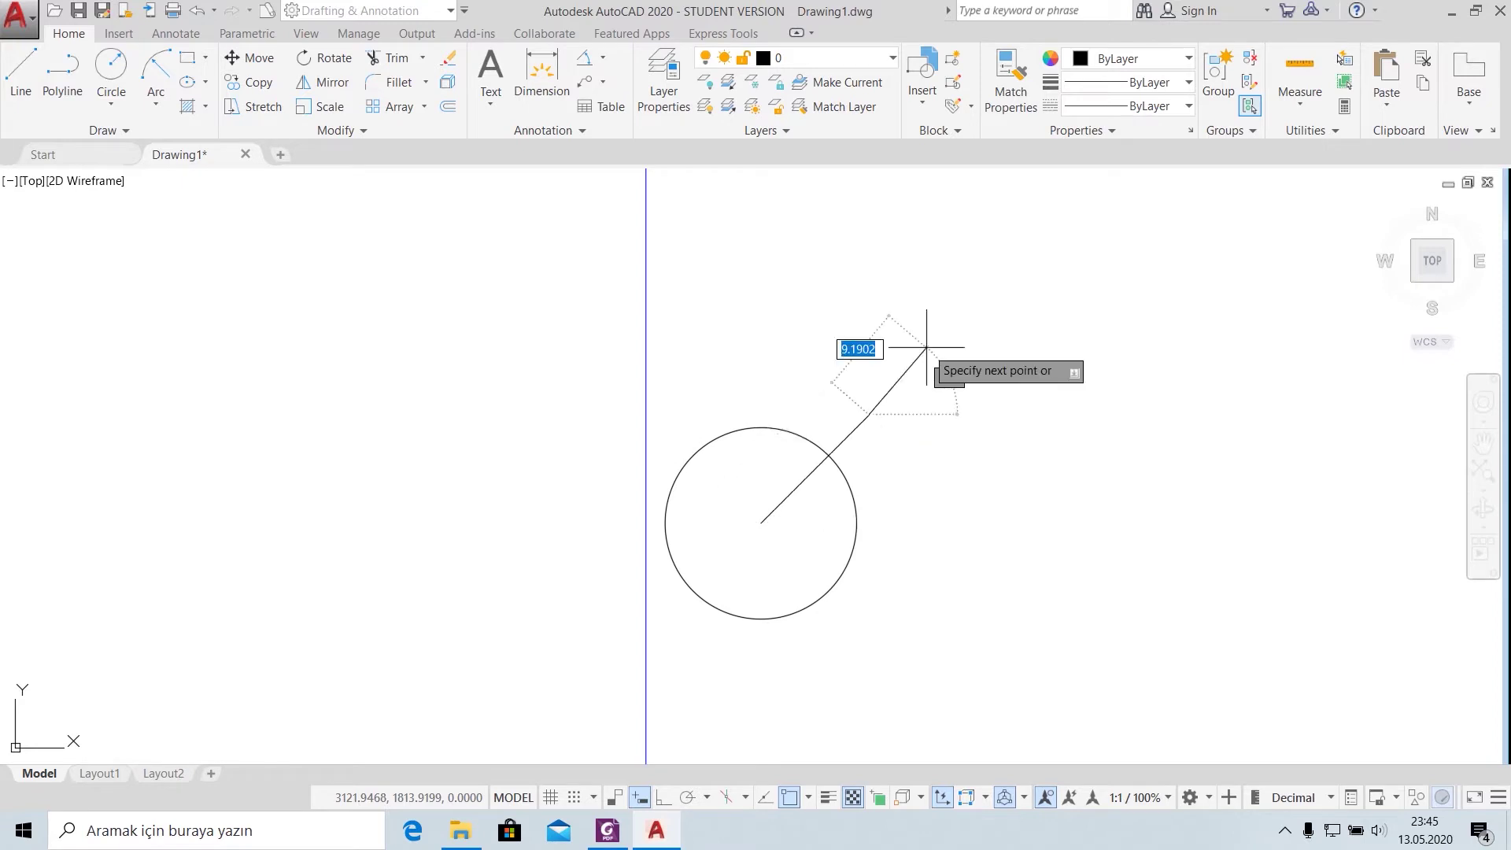
right_click(932, 475)
left_click(999, 486)
Step: Add a smaller circle centred on the line's end, touching the first circle
left_click(110, 102)
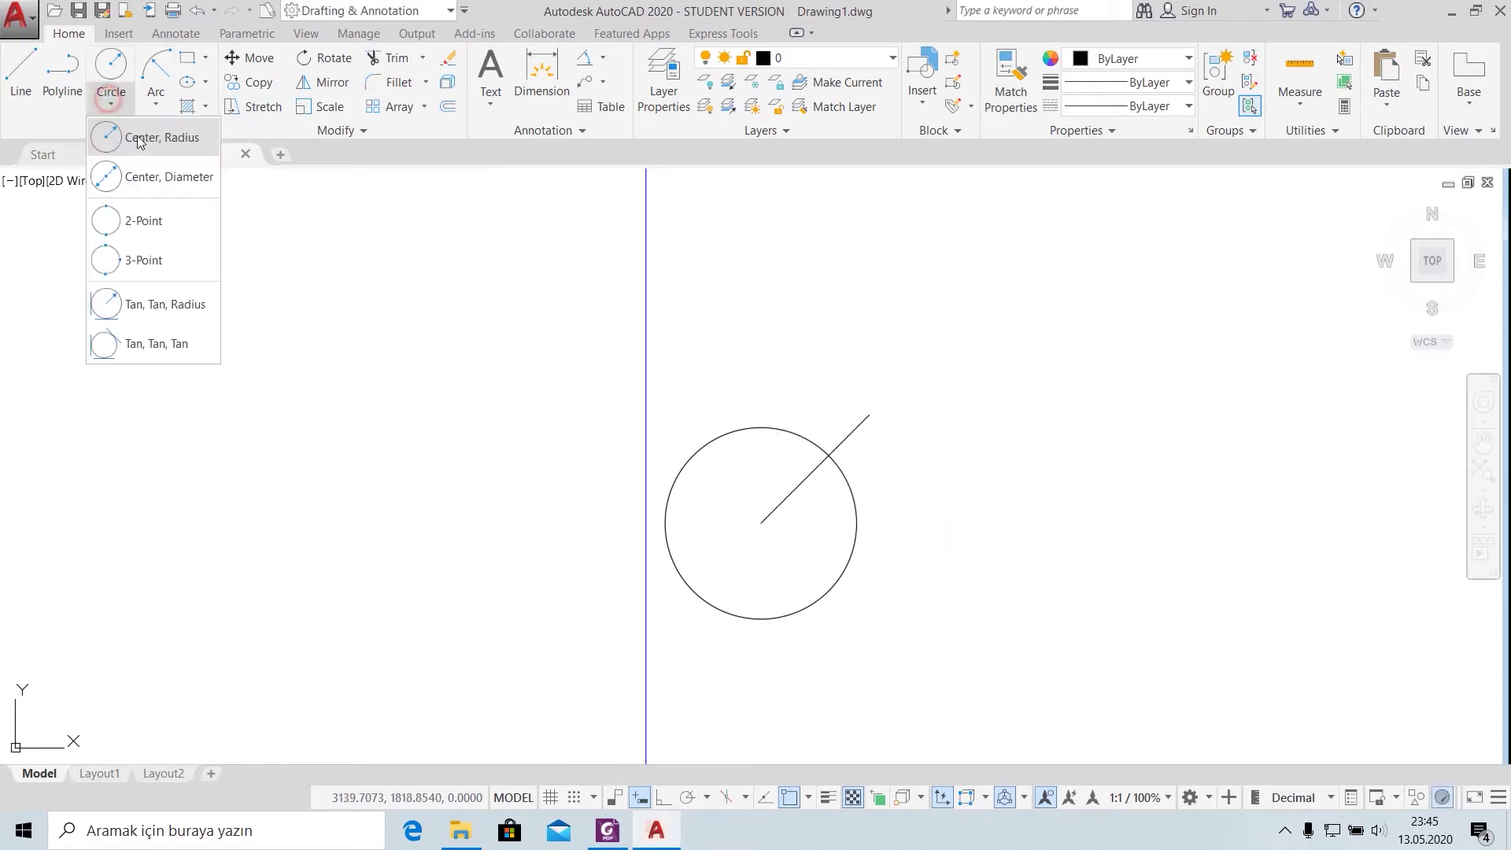
left_click(149, 177)
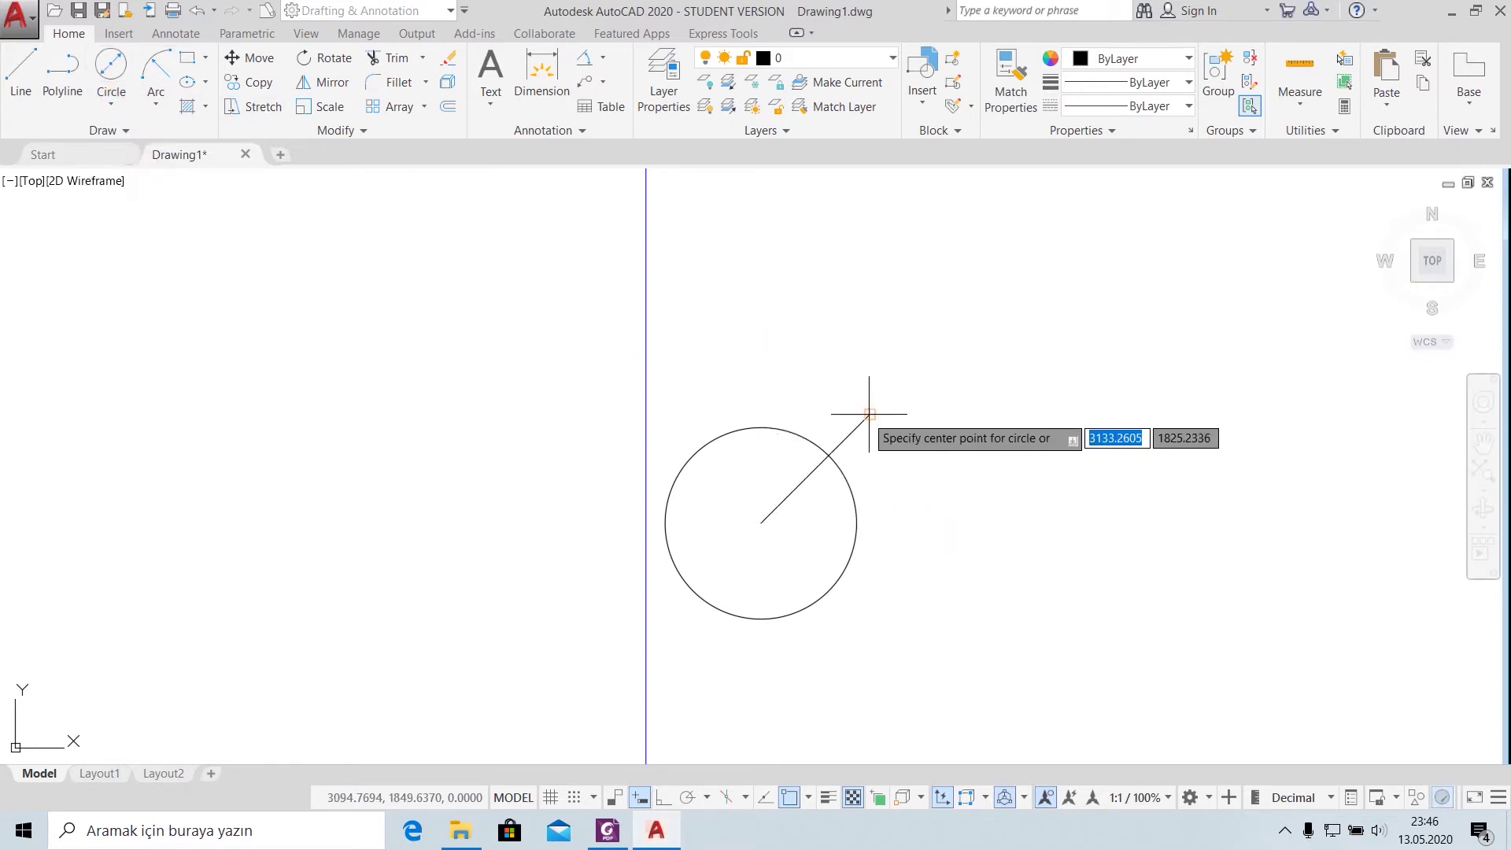
left_click(868, 414)
left_click(859, 355)
right_click(1030, 460)
key("Escape")
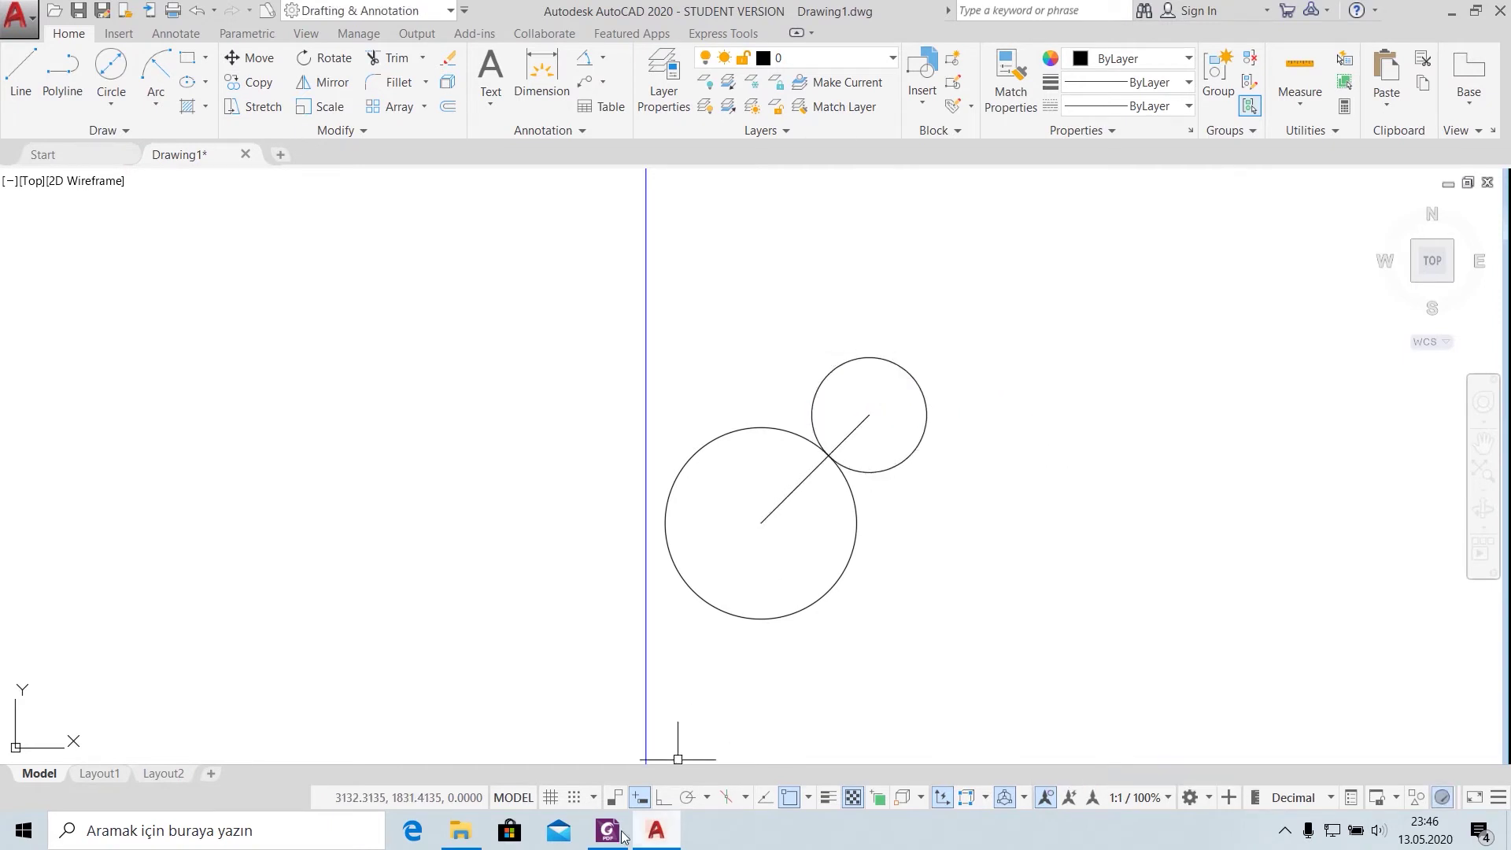
left_click(614, 835)
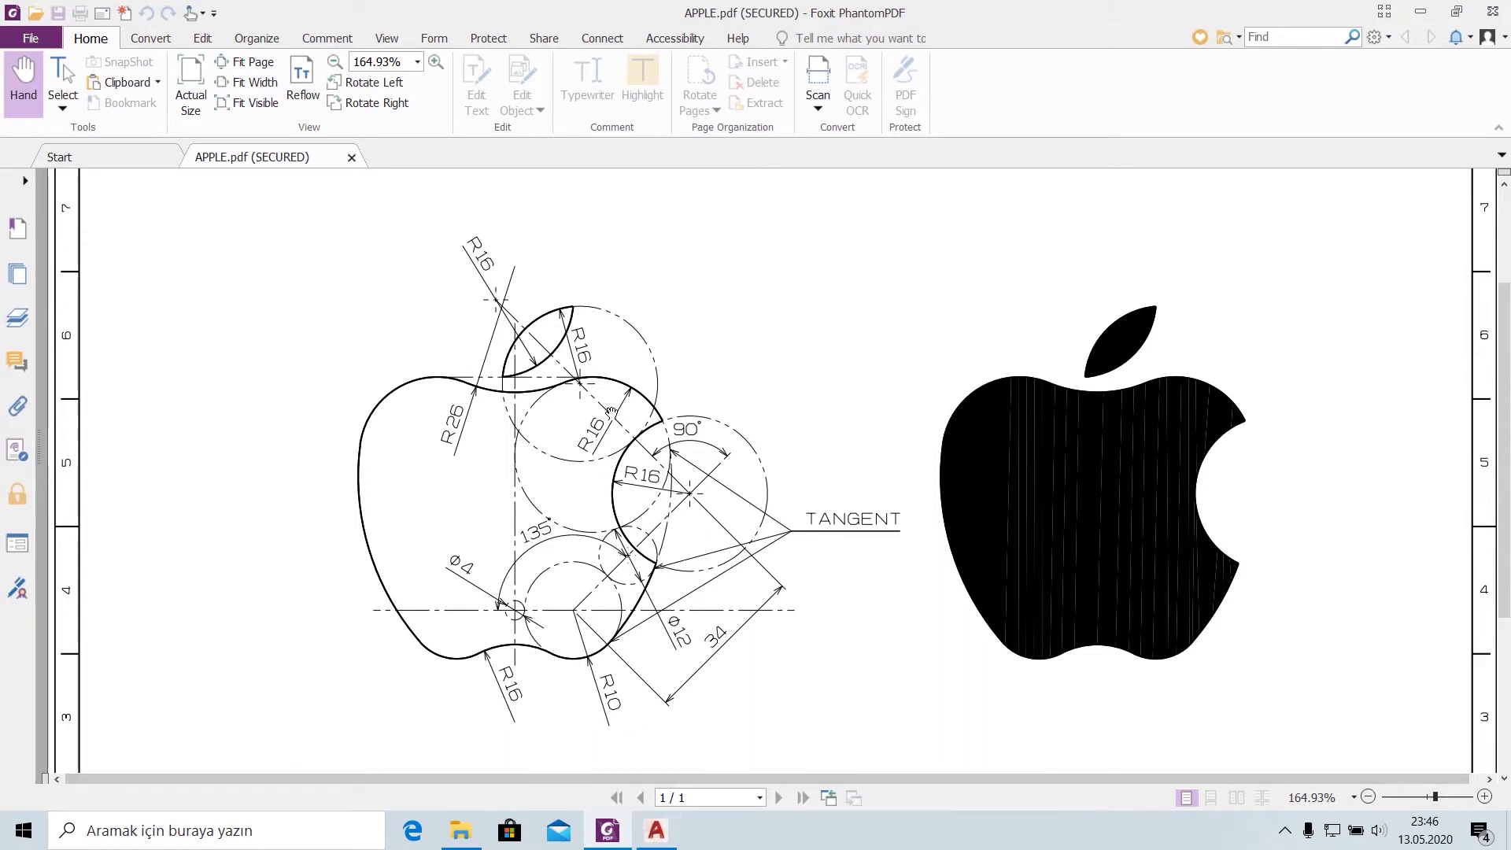
Step: Draw a radius-16 Tan, Tan, Radius circle touching the blue line and the small circle
left_click(655, 830)
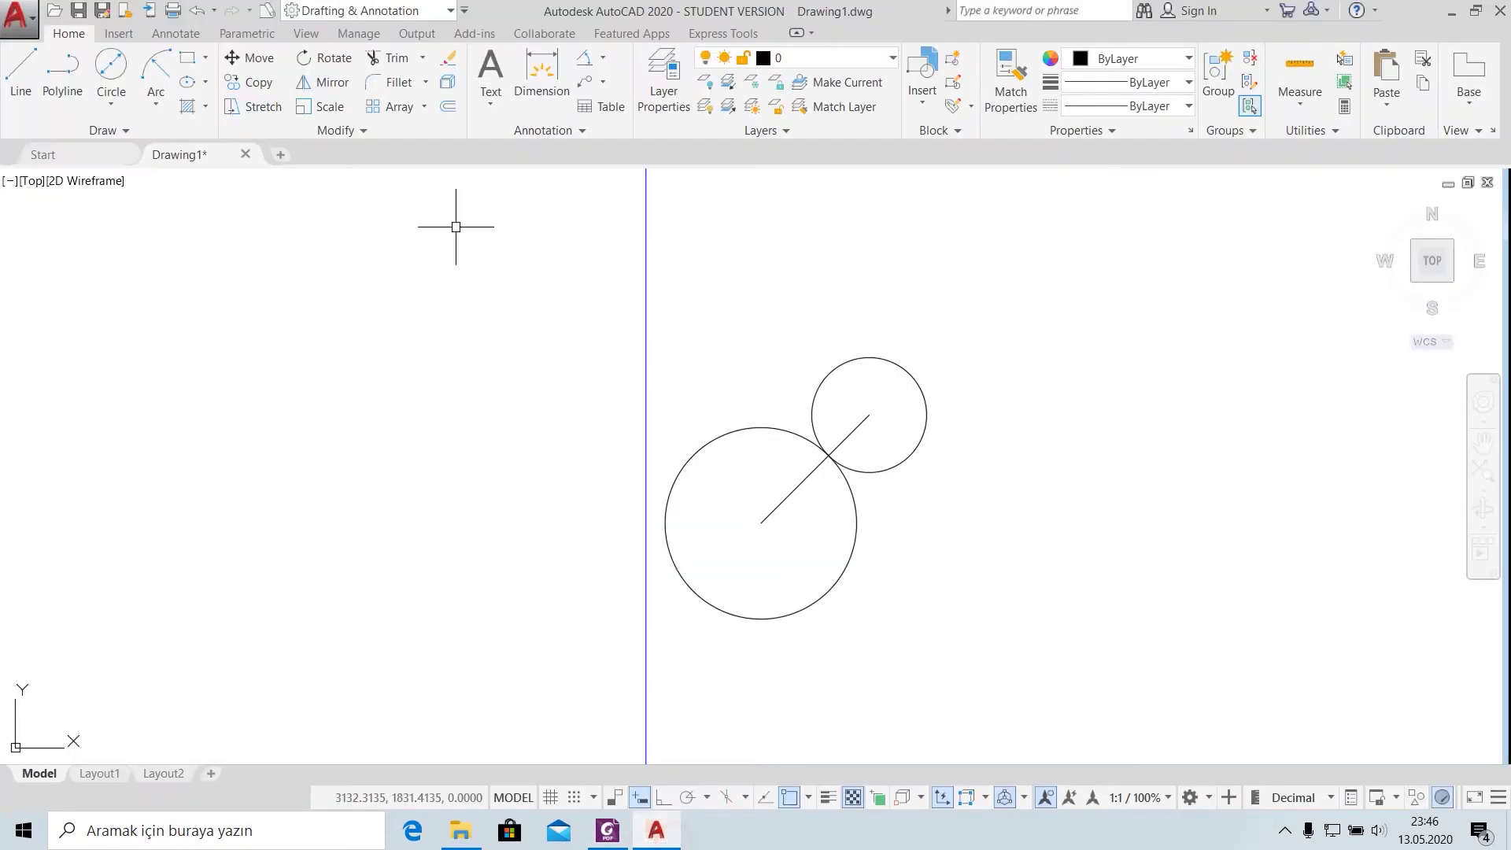
left_click(111, 101)
left_click(161, 304)
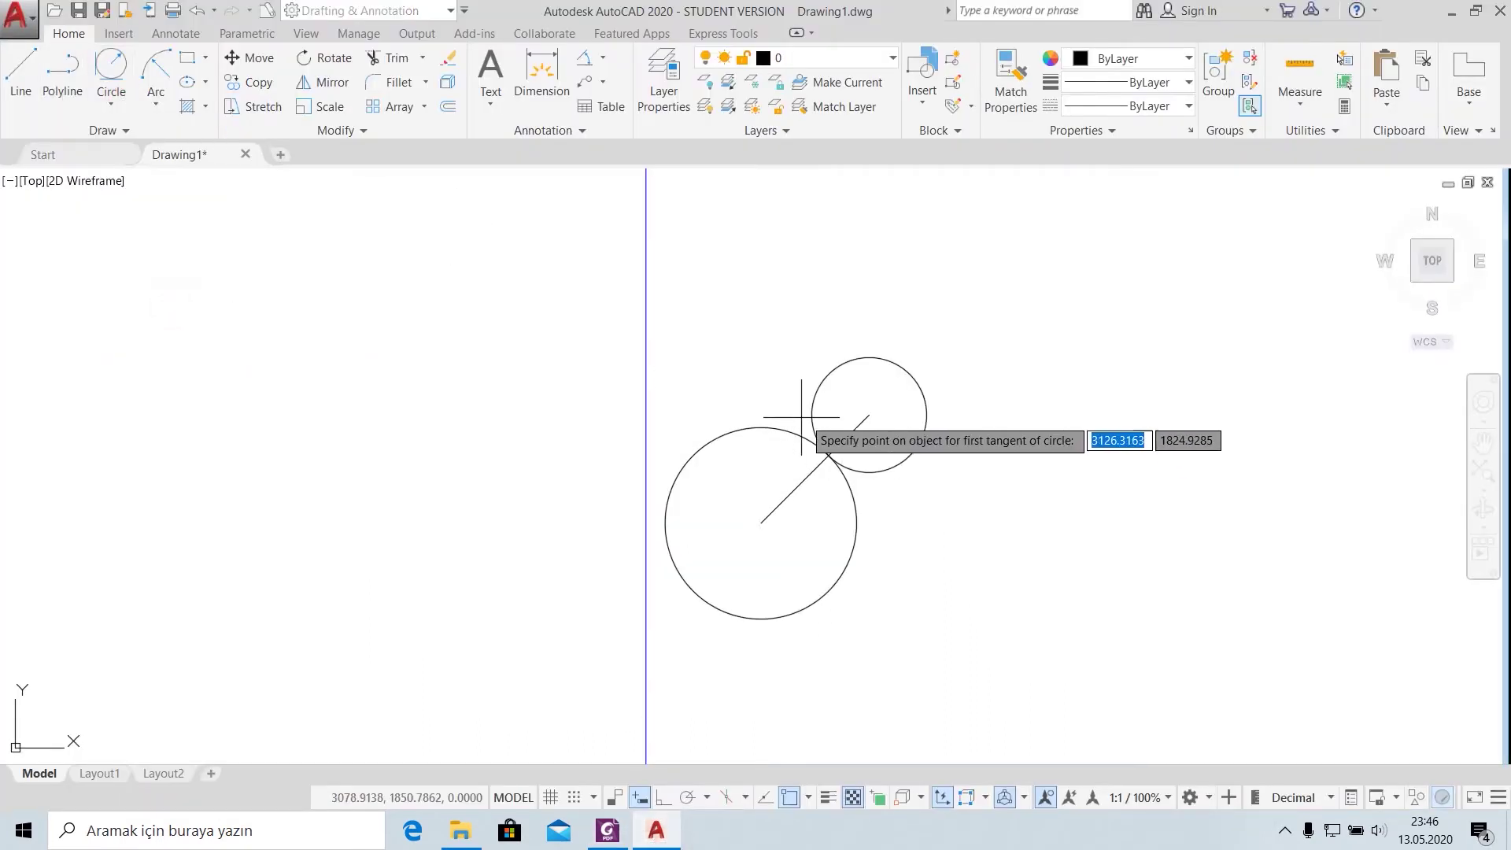
left_click(866, 370)
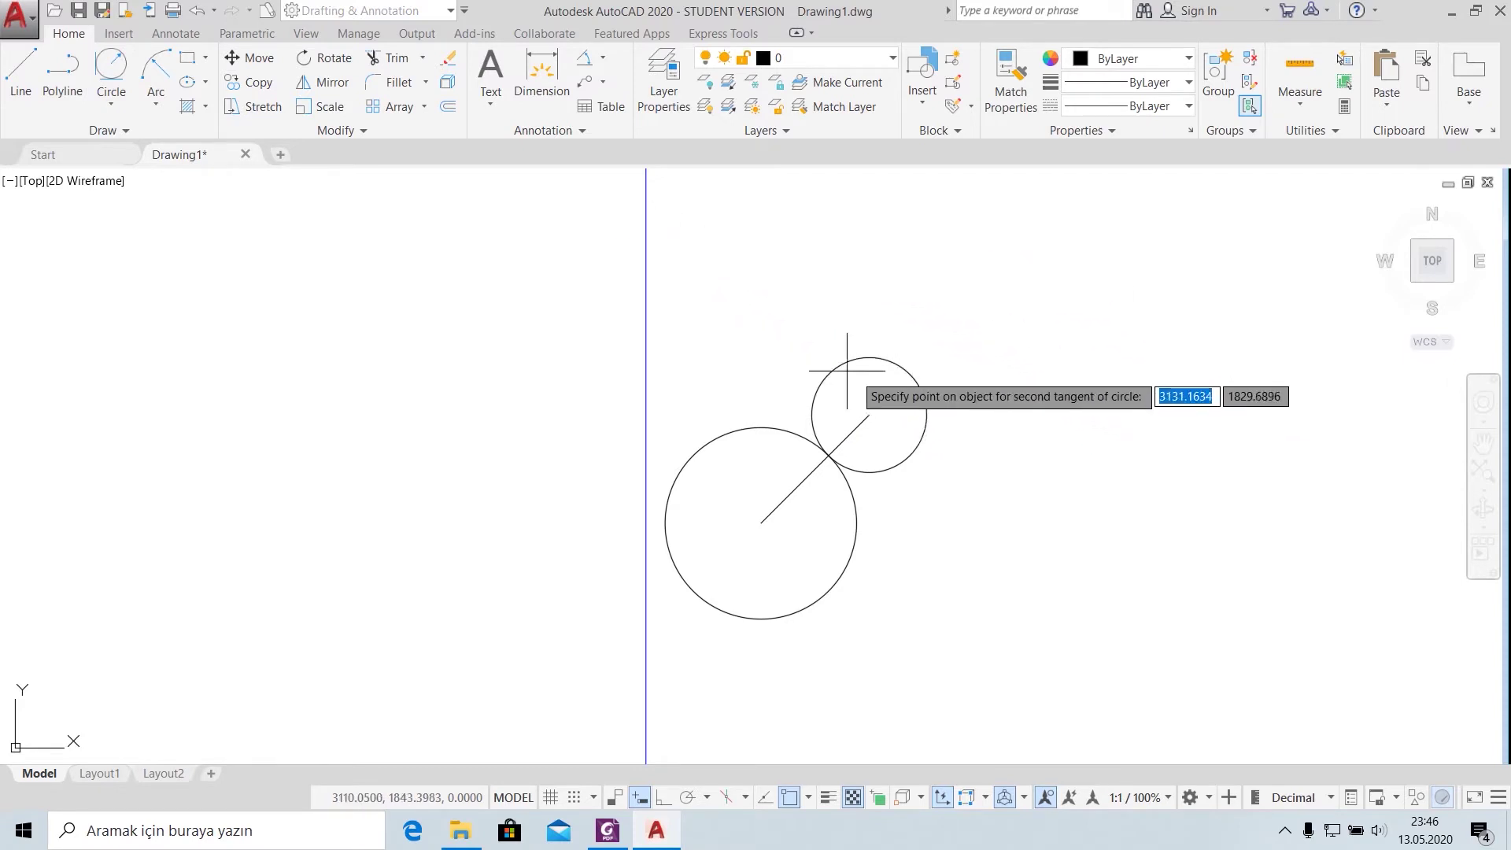
type("26")
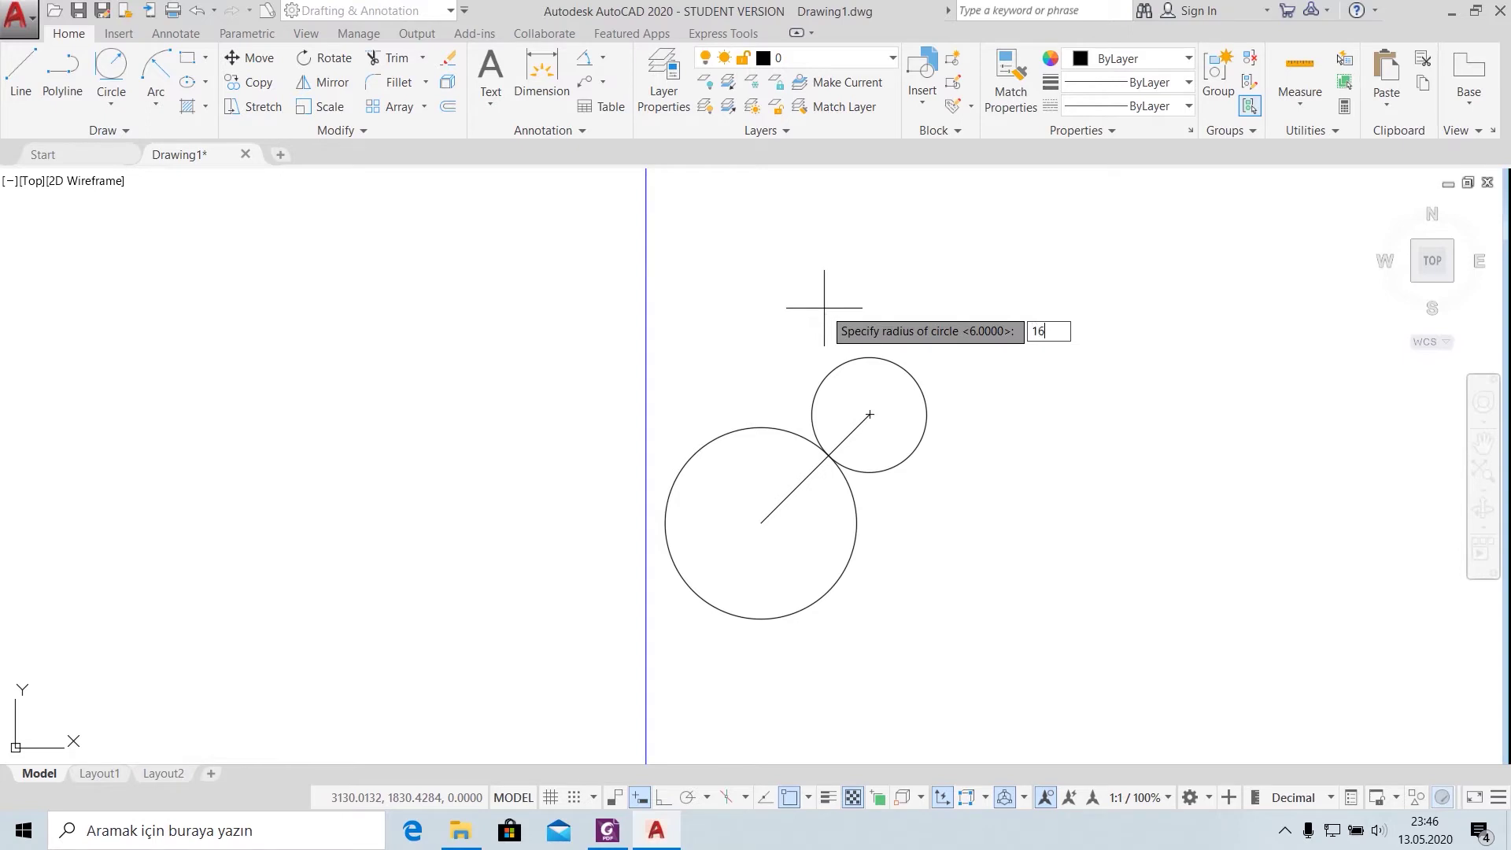
key("Return")
scroll(823, 307, "down", 2)
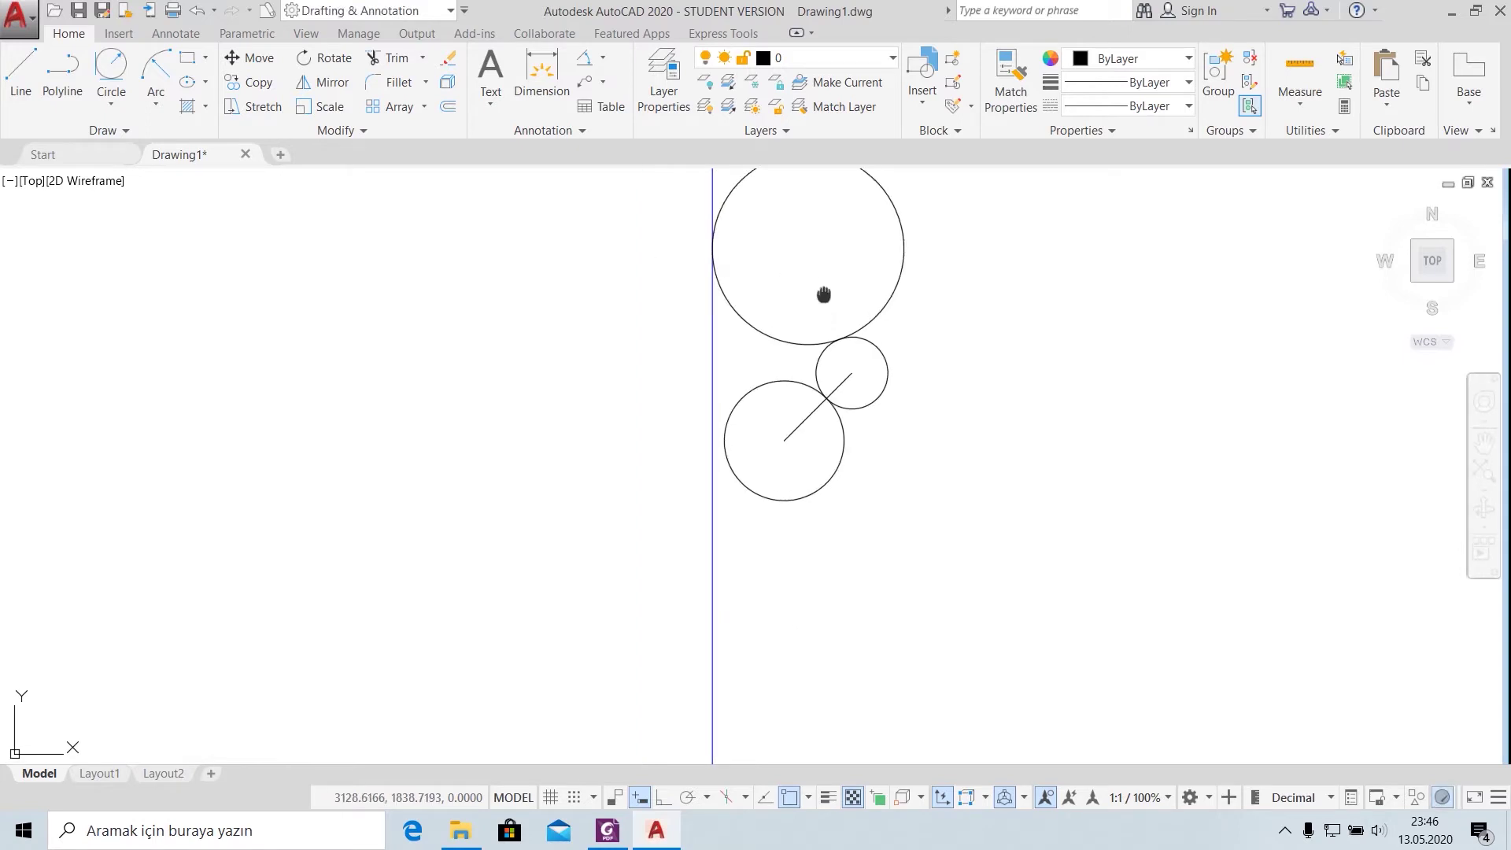
middle_click_drag(823, 294, 758, 499)
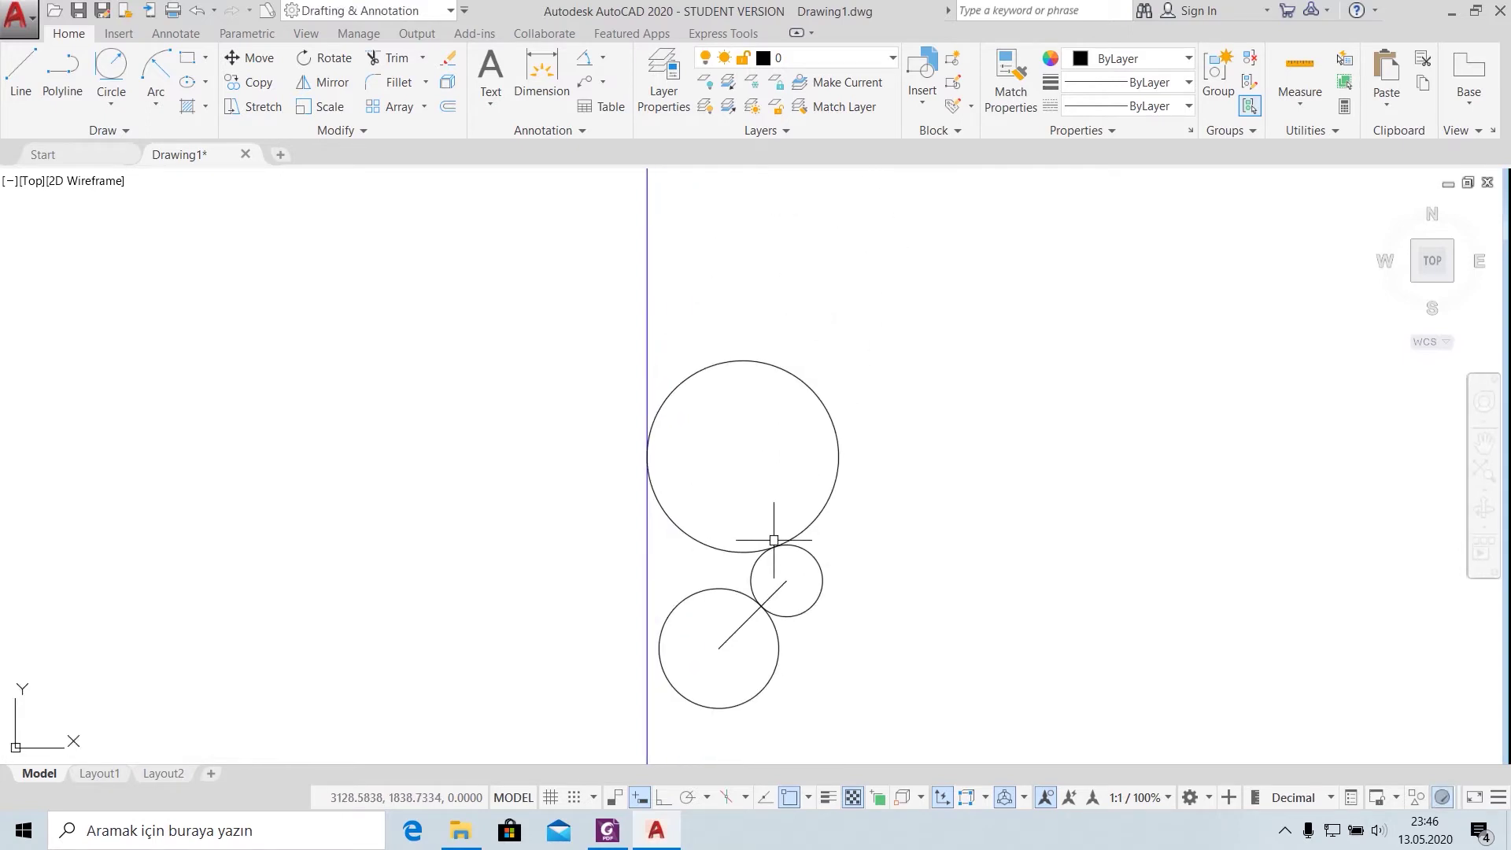
left_click(606, 830)
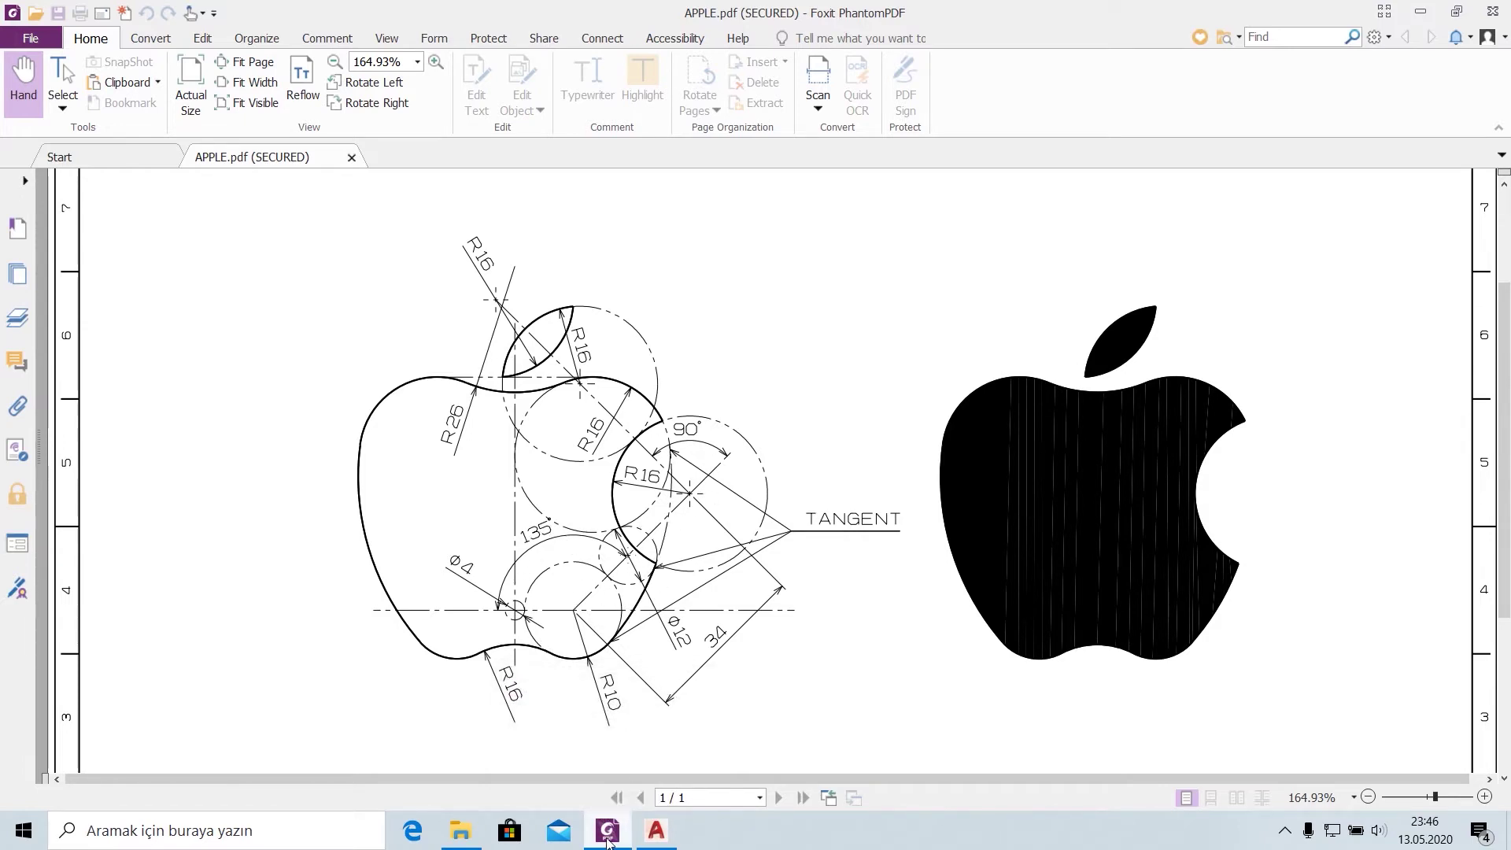
Step: Replace the old diagonal with a 34-unit line at 45° from the lower circle's centre
mouse_move(656, 830)
left_click(657, 842)
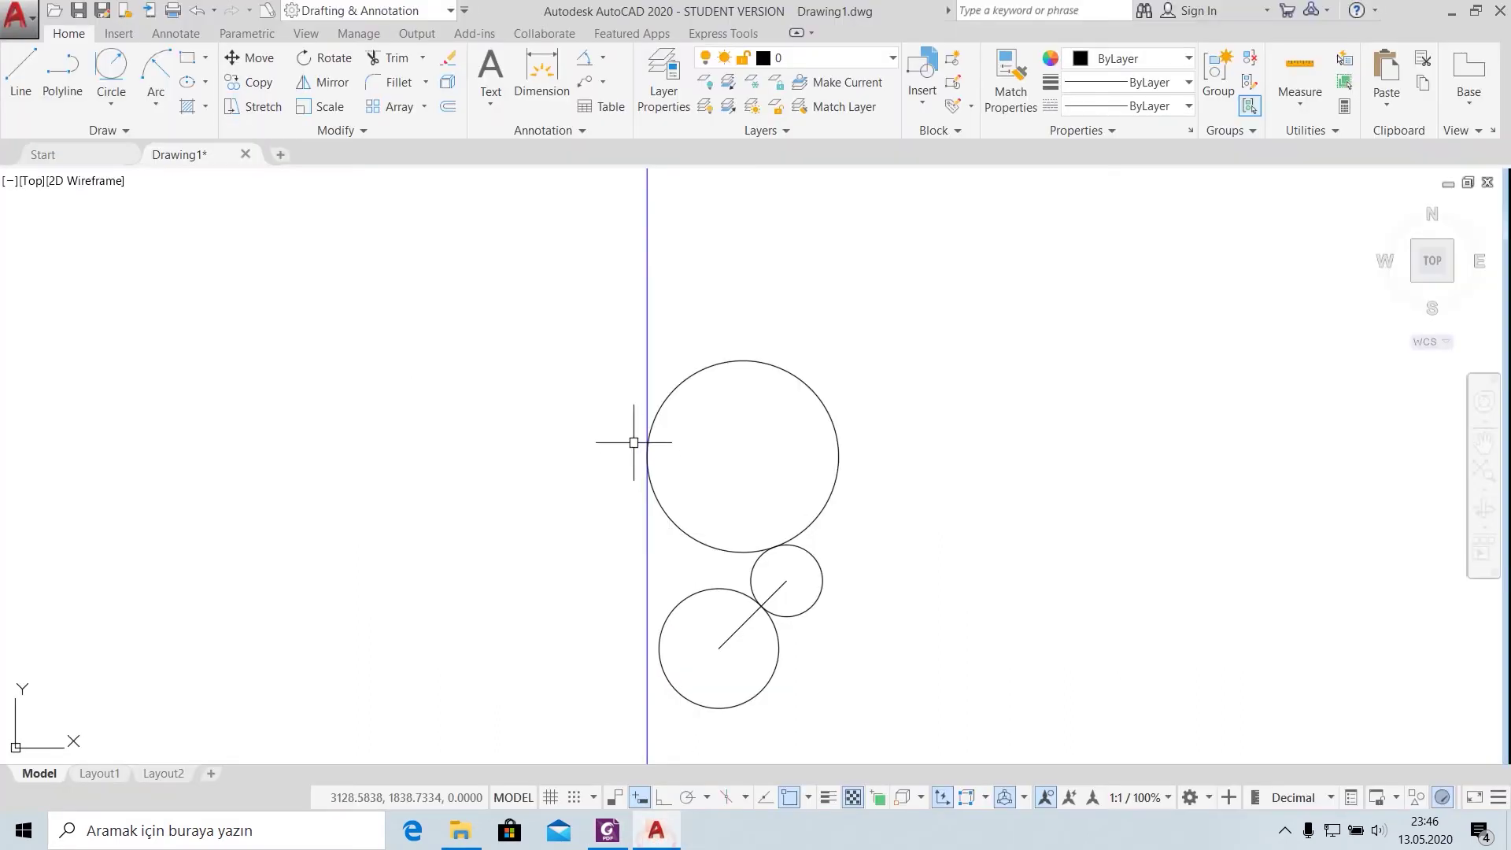
left_click(739, 626)
key("Delete")
left_click(21, 71)
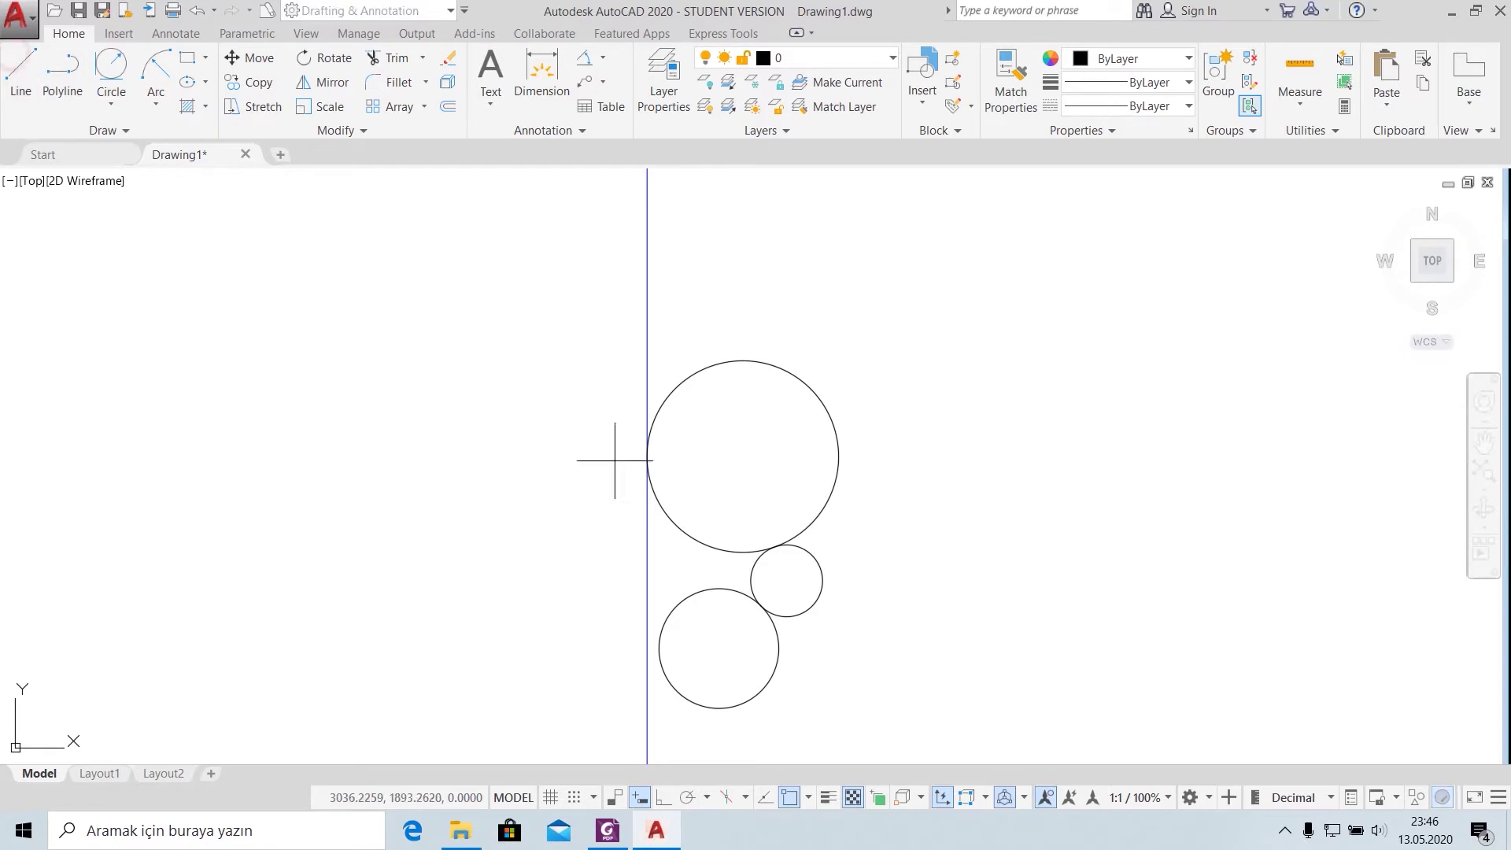
left_click(718, 647)
type("34")
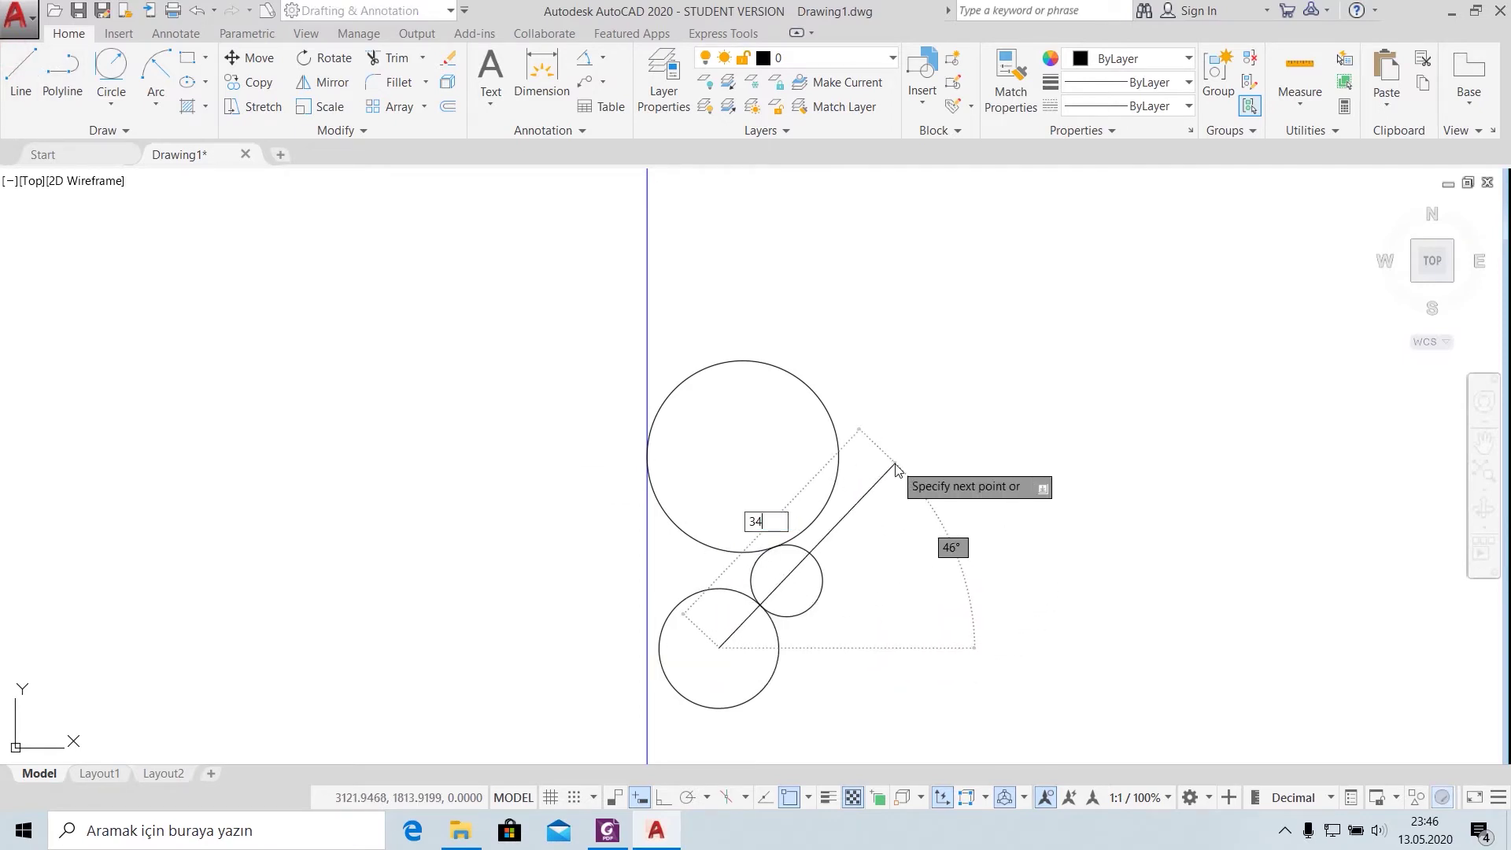
key("Tab")
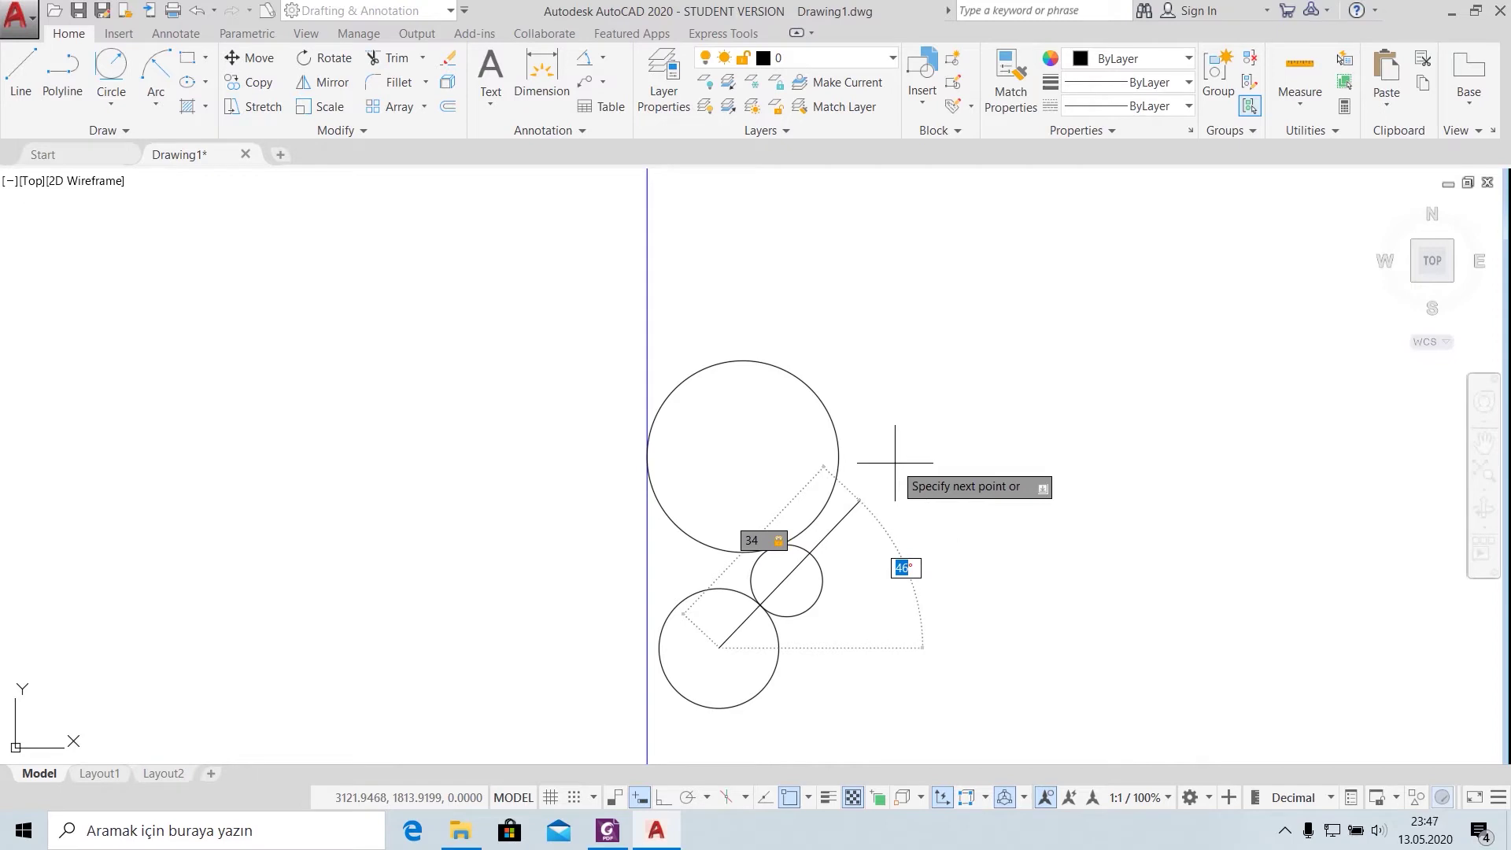
type("45")
key("Return")
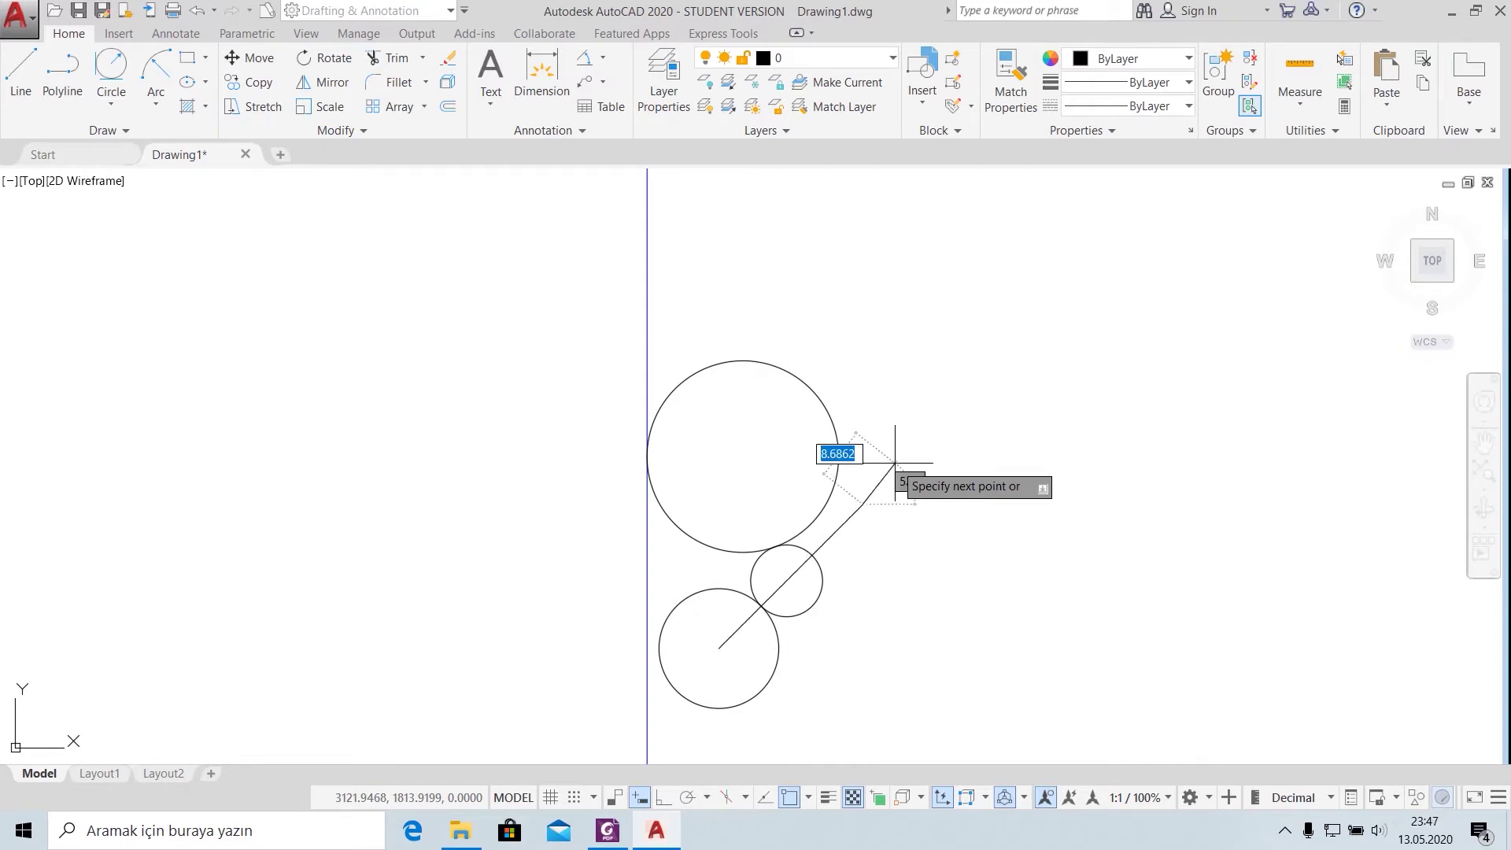
right_click(896, 527)
left_click(944, 546)
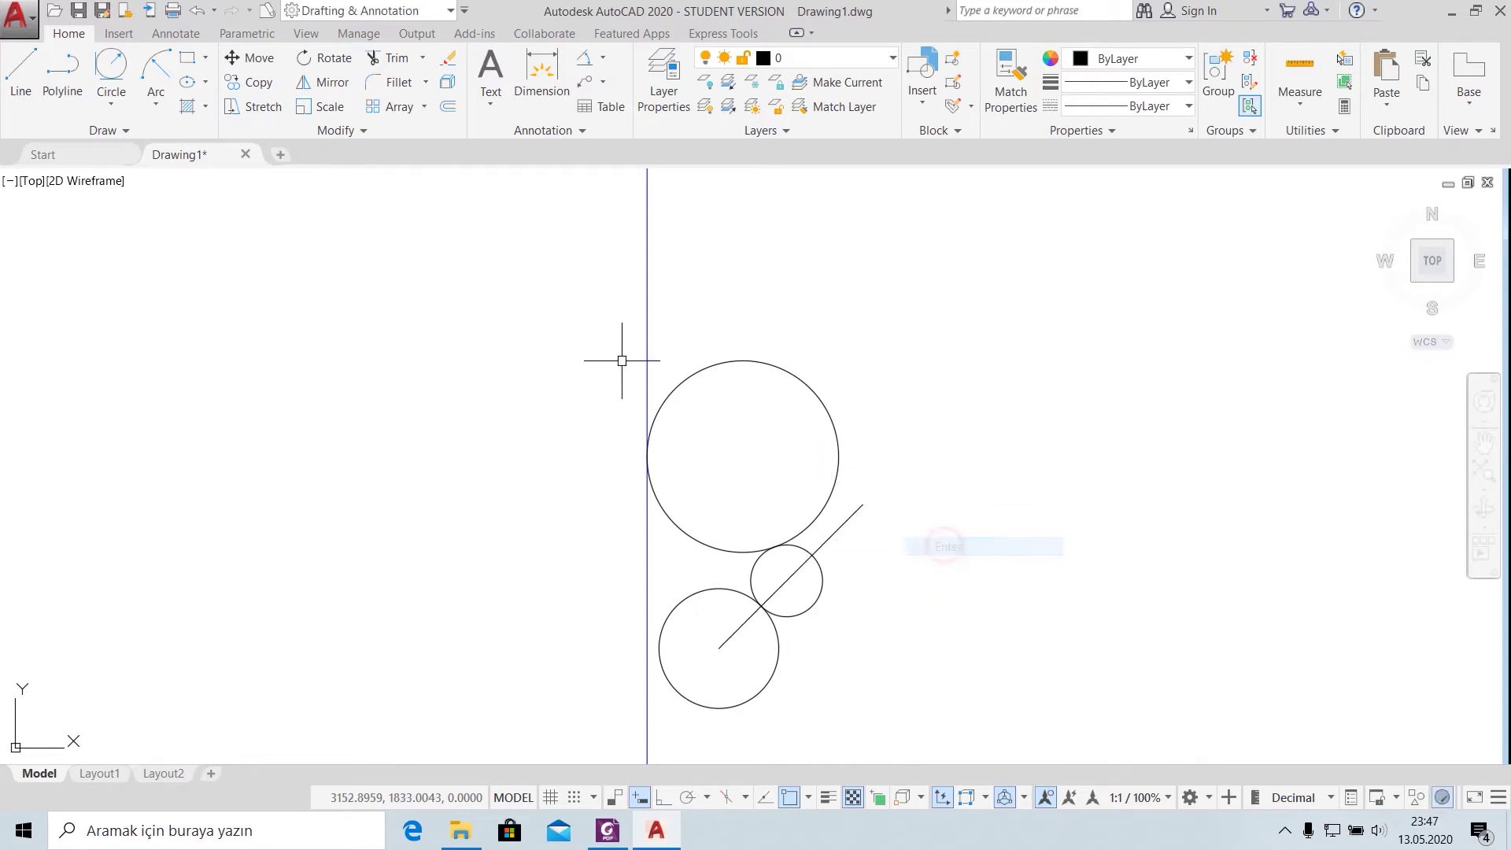
Step: Draw a circle centred on the far end of the 34-unit line
left_click(109, 111)
left_click(118, 135)
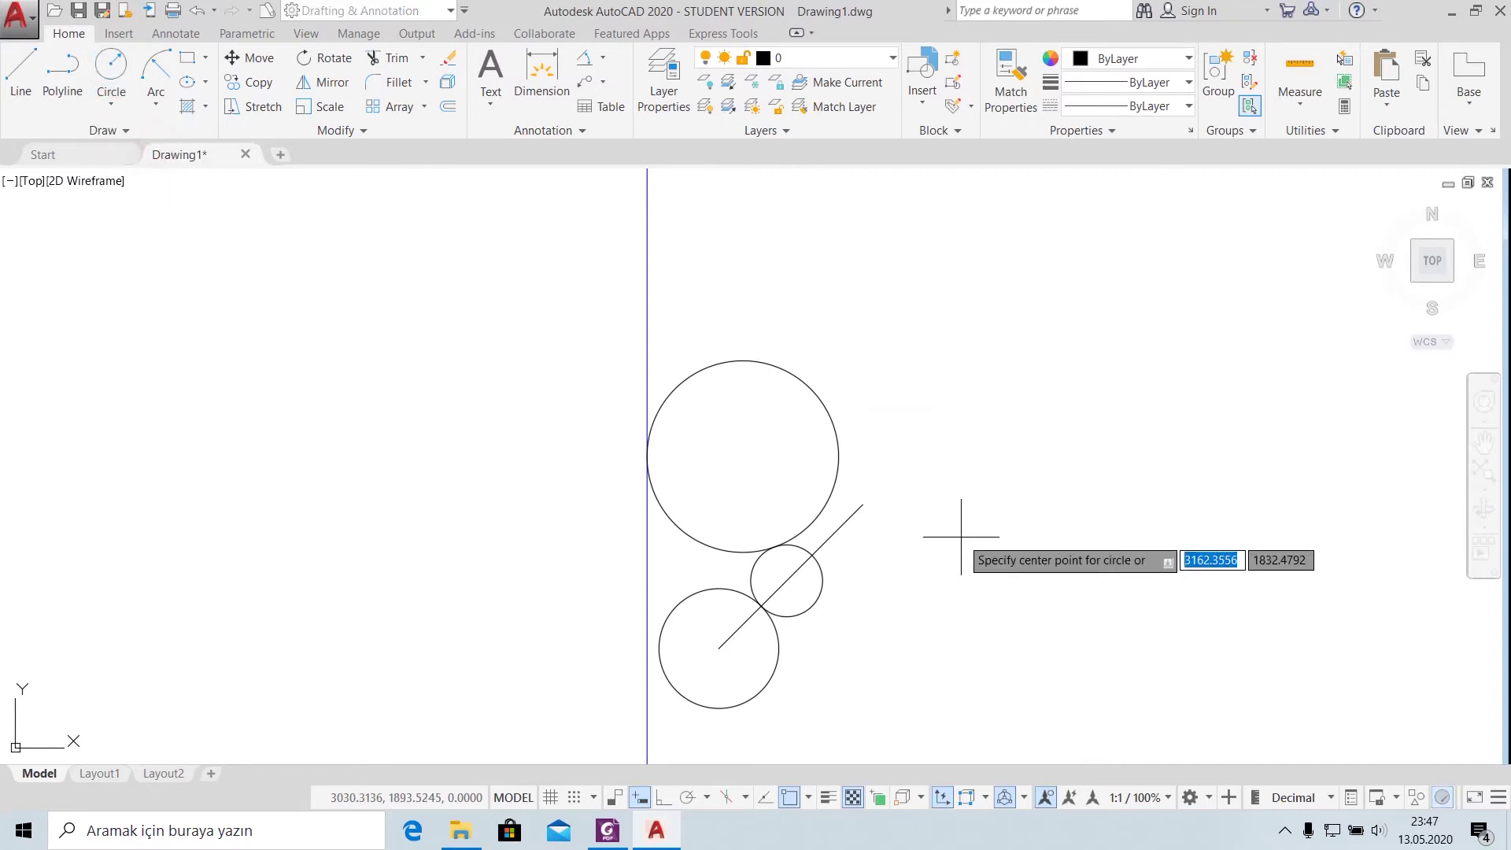
left_click(863, 507)
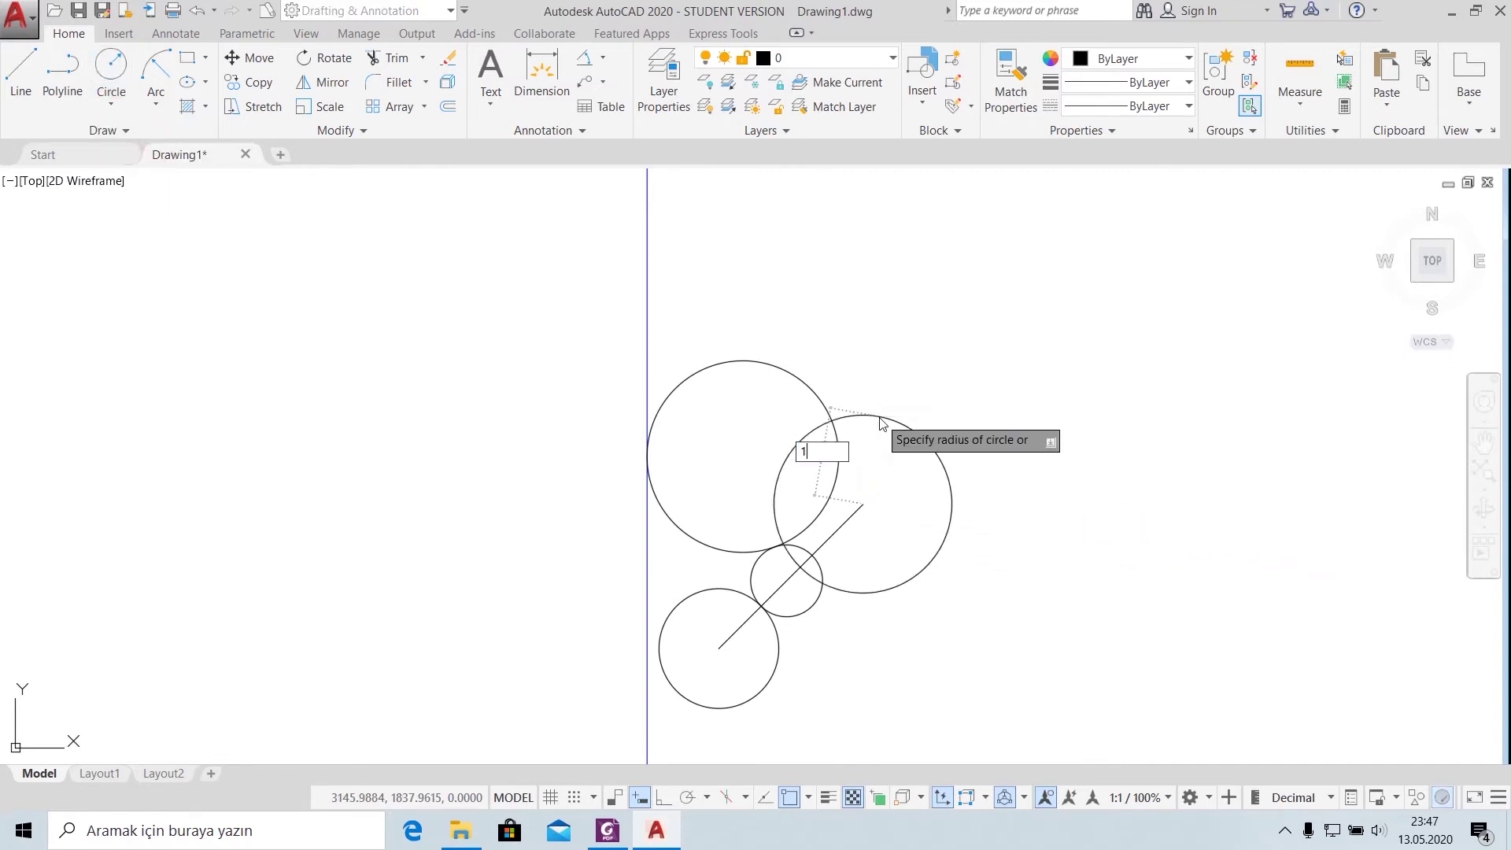
left_click(878, 410)
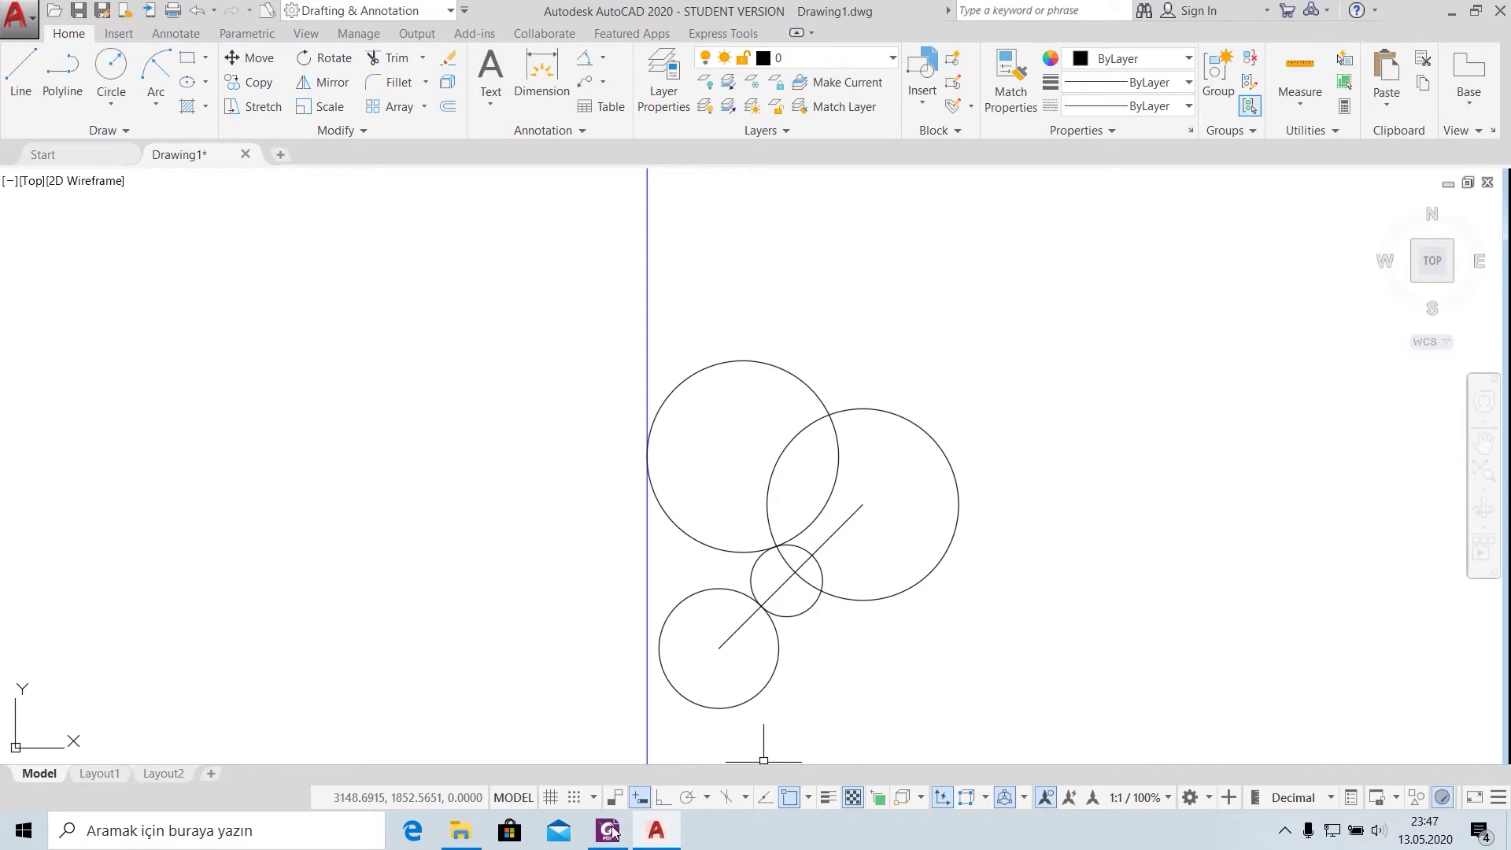
left_click(610, 831)
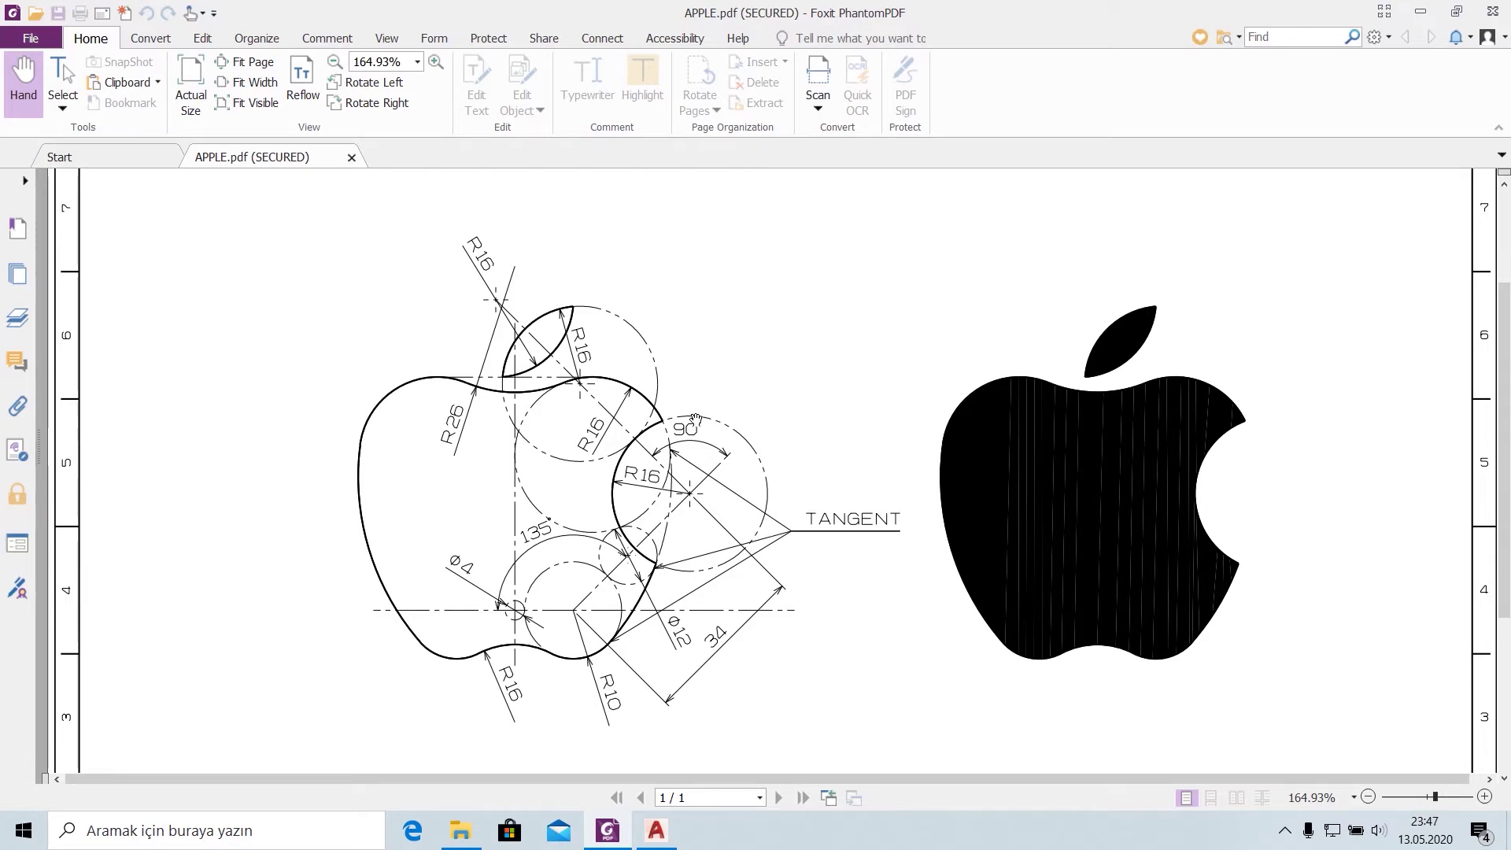
mouse_move(607, 829)
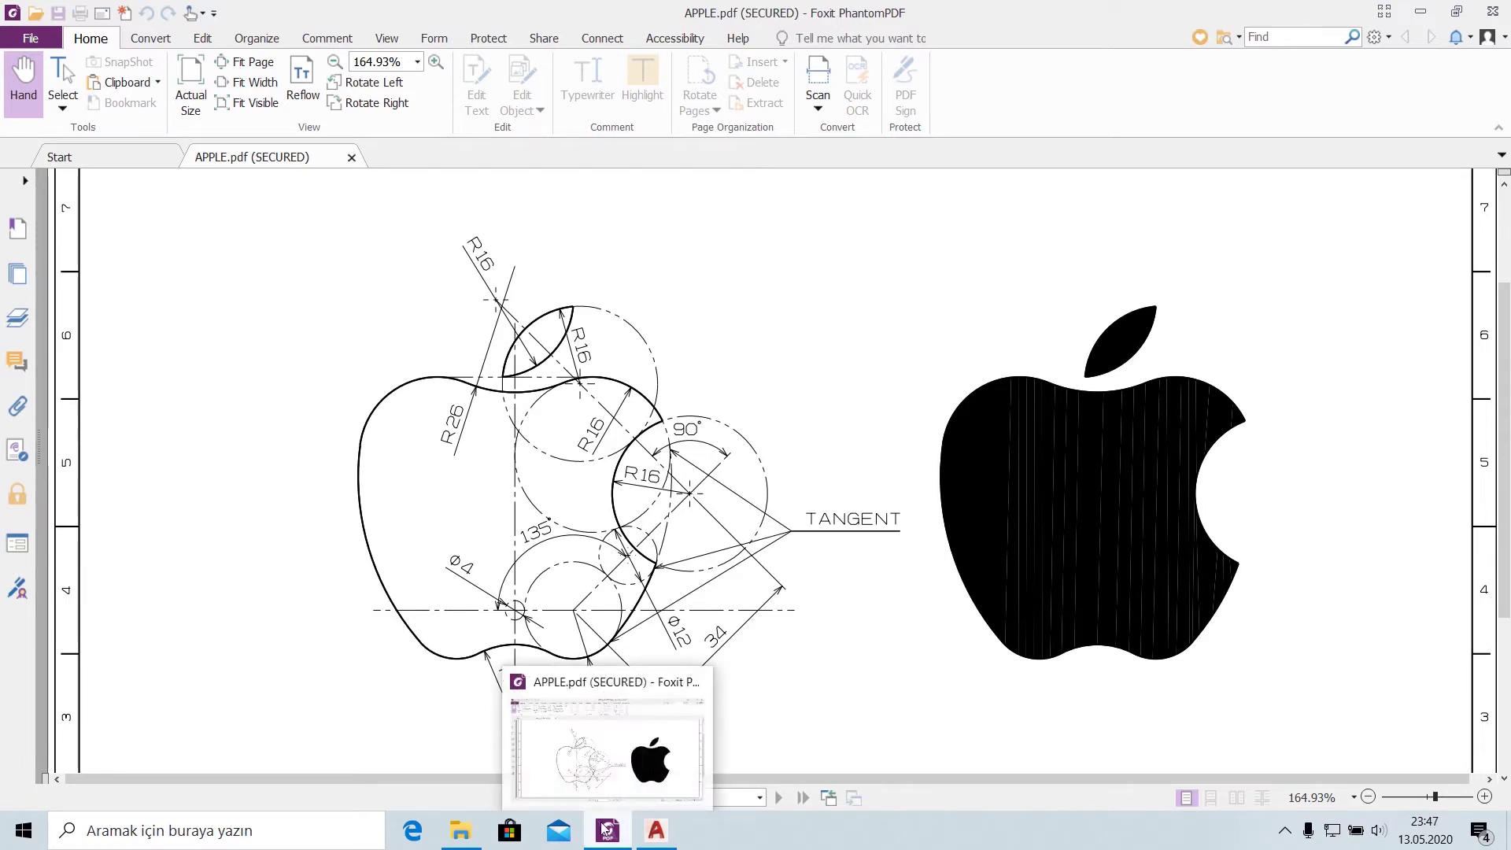
Step: Return to the AutoCAD drawing after reviewing the APPLE.pdf dimensions
left_click(655, 830)
Step: Draw a 32-unit line at 135° from the right circle's centre
left_click(14, 79)
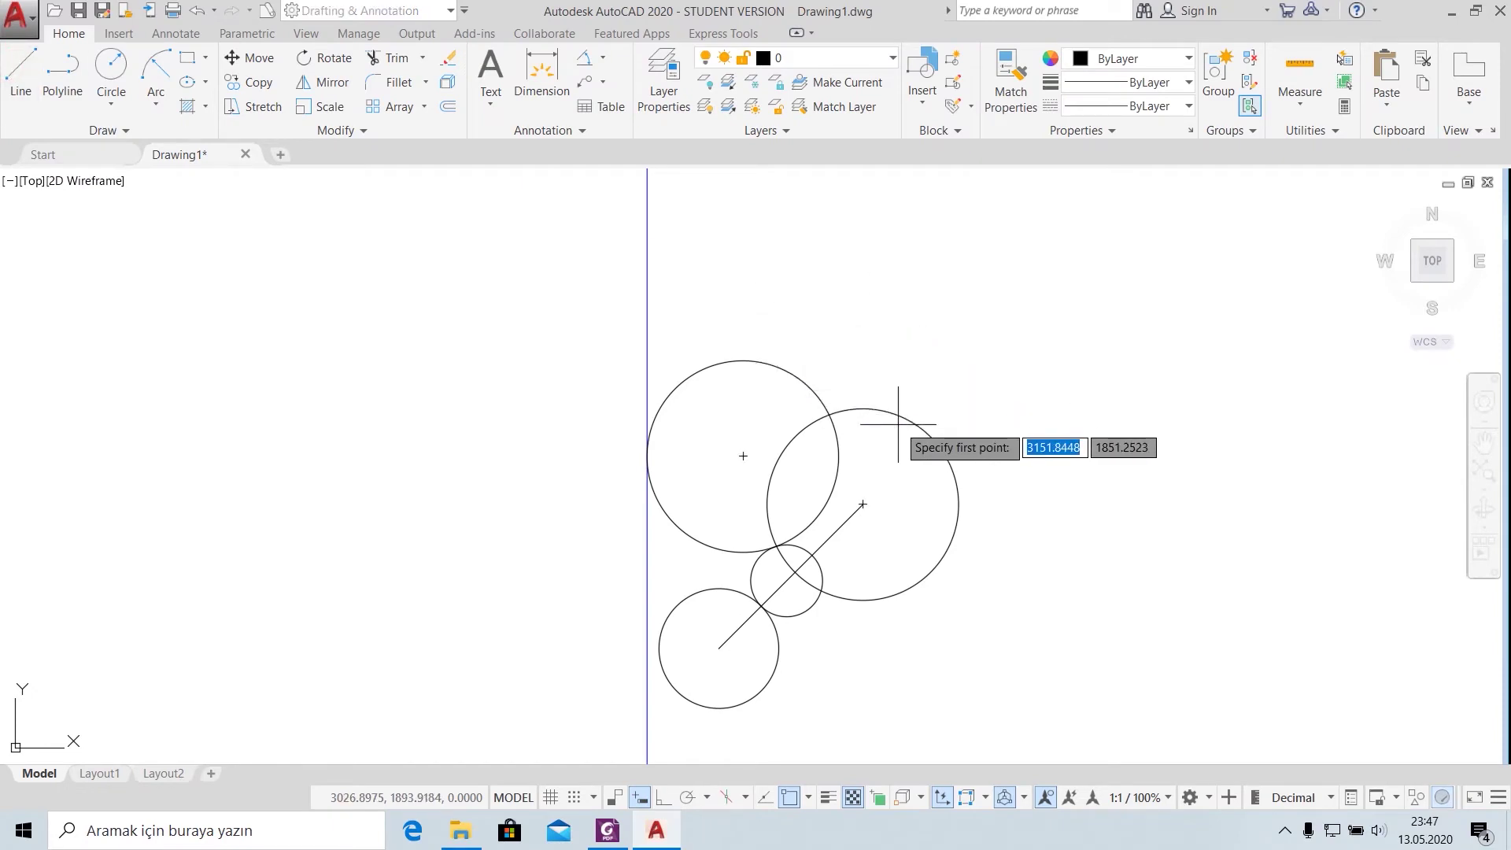
left_click(862, 505)
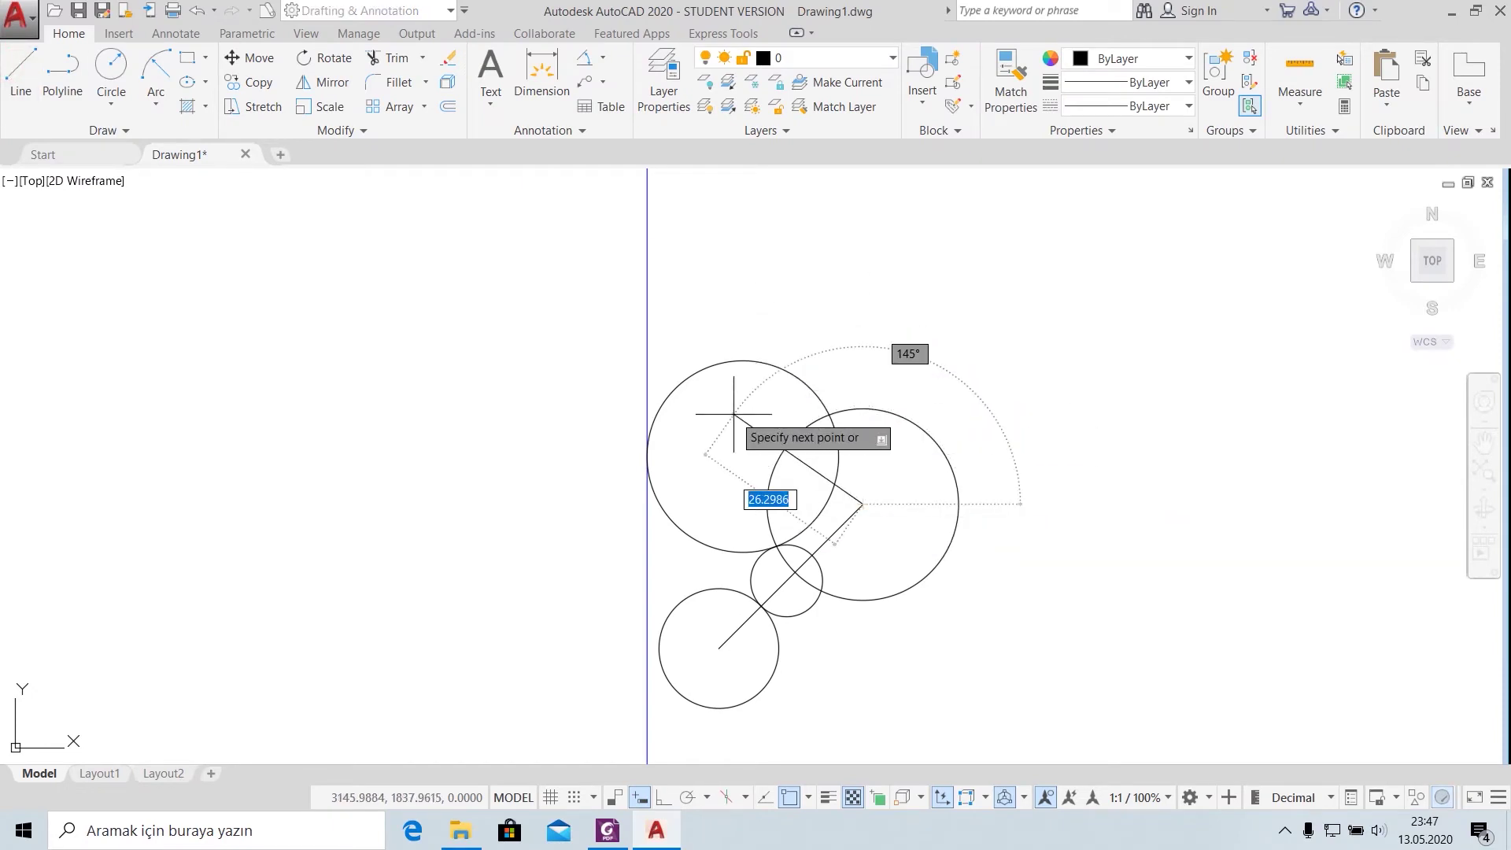
type("32")
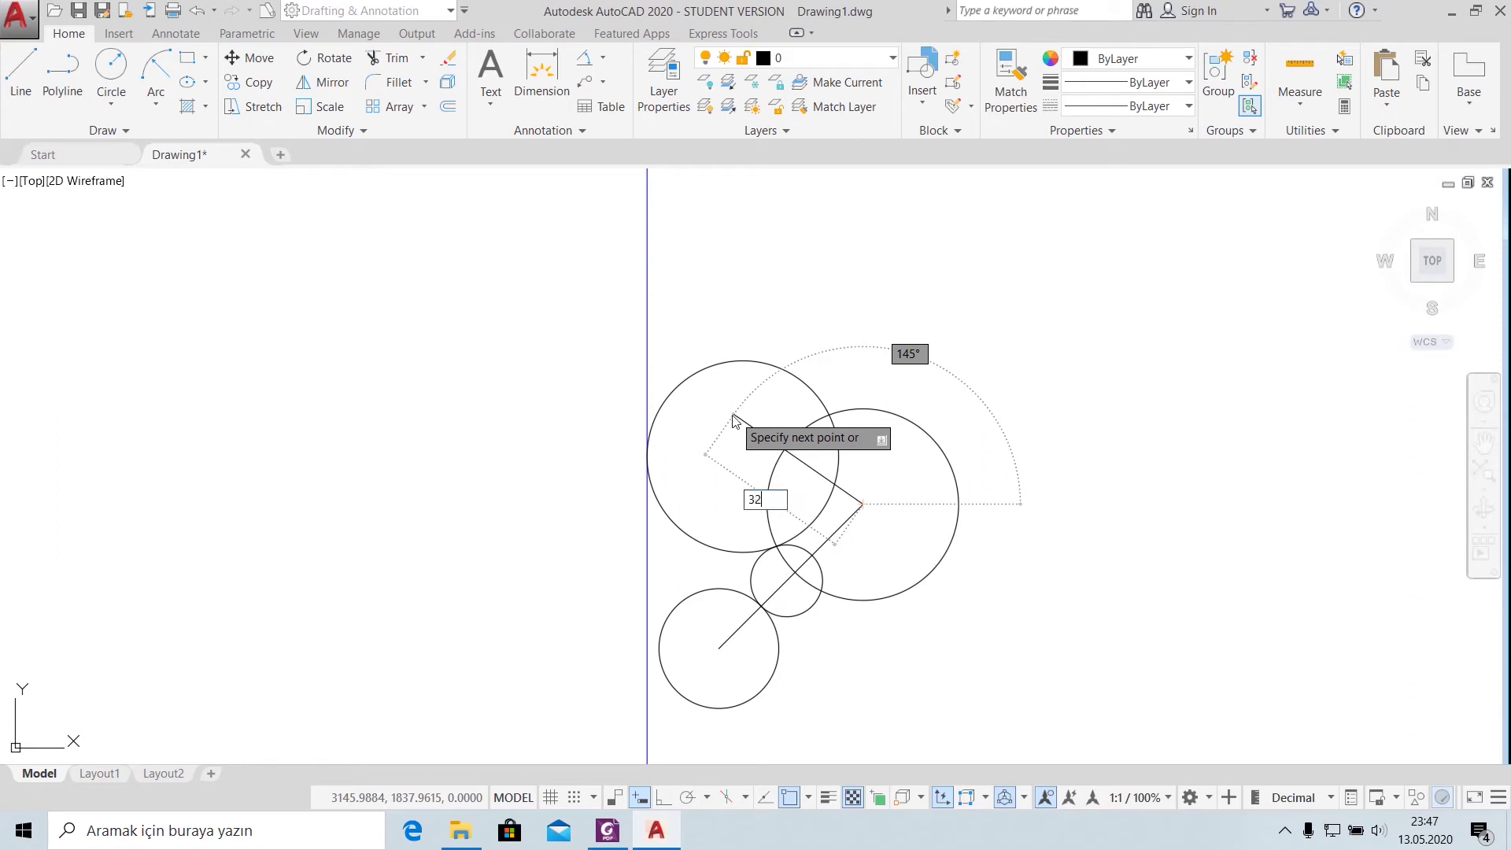
key("Tab")
type("1")
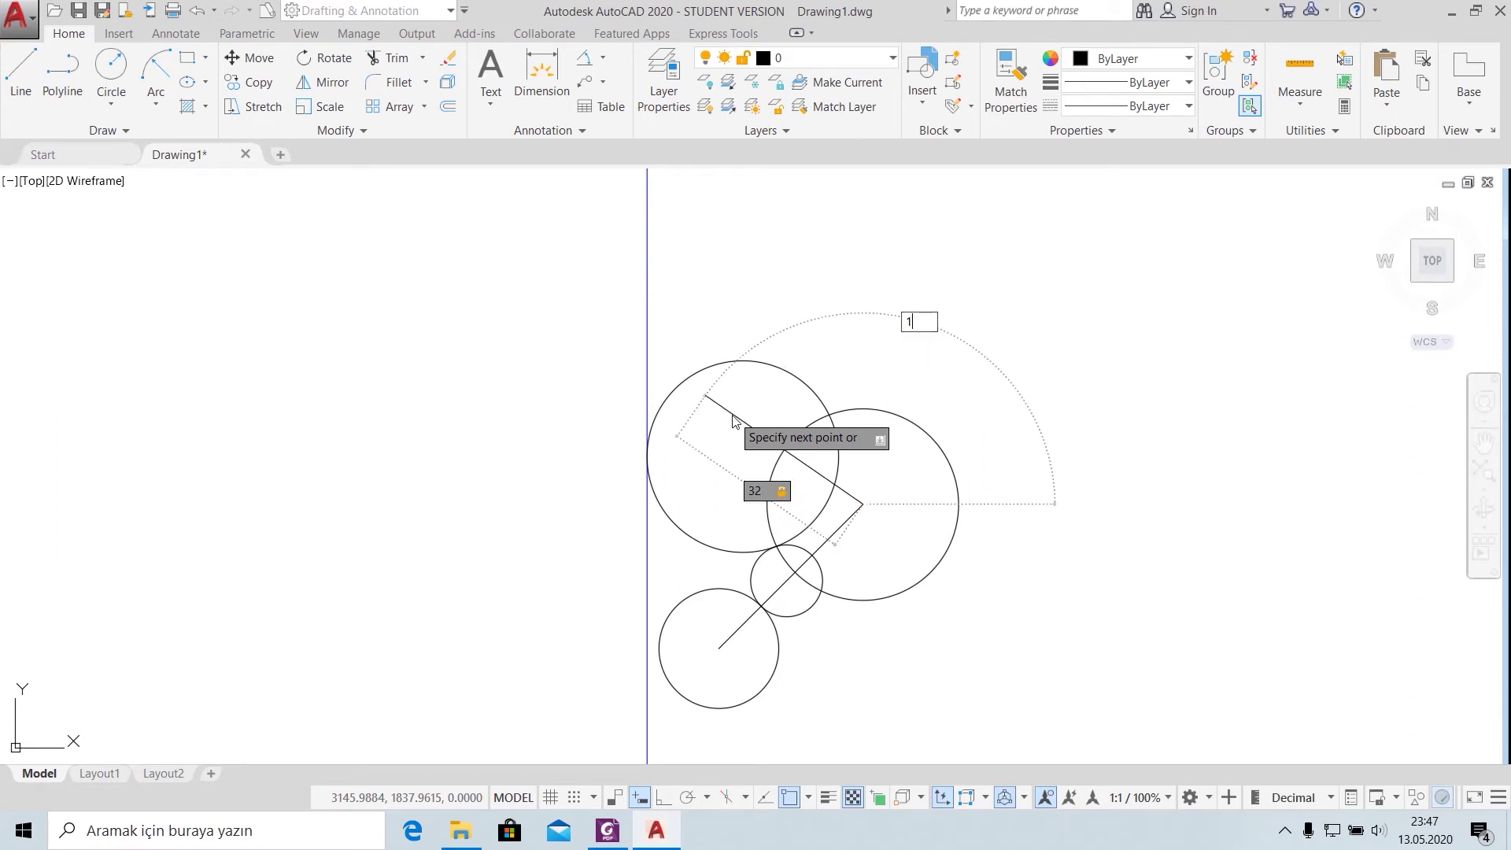
key("Return")
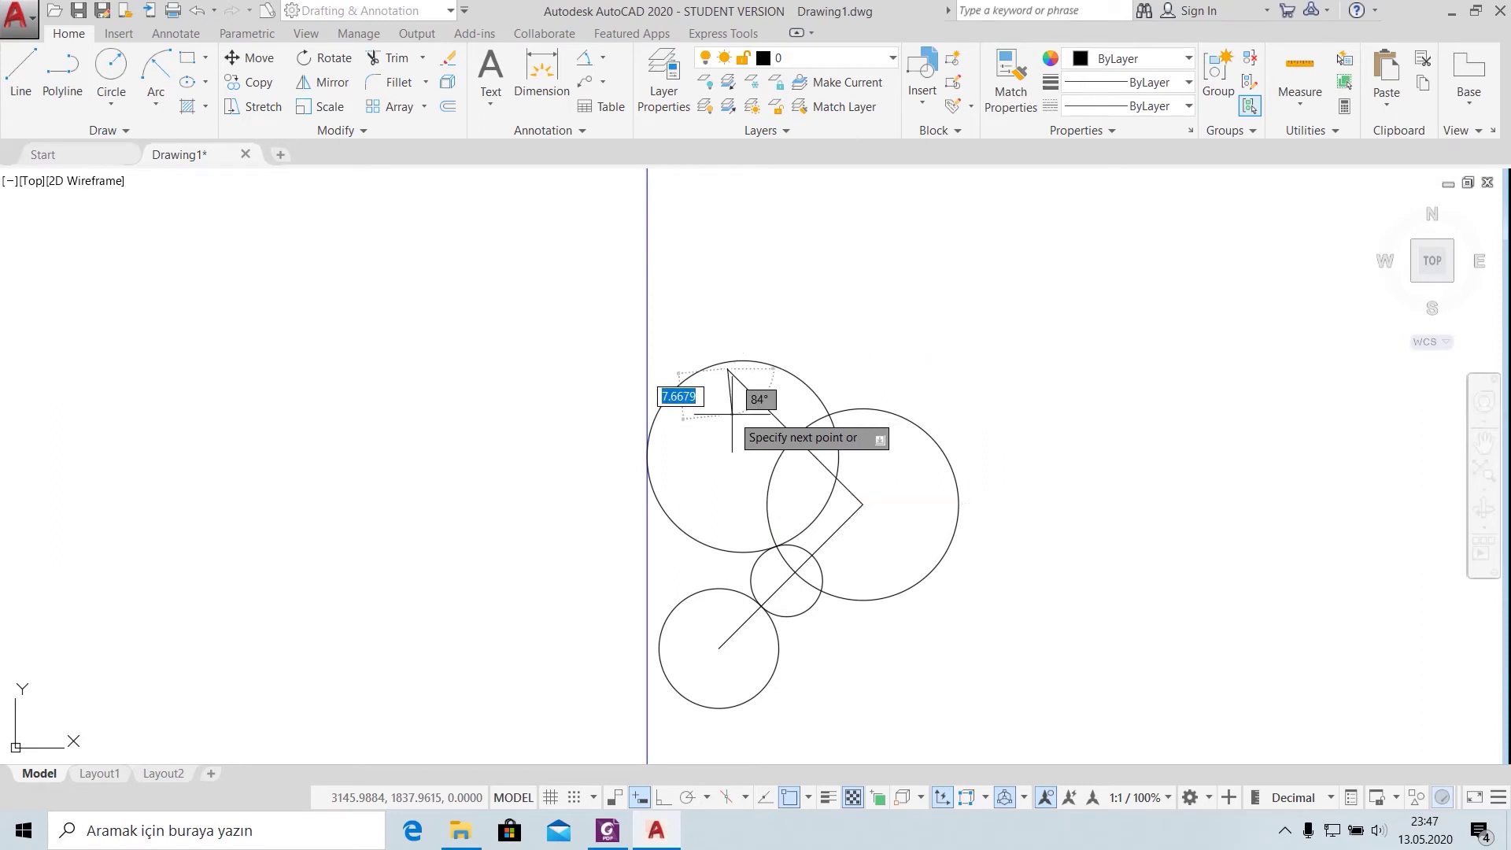
right_click(731, 428)
left_click(747, 441)
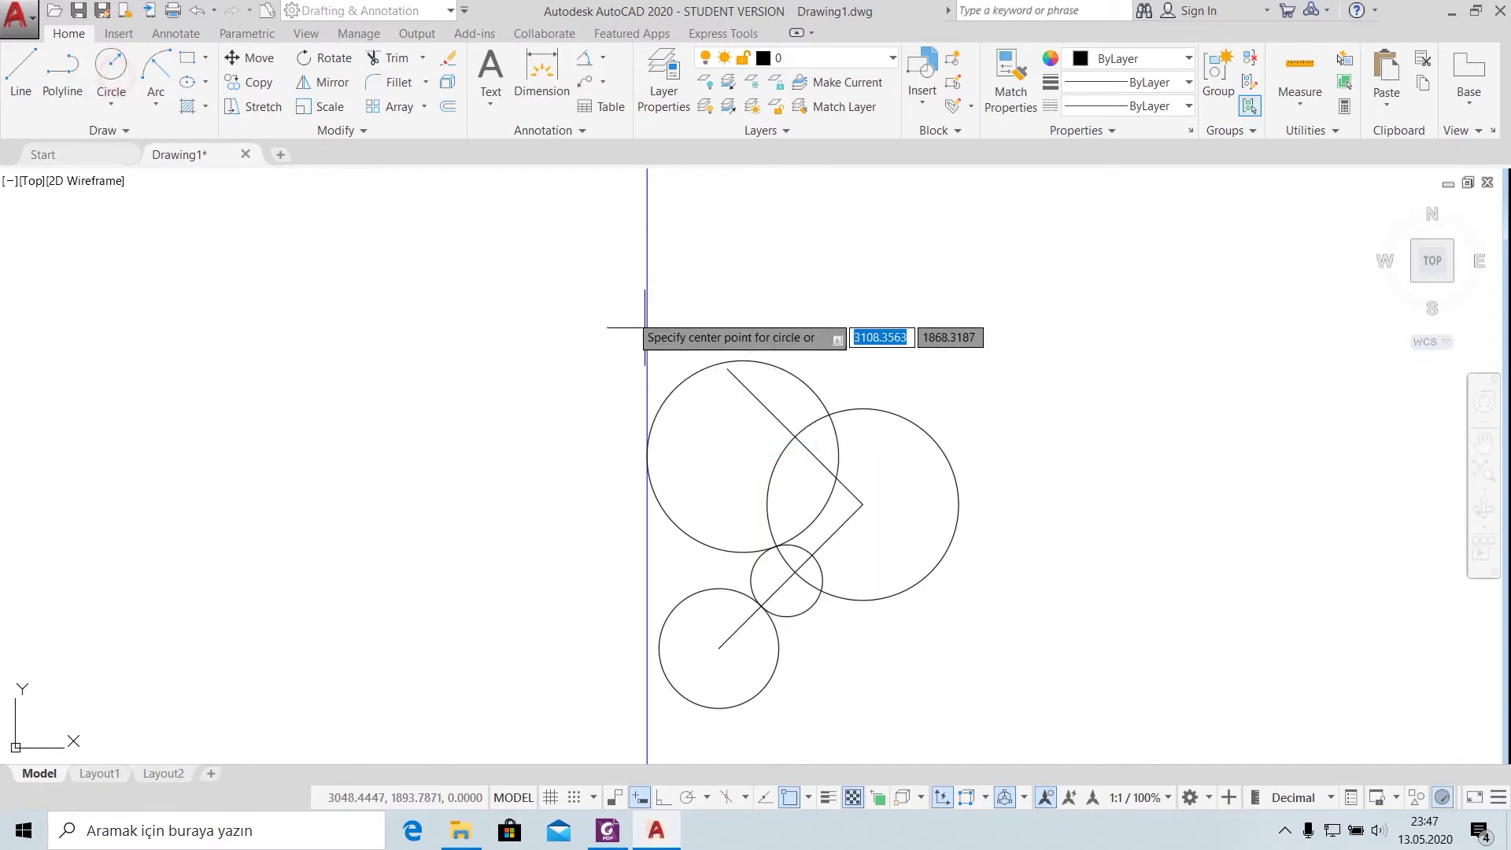
Step: Add a radius-16 circle centred on the 32-unit line's end
left_click(107, 97)
left_click(161, 137)
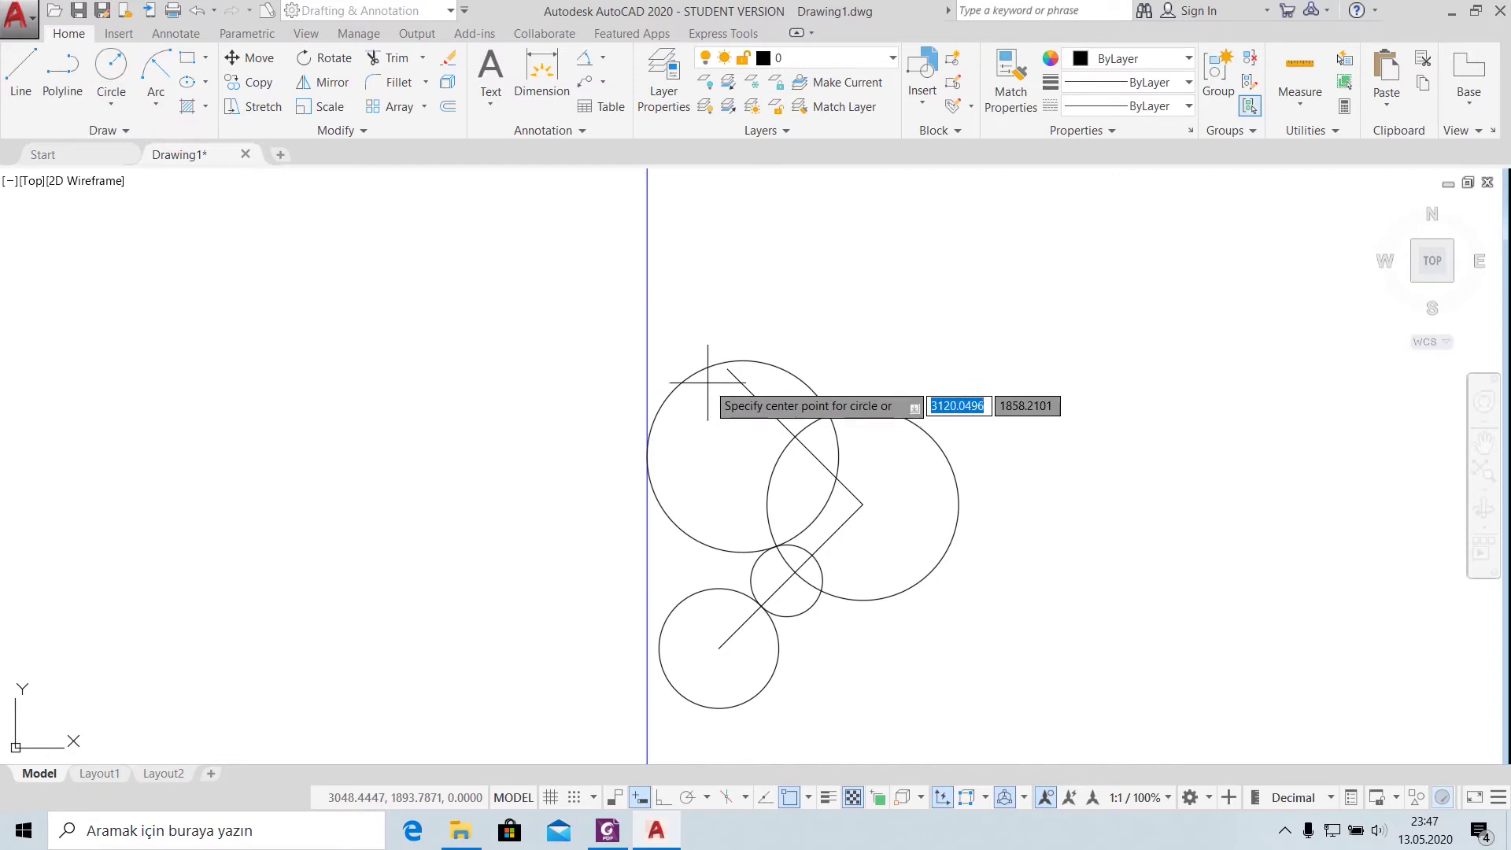
left_click(727, 368)
type("1")
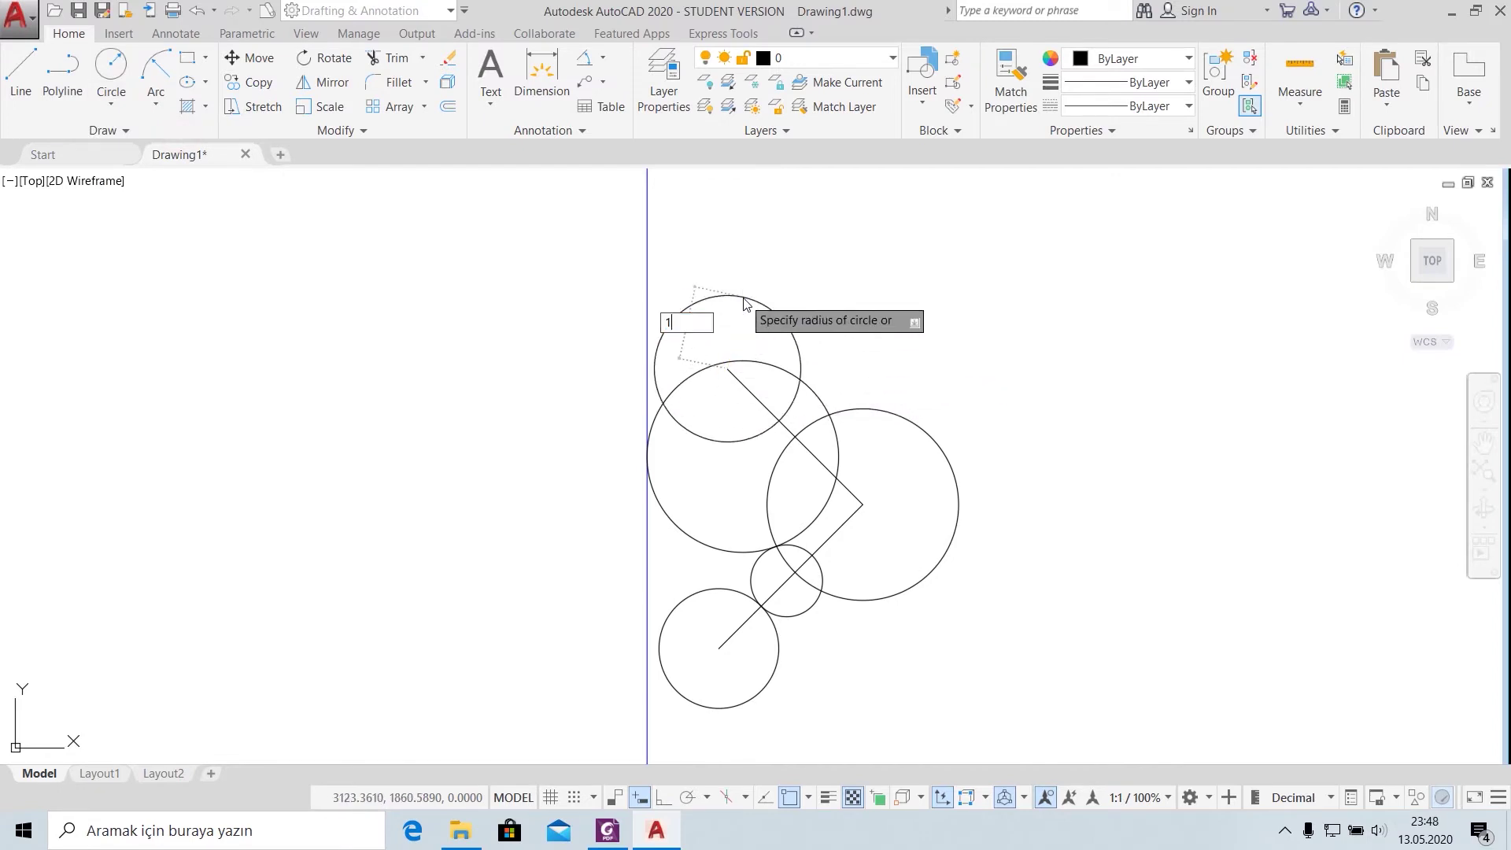
key("Return")
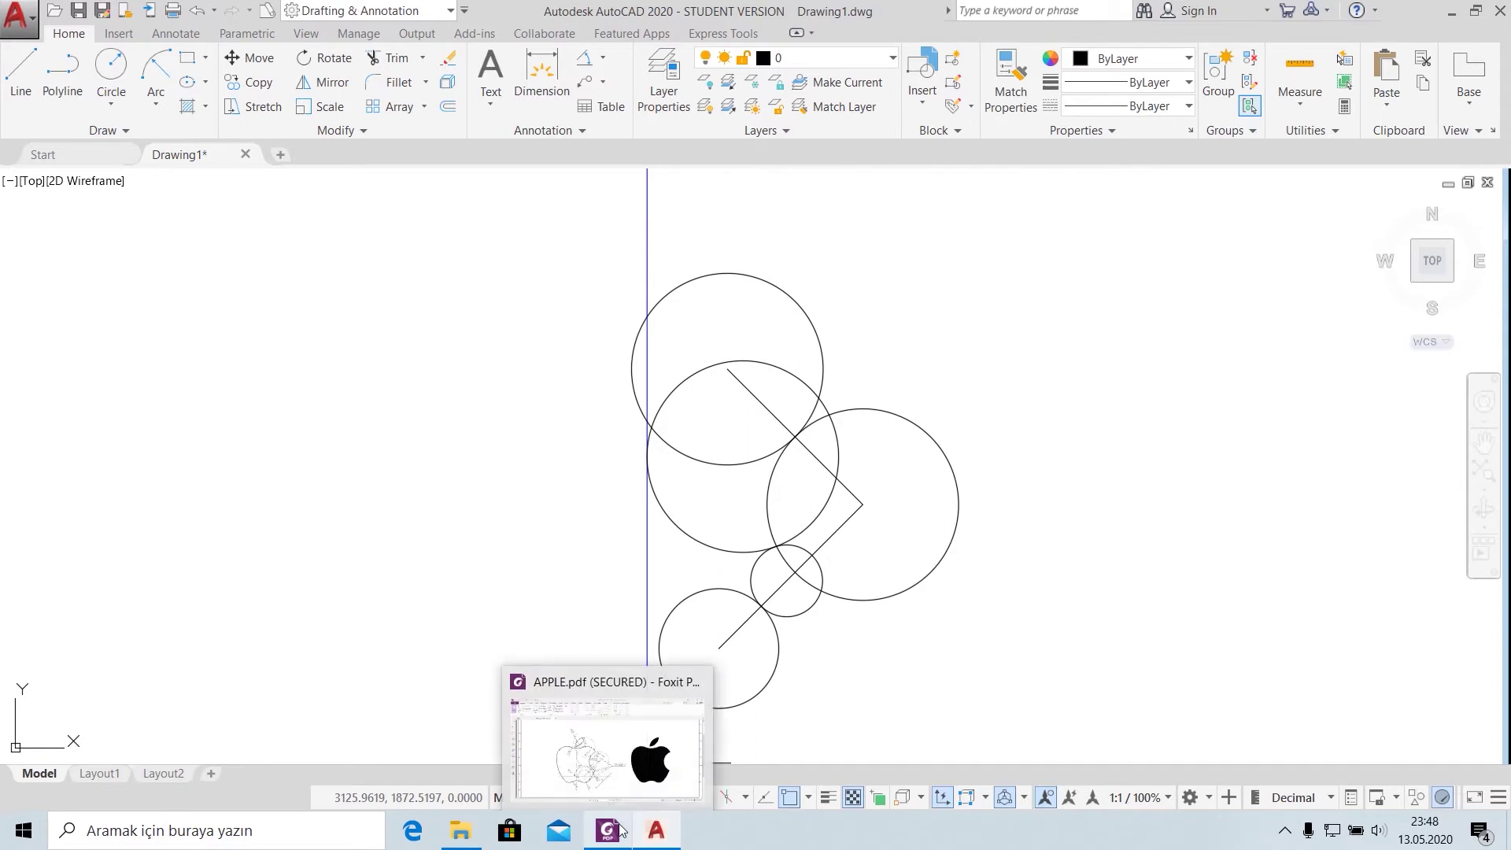
mouse_move(607, 829)
left_click(618, 830)
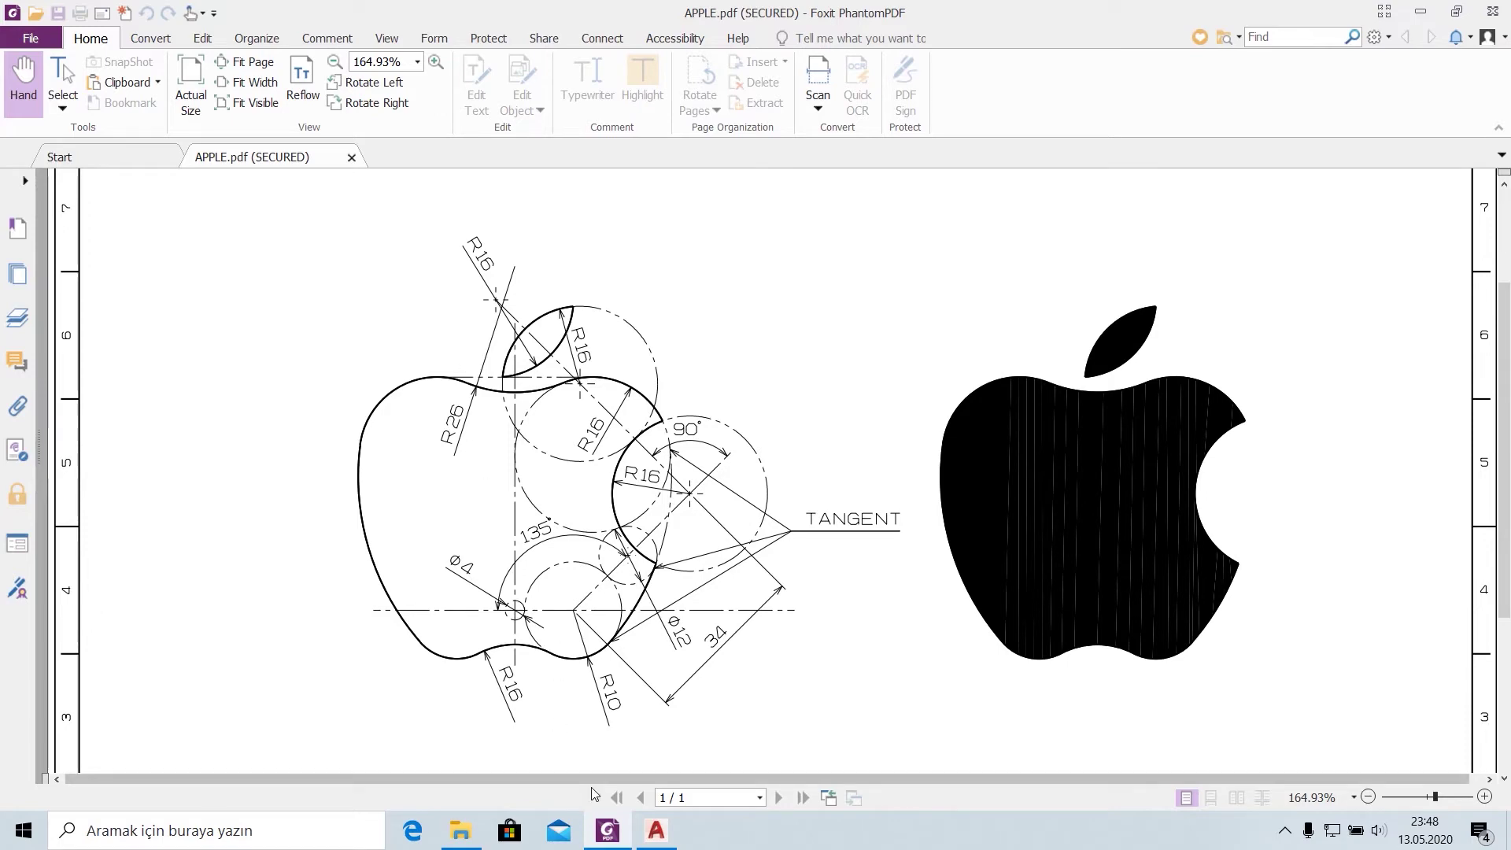
left_click(655, 830)
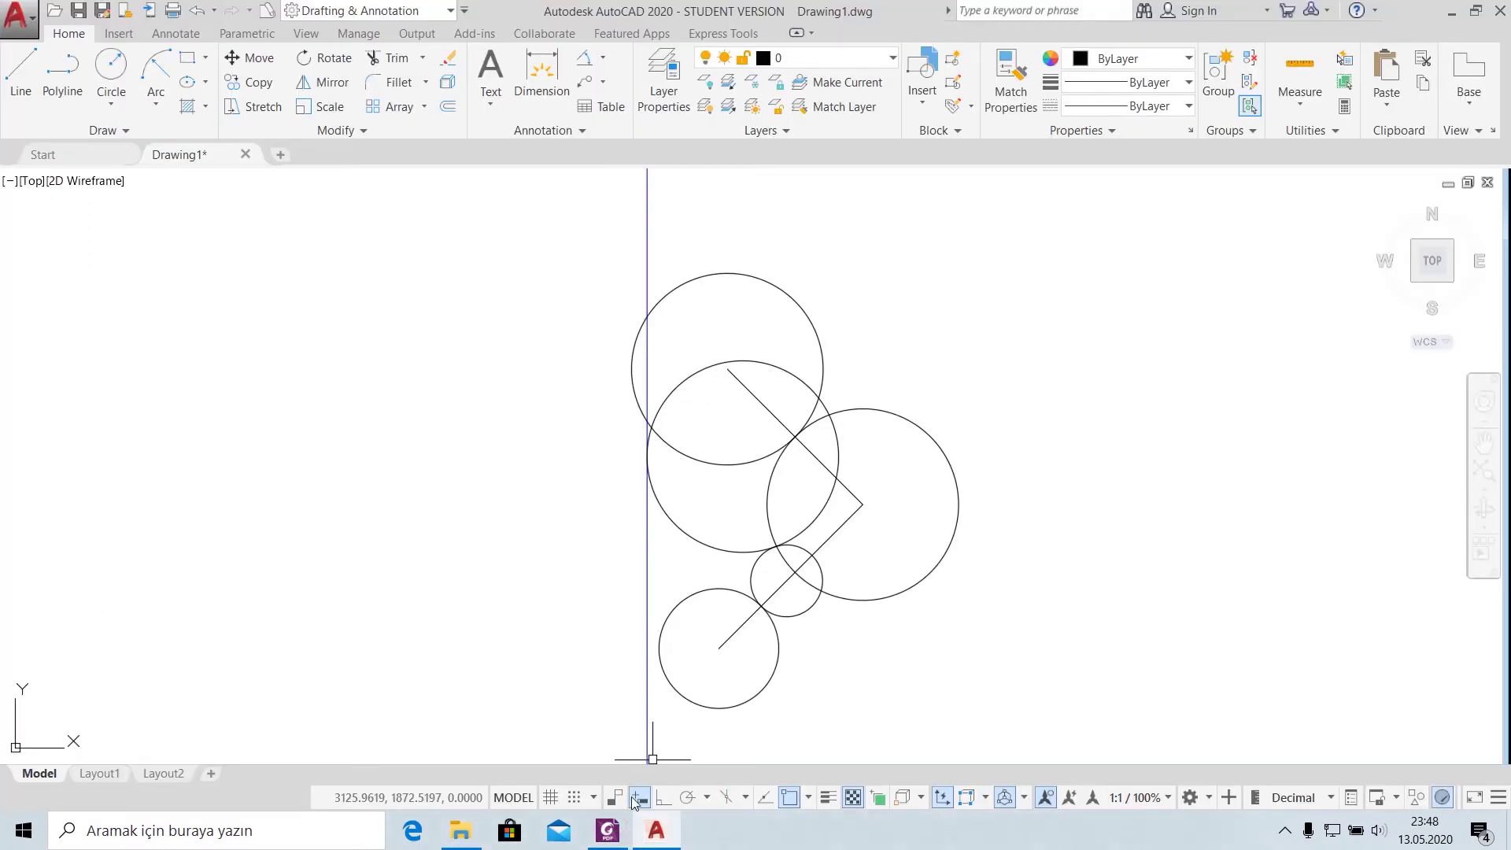
Step: Mirror the middle large circle across the blue vertical line, keeping the original
left_click(613, 830)
left_click(656, 830)
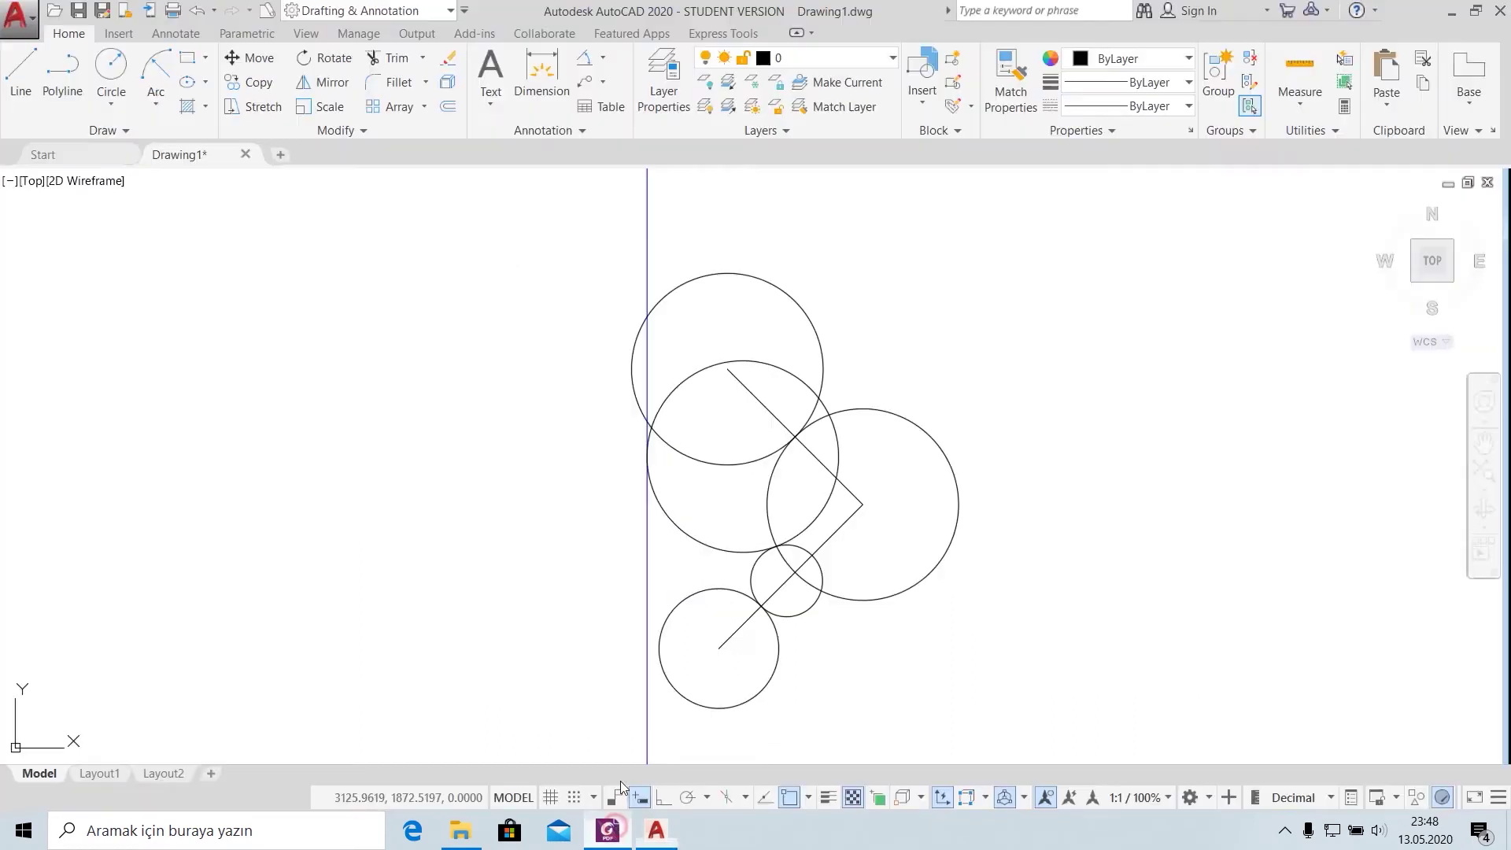
left_click(329, 73)
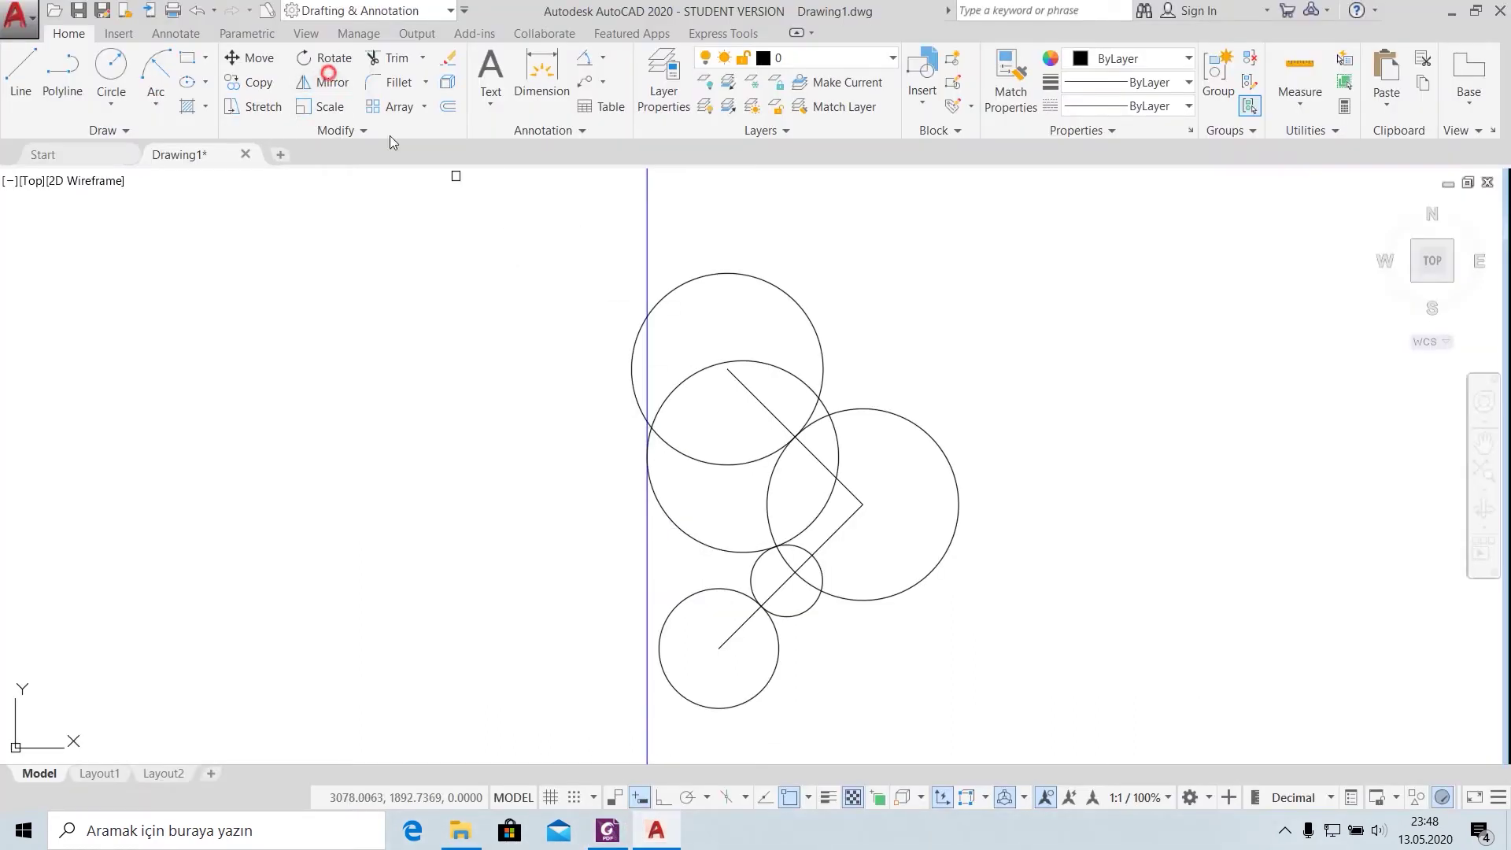
left_click(678, 381)
key("Return")
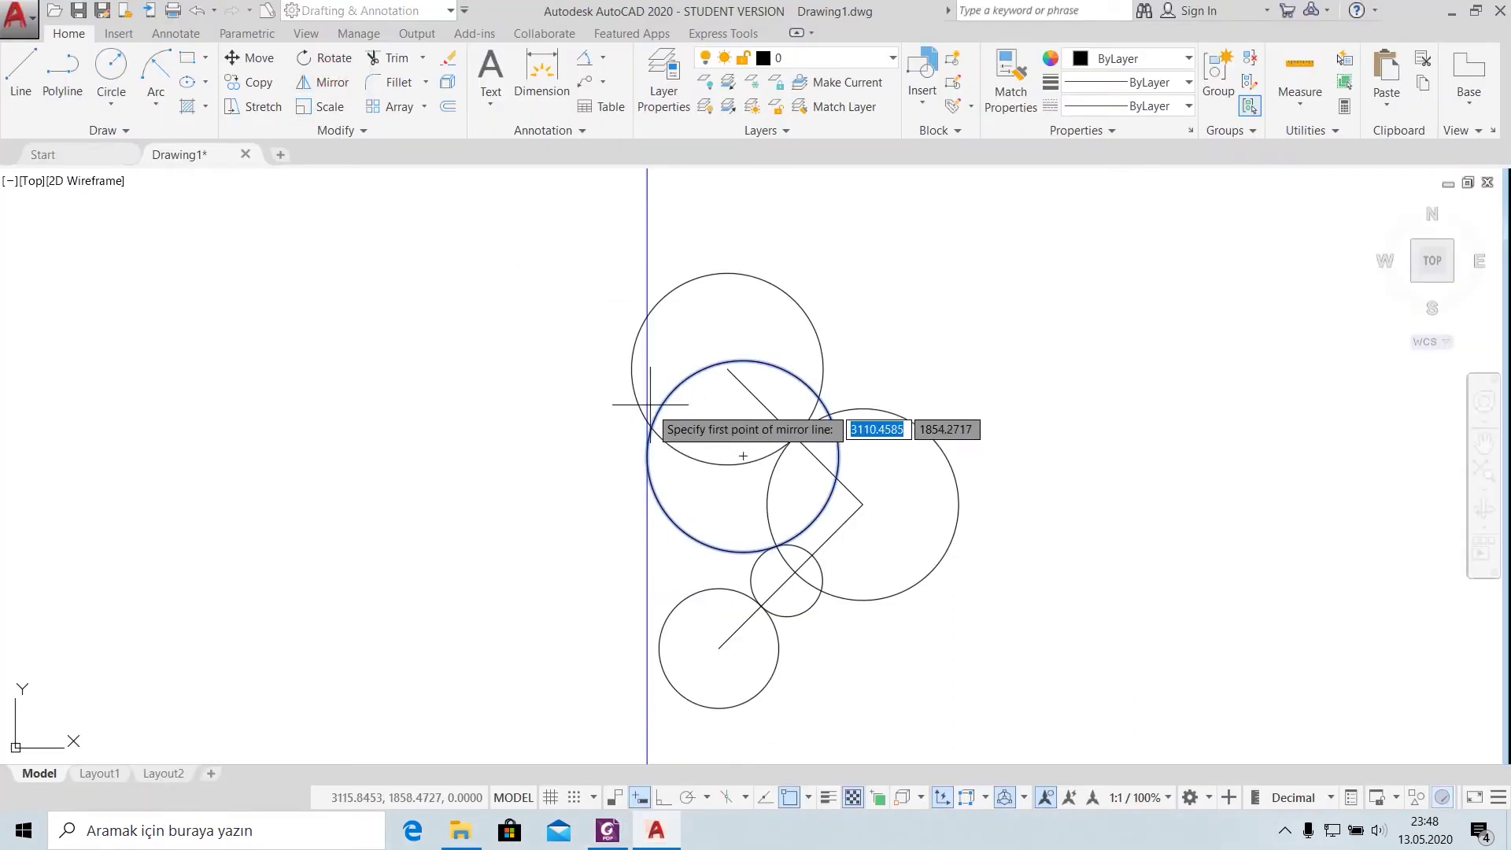
left_click(647, 394)
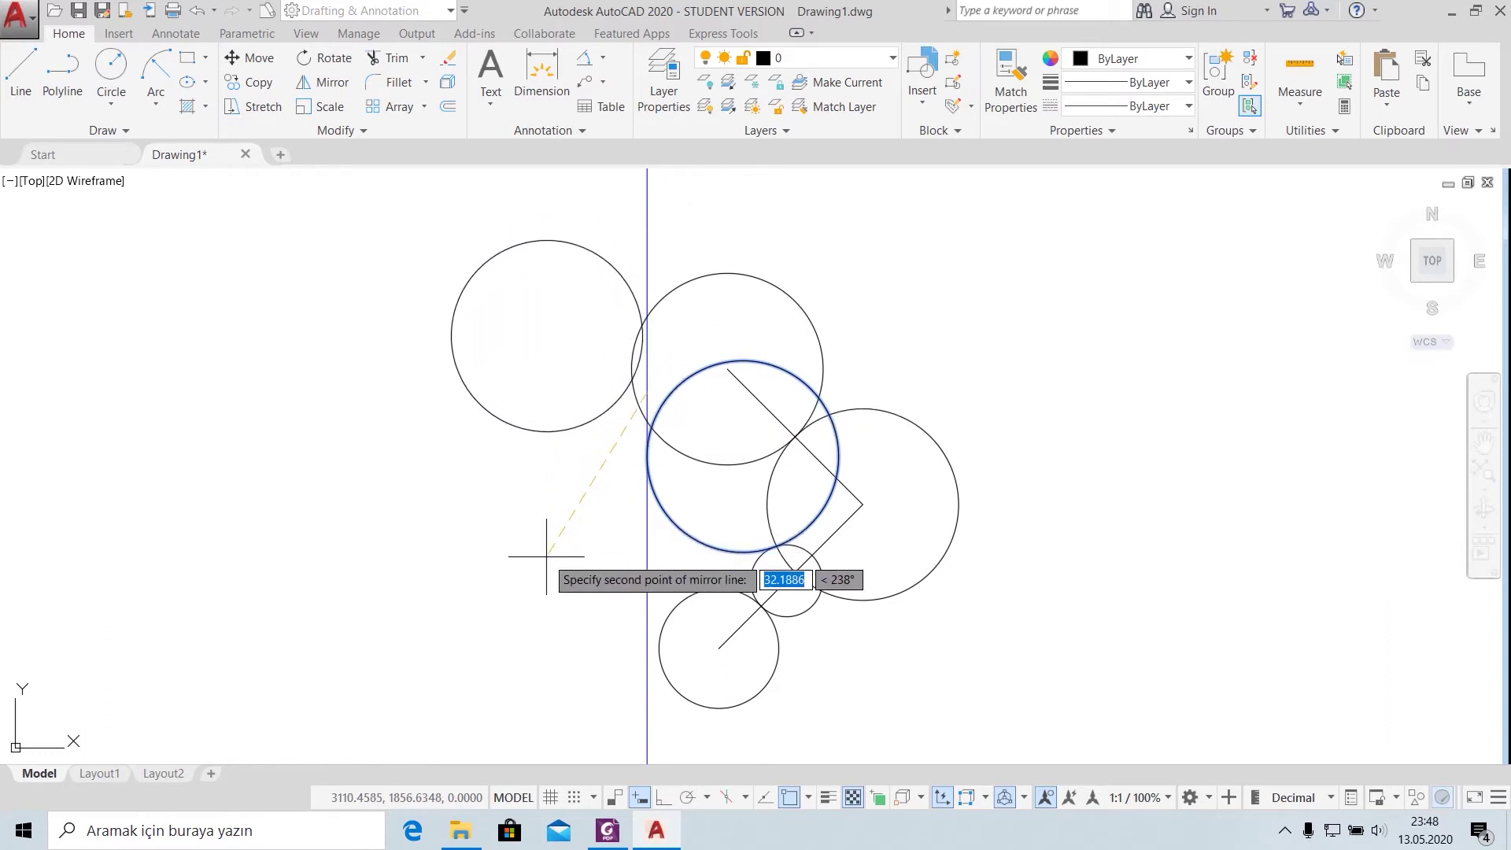
key("F8")
left_click(680, 572)
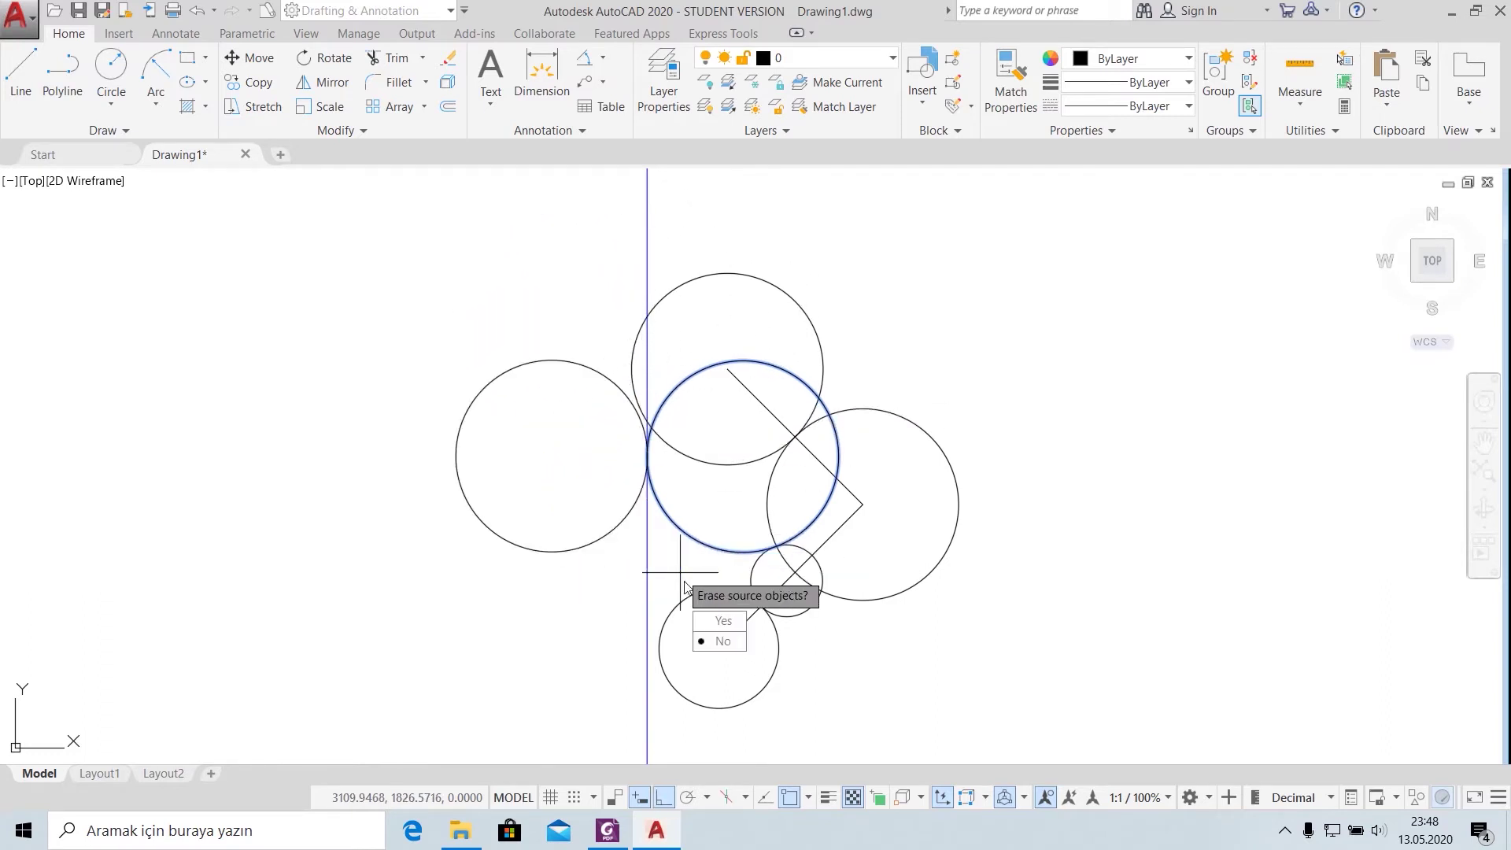
left_click(723, 642)
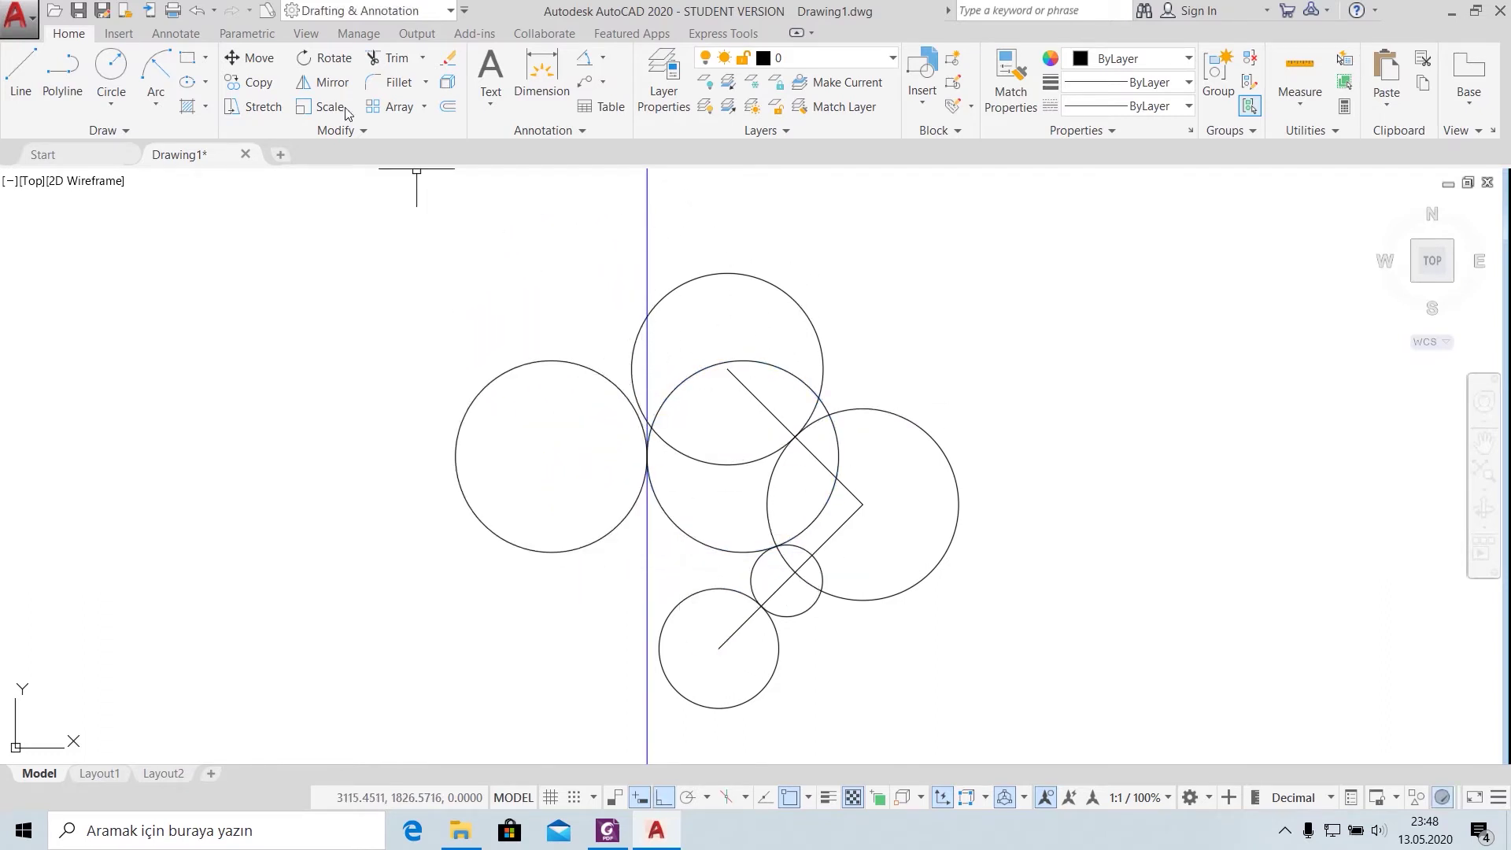
Step: Draw a radius-26 circle tangent to the mirrored circle and the middle circle
left_click(111, 101)
left_click(158, 304)
left_click(586, 364)
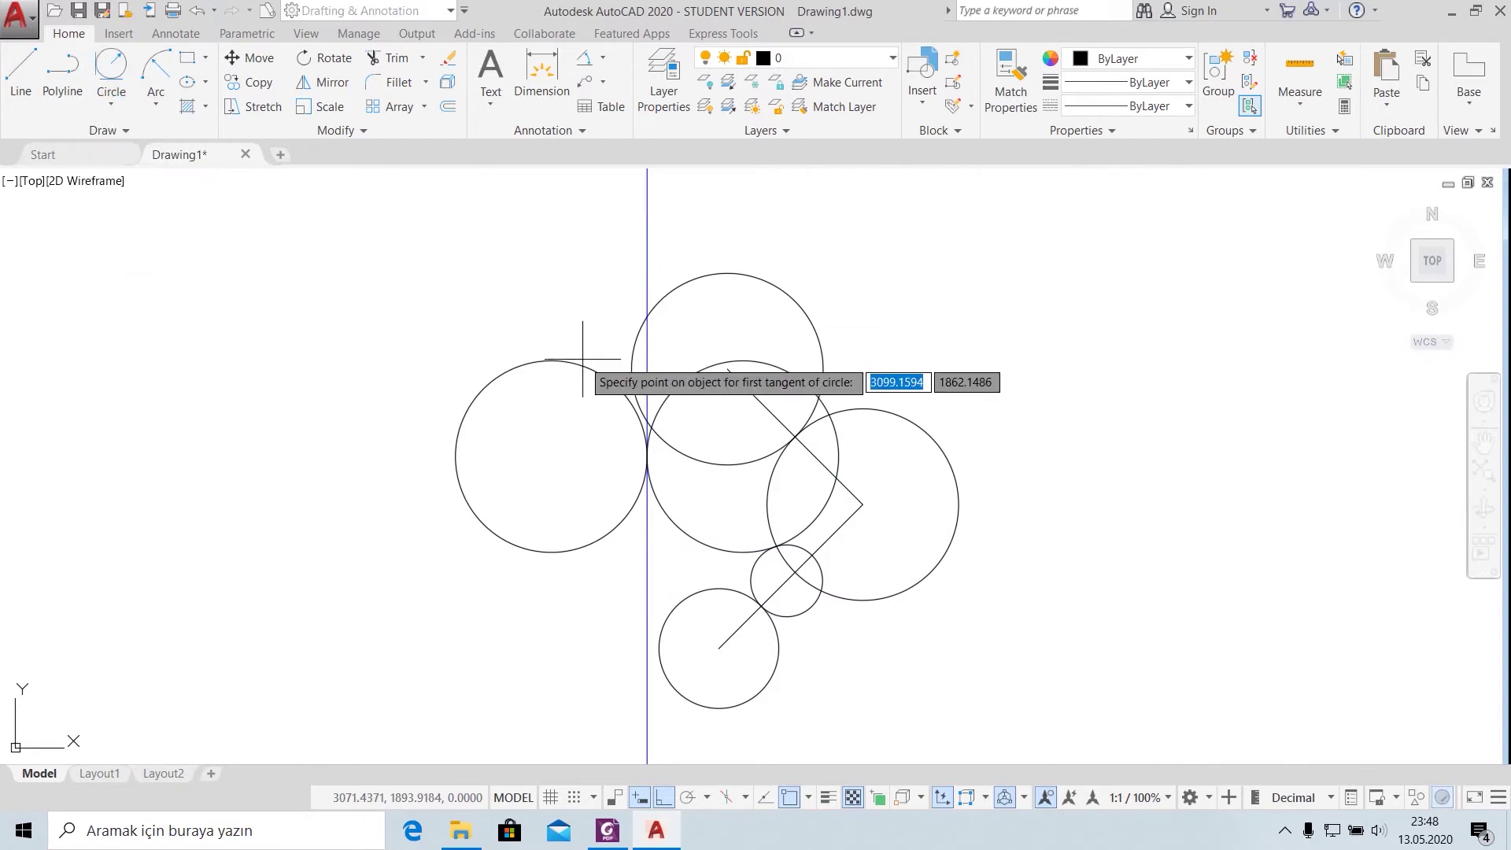
left_click(691, 372)
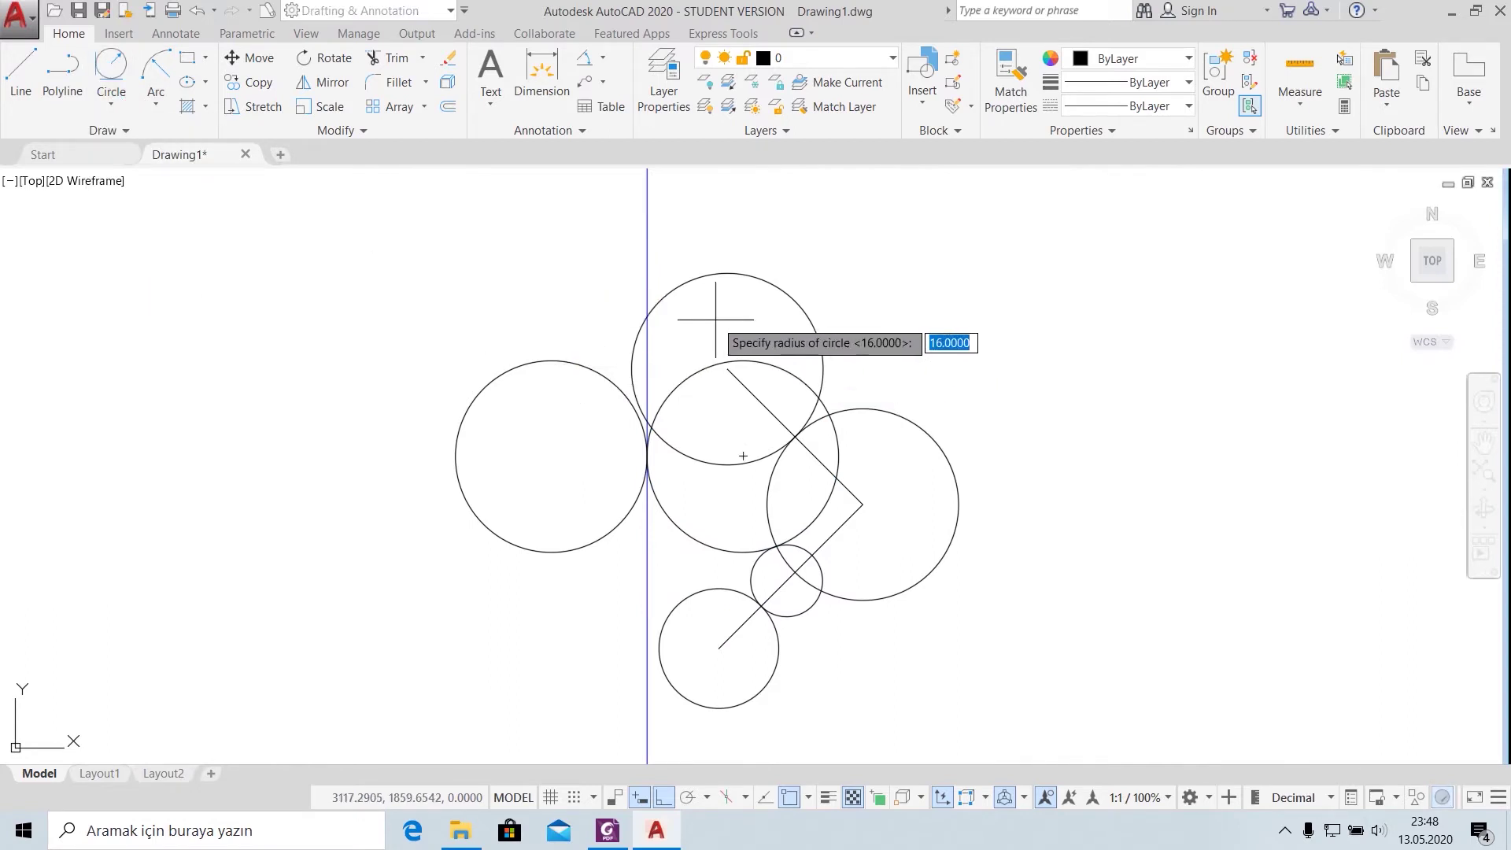
type("26")
key("Return")
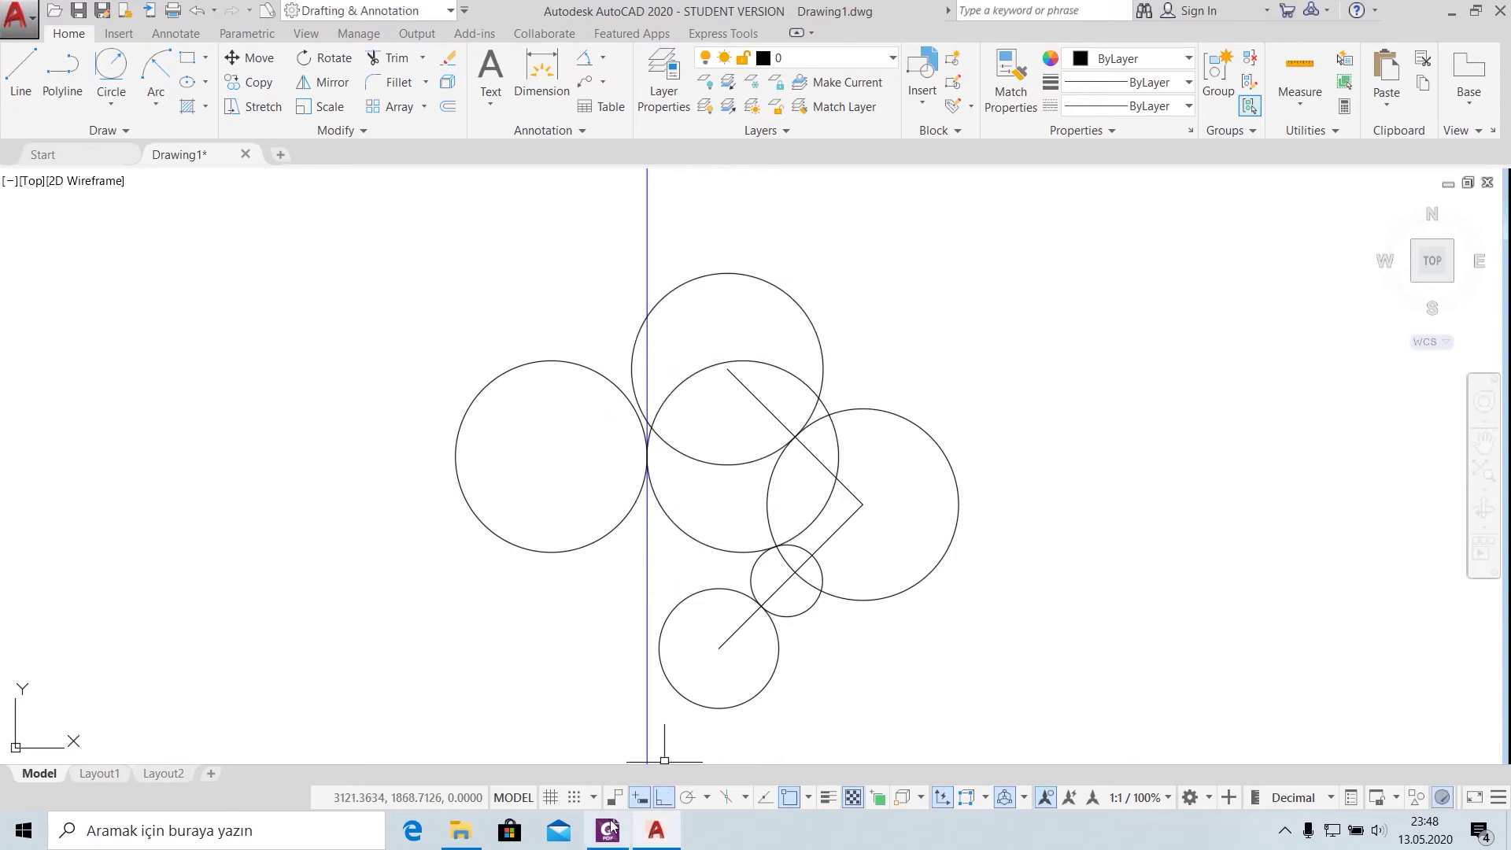
left_click(612, 827)
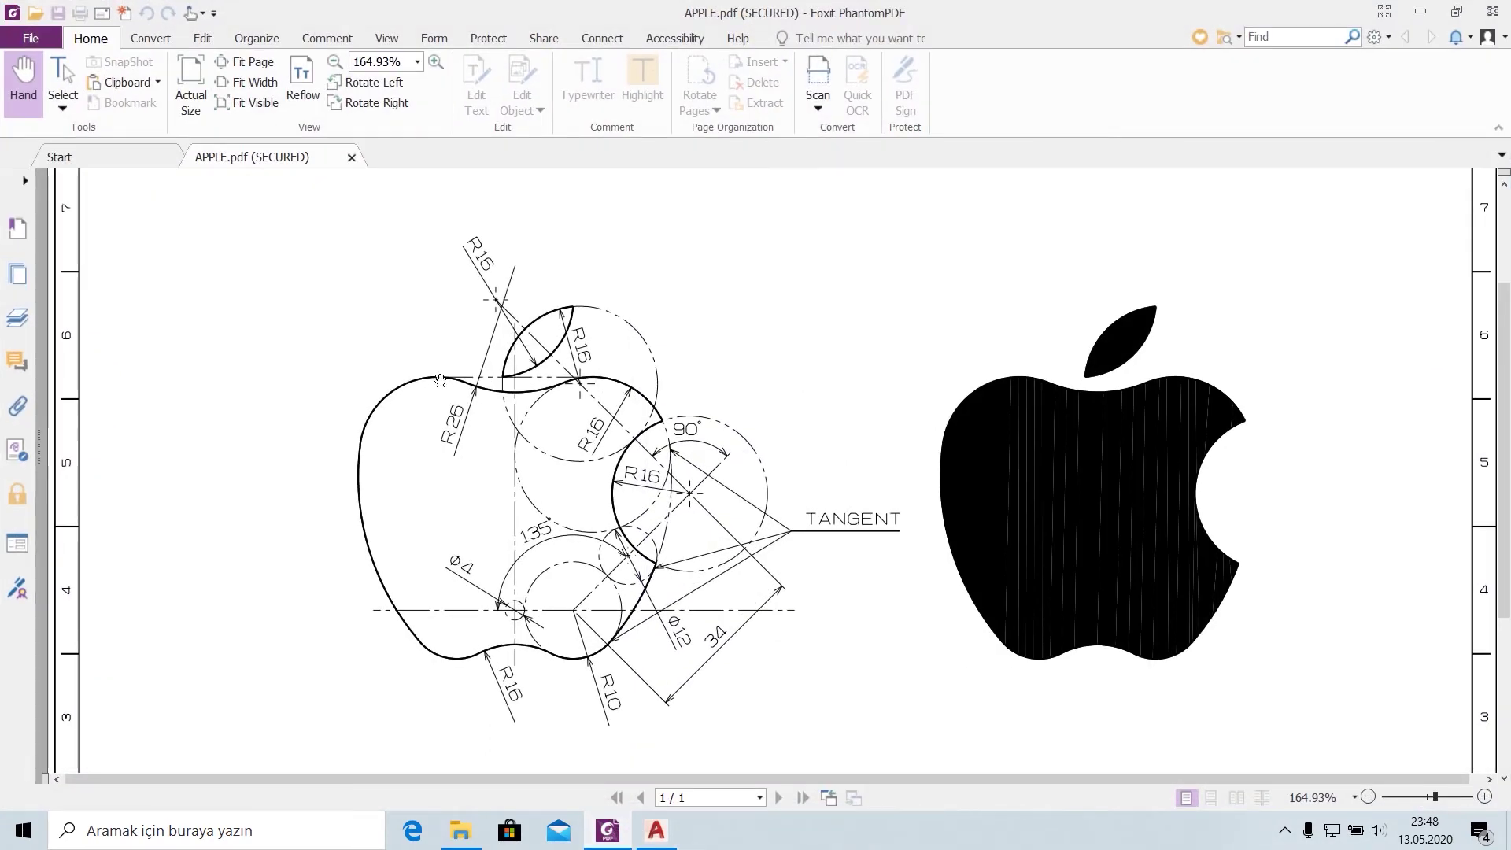
Step: Draw a horizontal line from the left circle's top across to the top circle
left_click(655, 830)
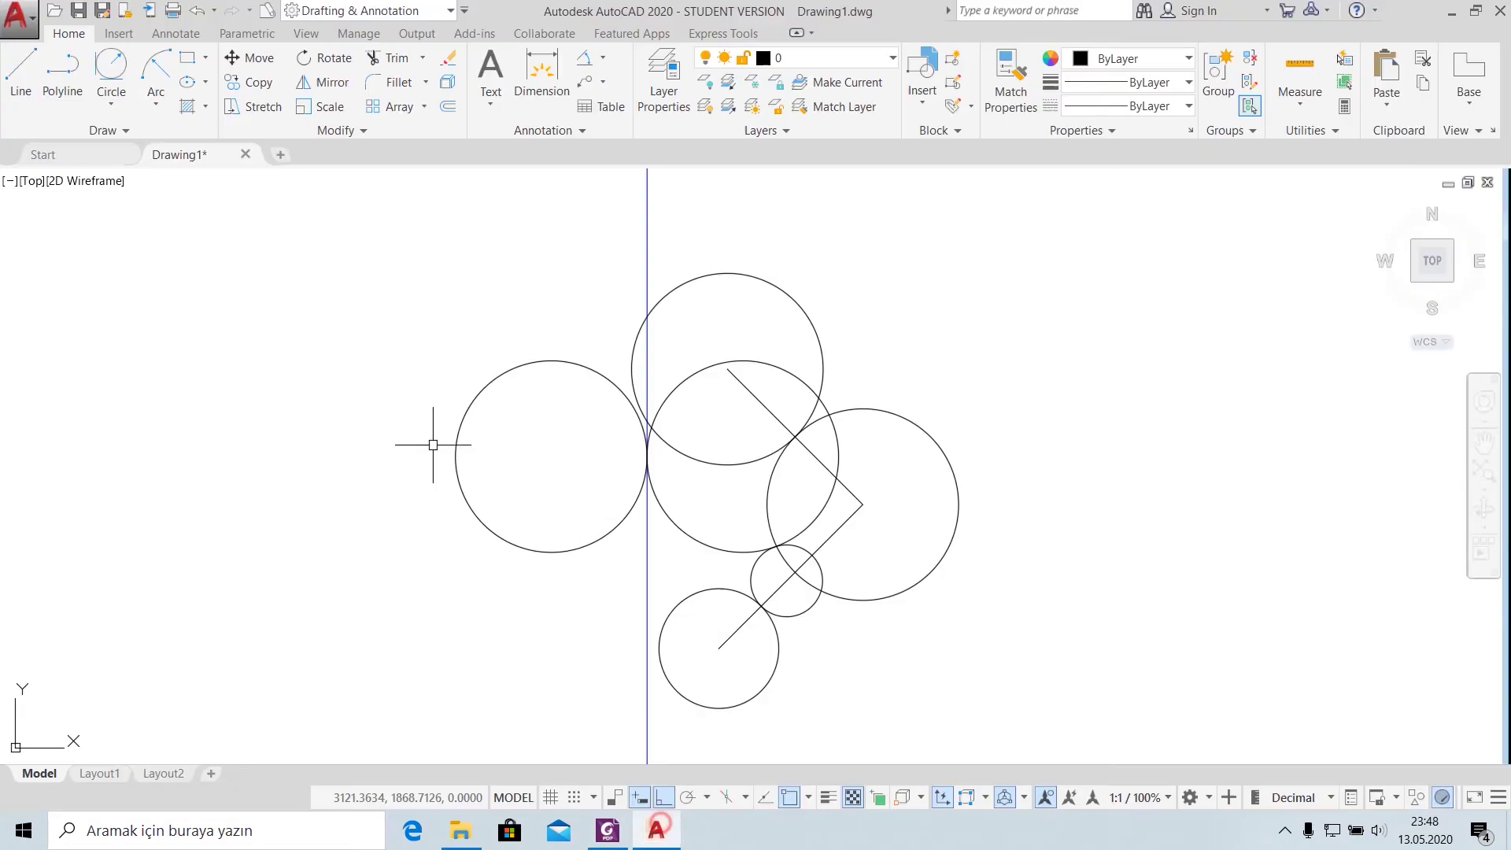
left_click(21, 70)
left_click(551, 360)
left_click(743, 352)
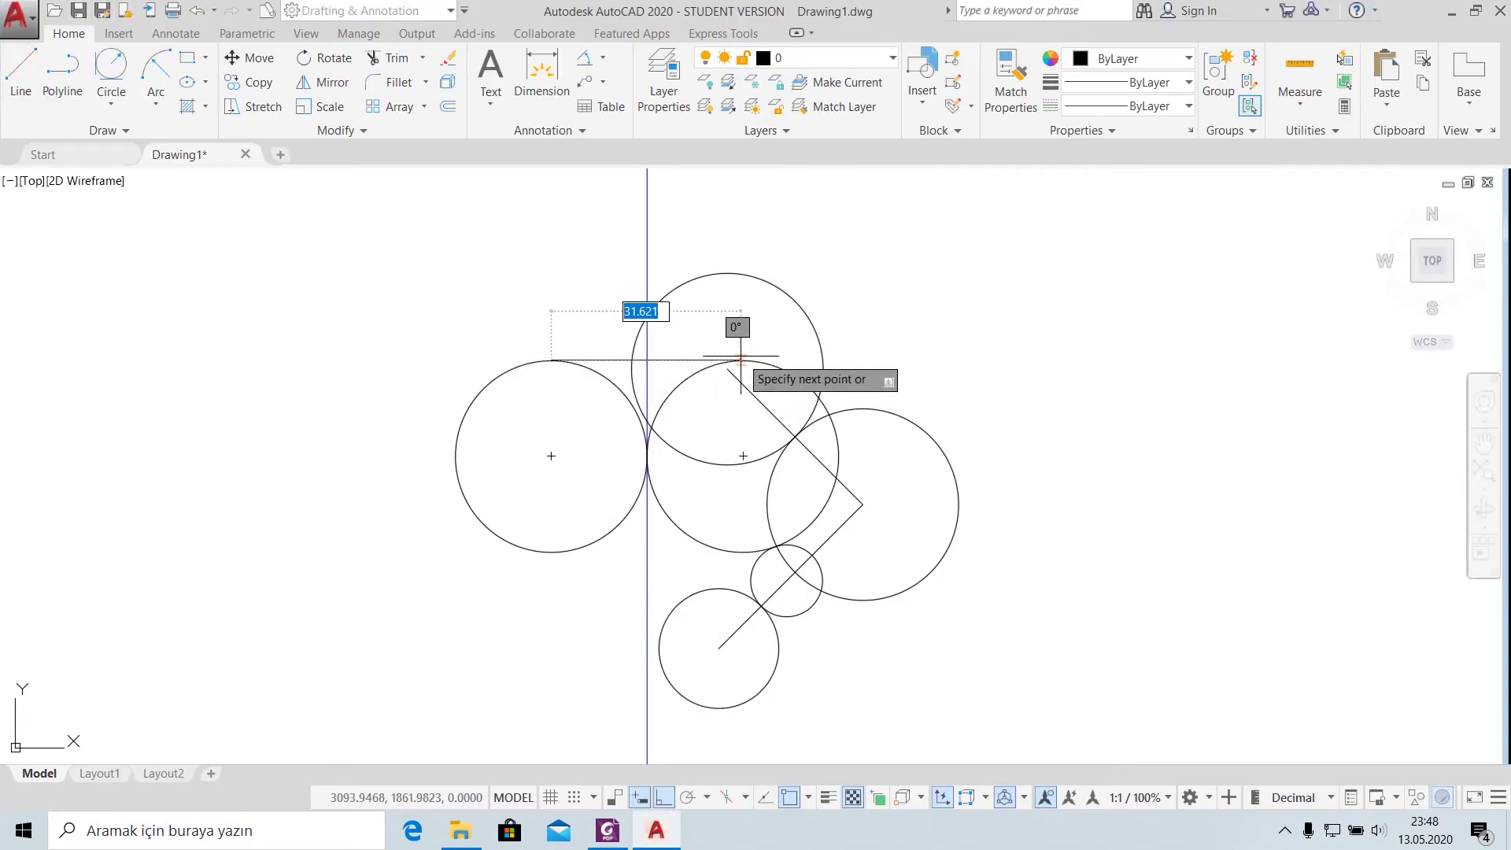
right_click(748, 325)
left_click(787, 332)
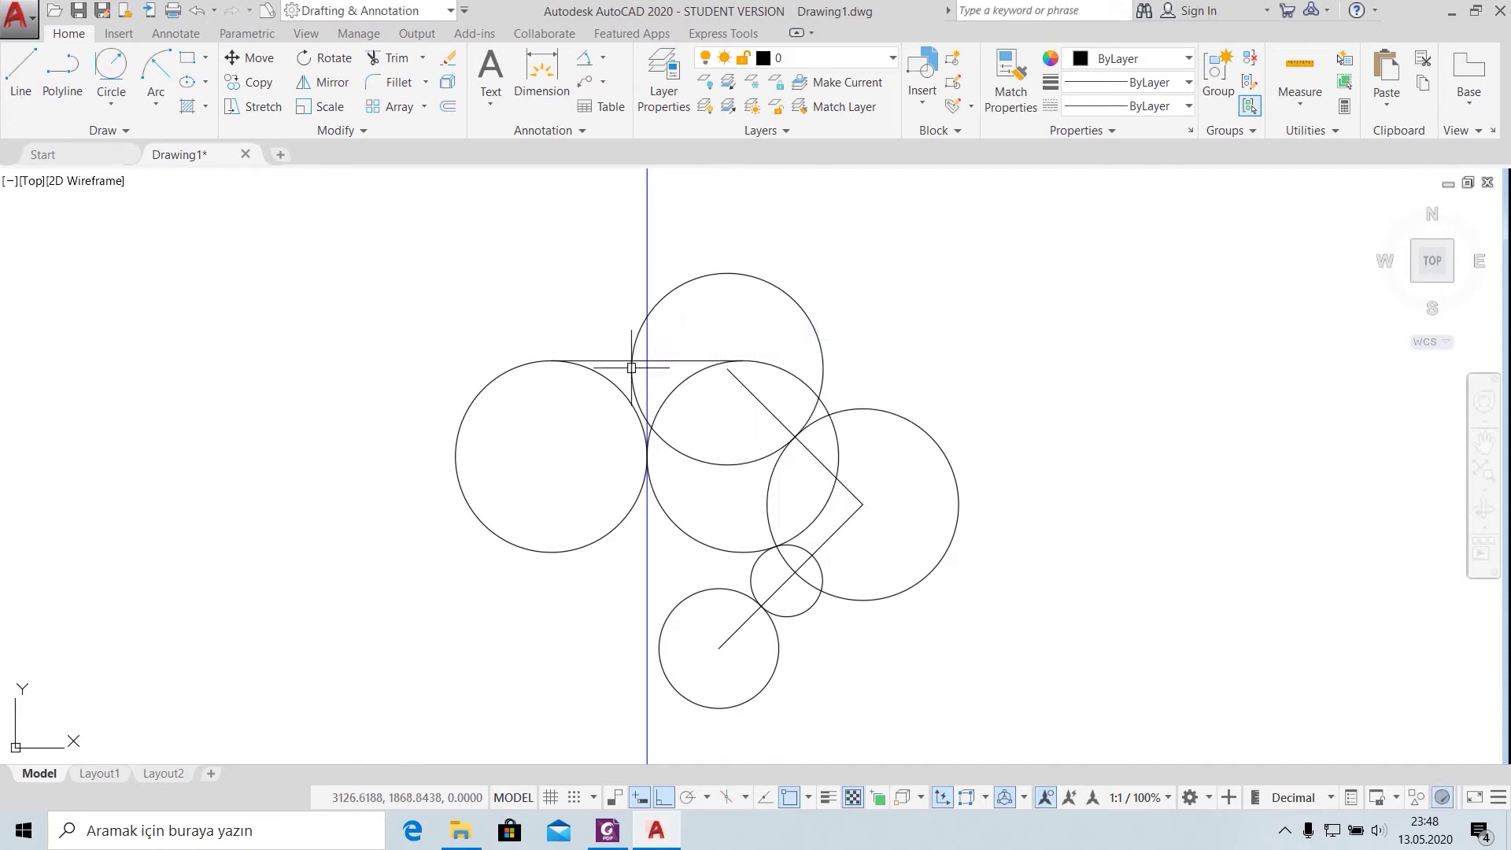
left_click(625, 838)
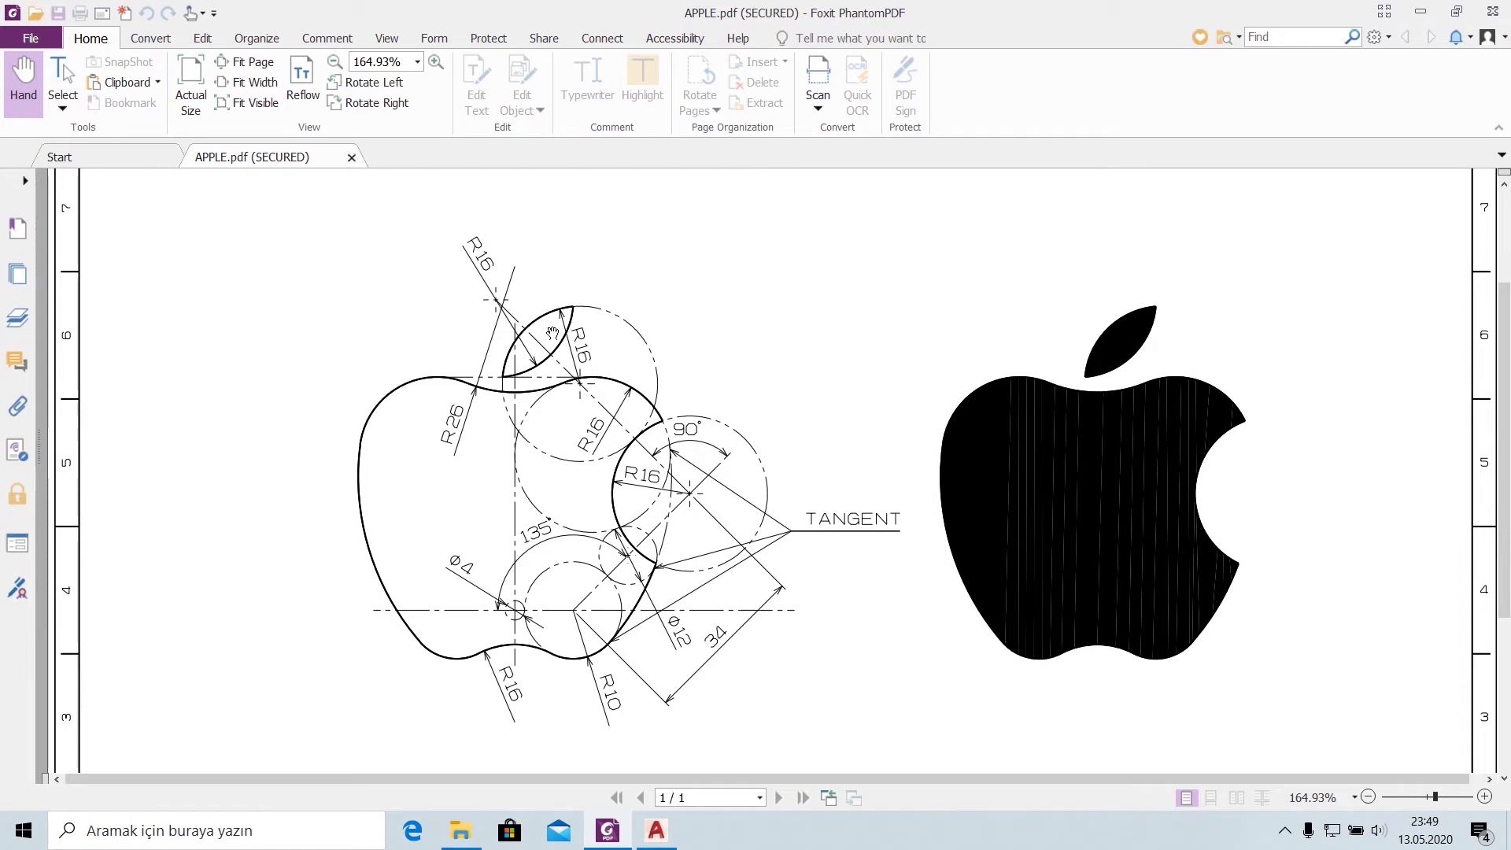
left_click(656, 830)
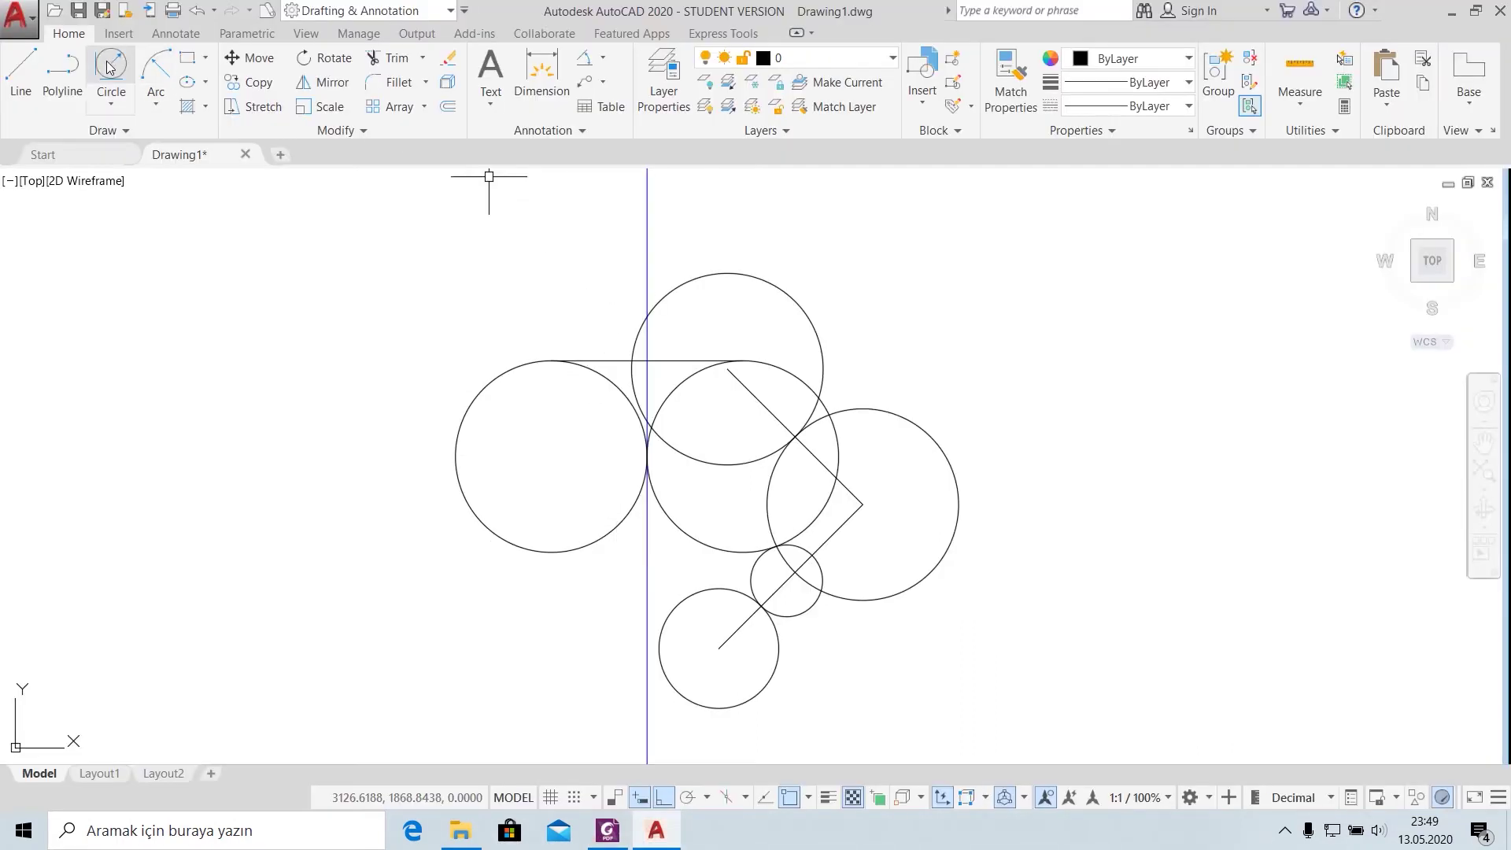
Step: Draw a 45° construction line from the horizontal line's left end
left_click(20, 69)
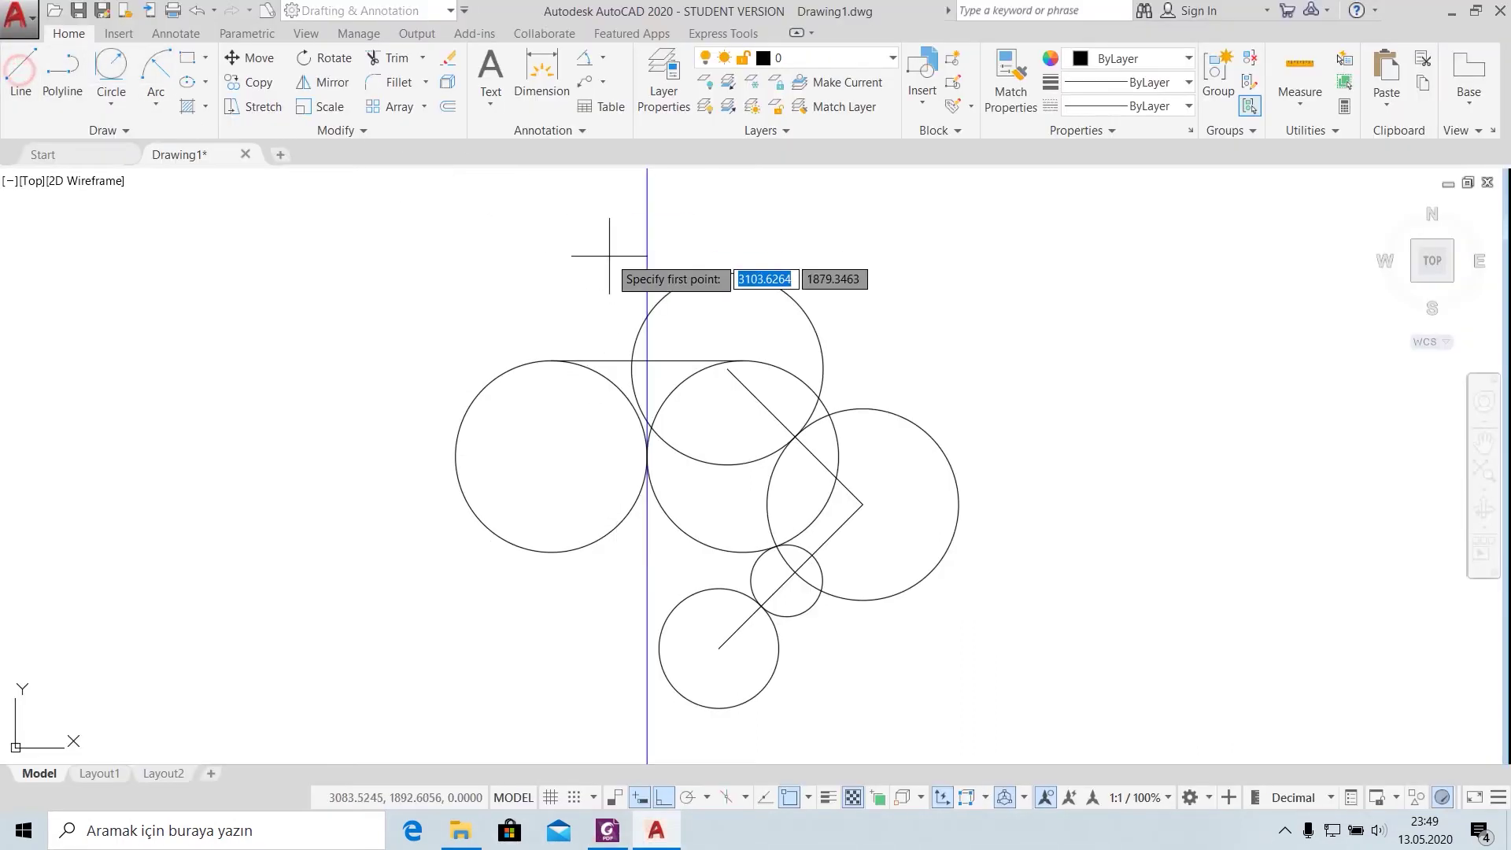
left_click(634, 360)
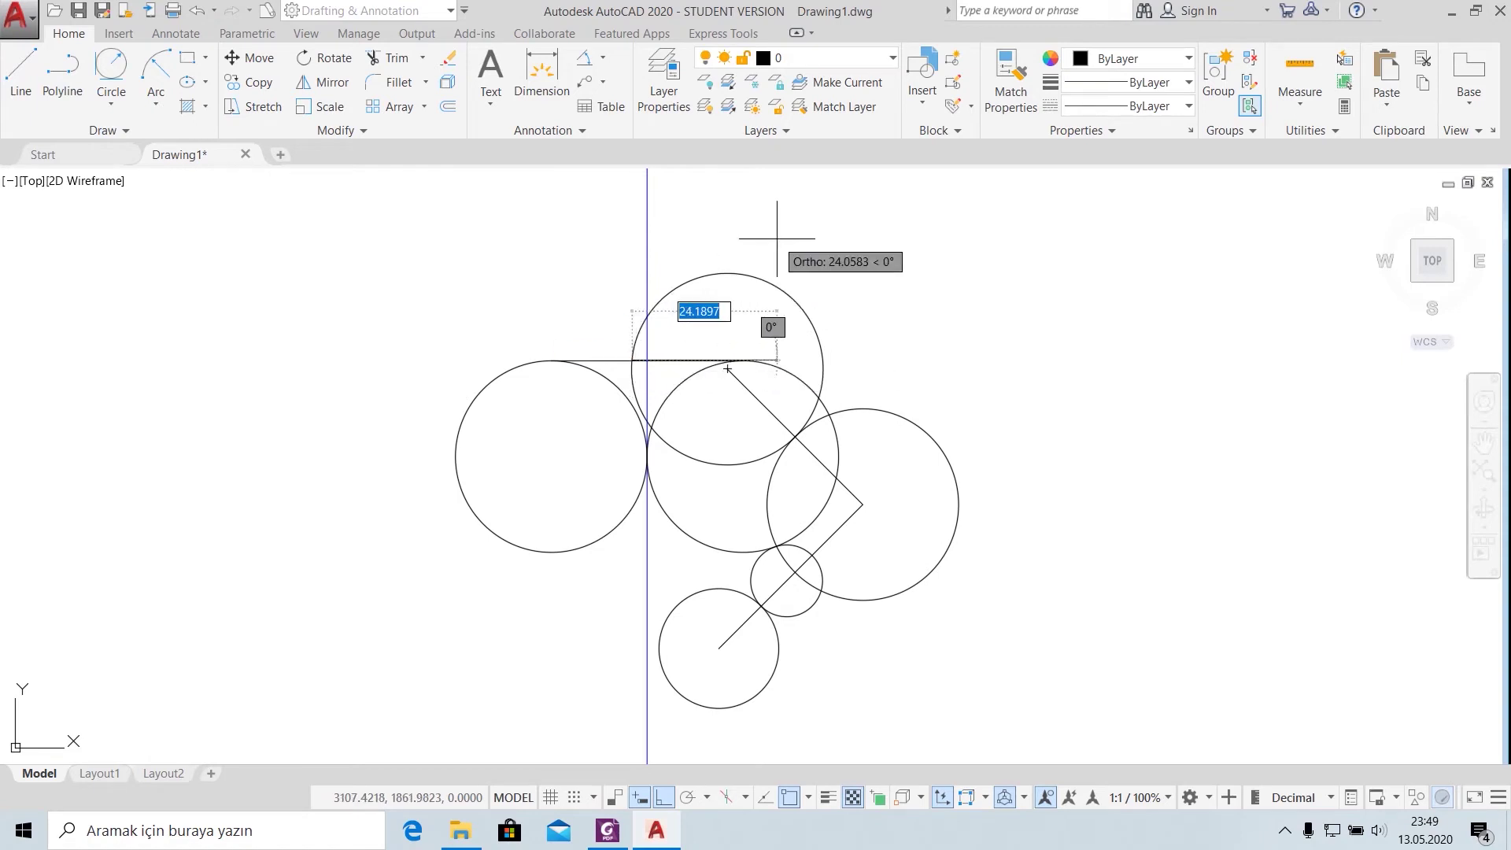
key("F8")
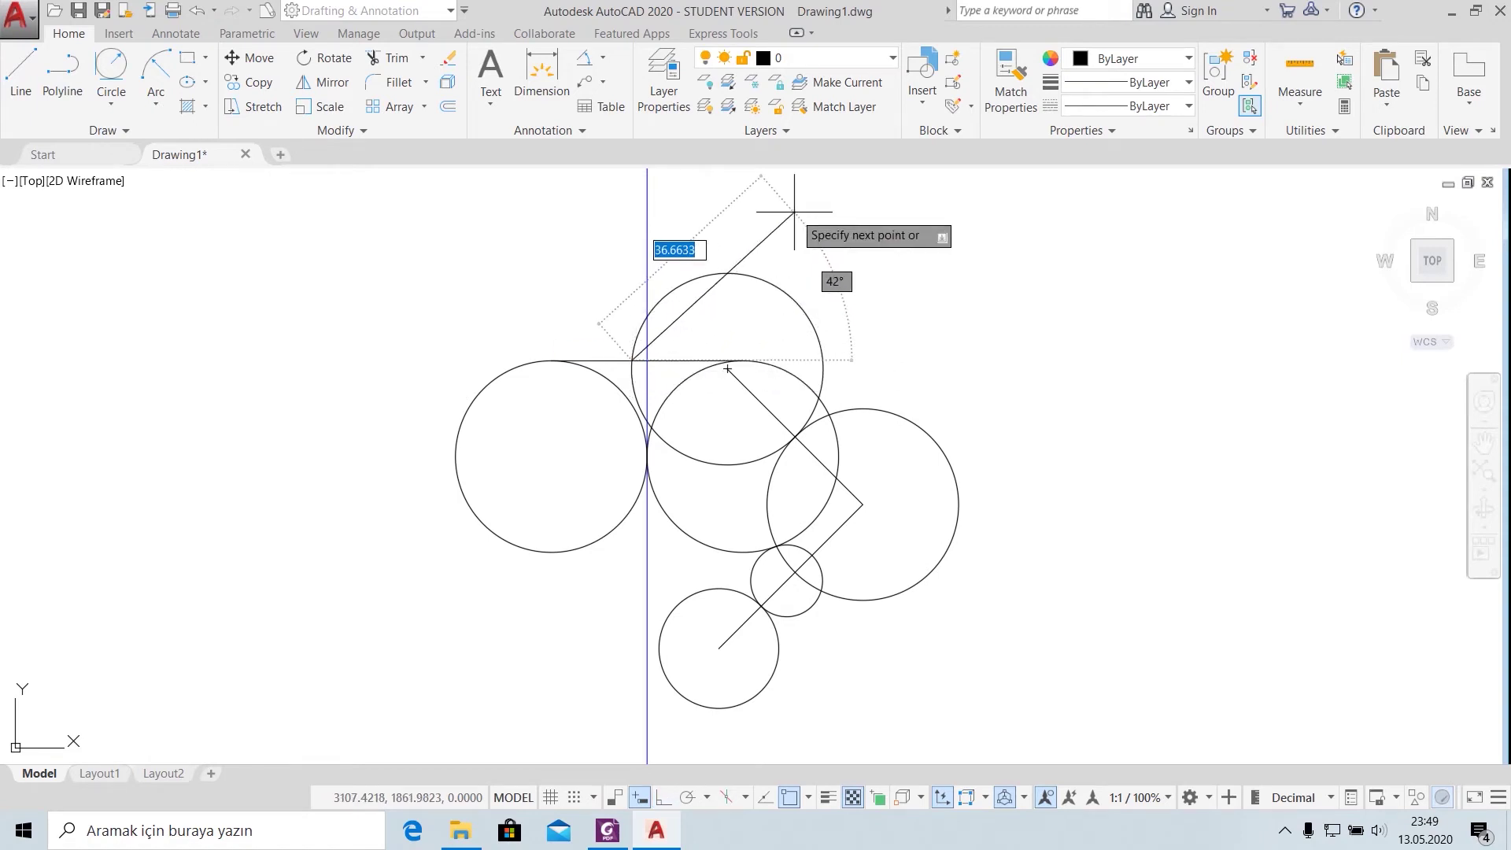
key("Tab")
type("45")
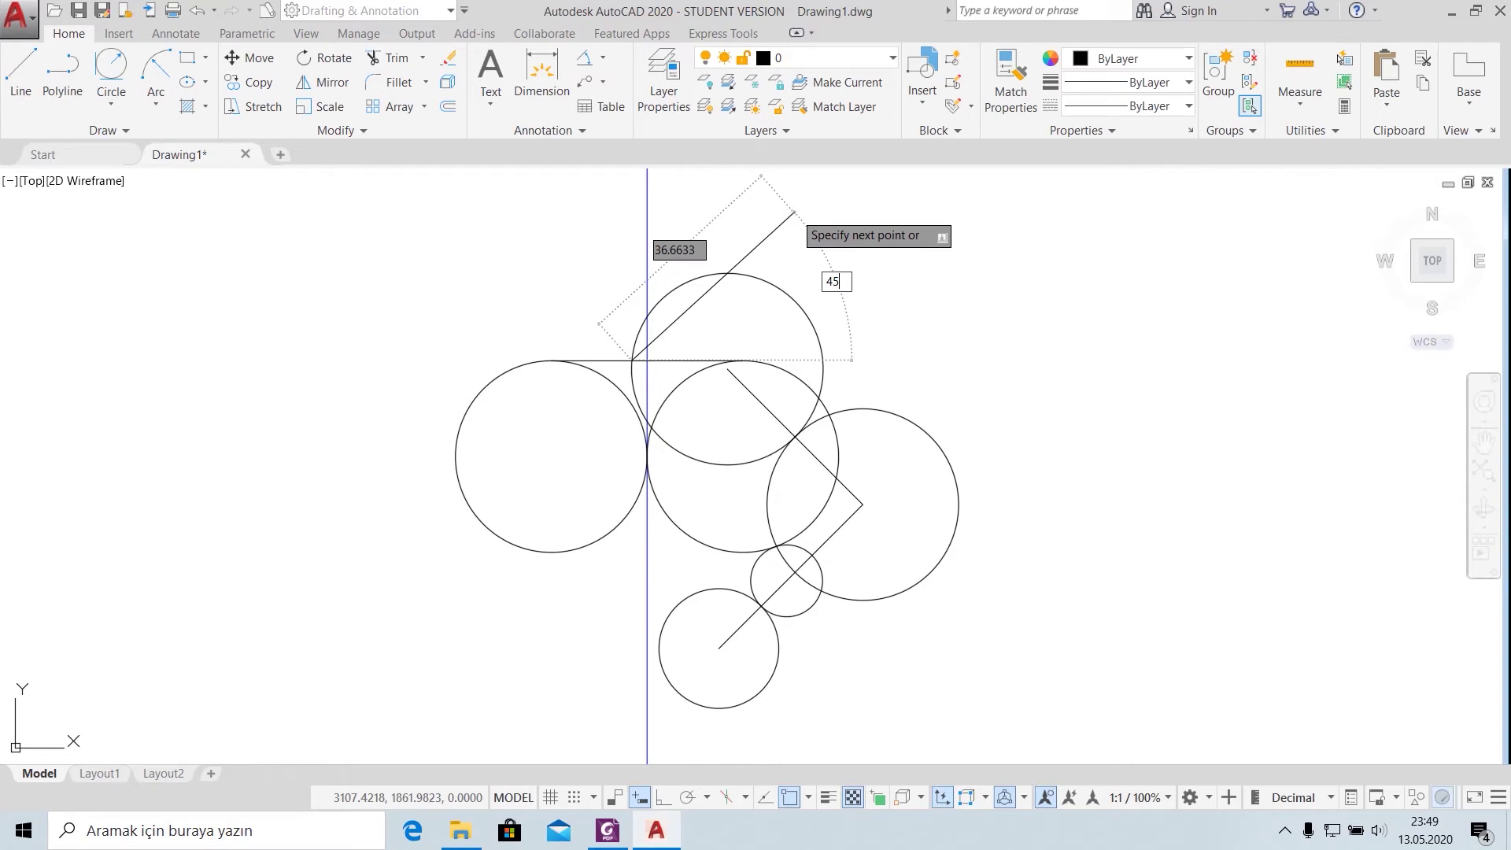
key("Return")
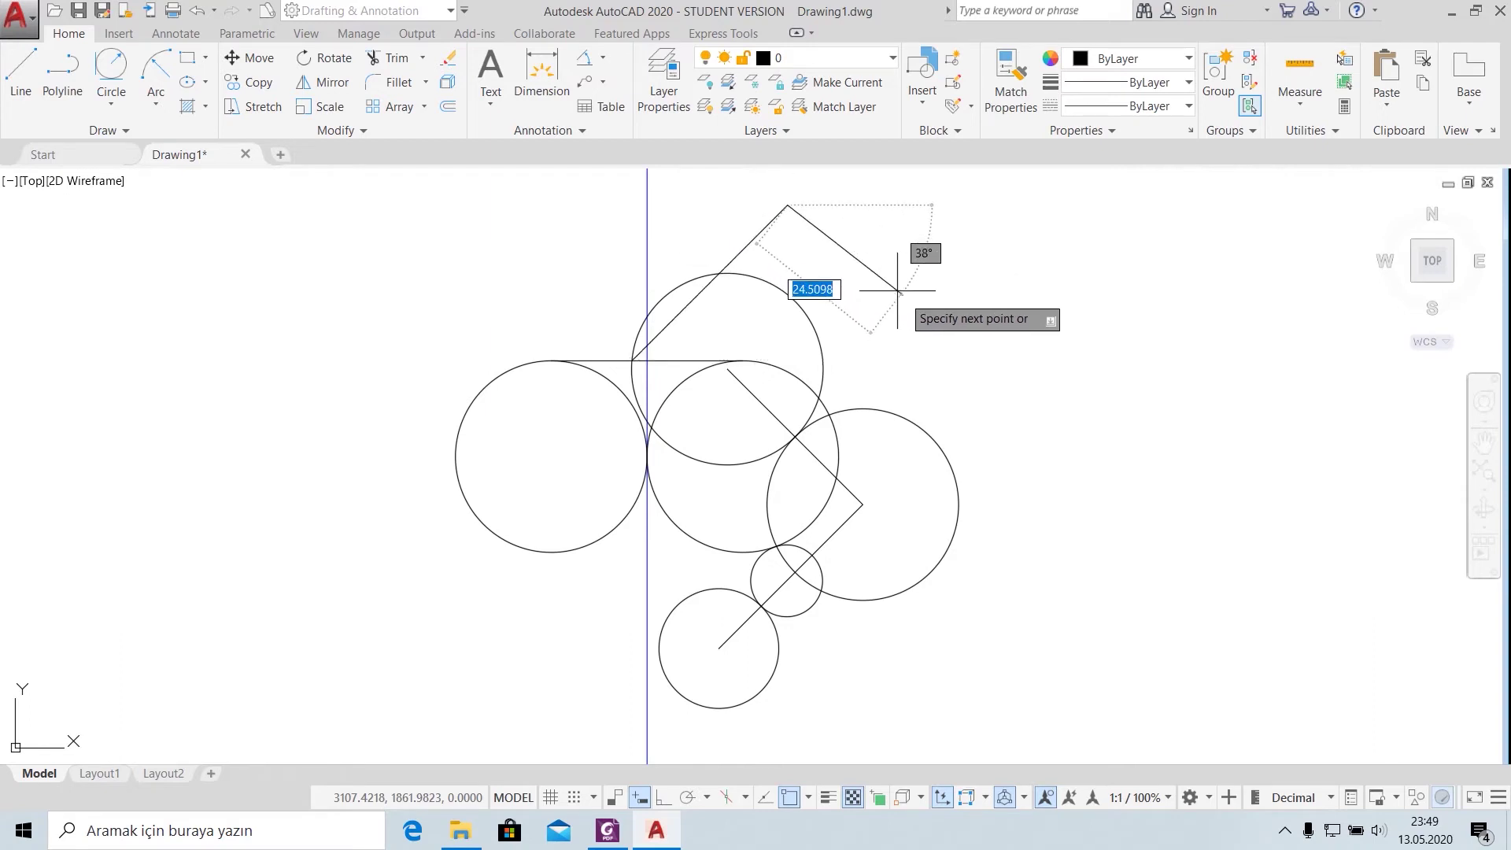
right_click(883, 256)
left_click(934, 257)
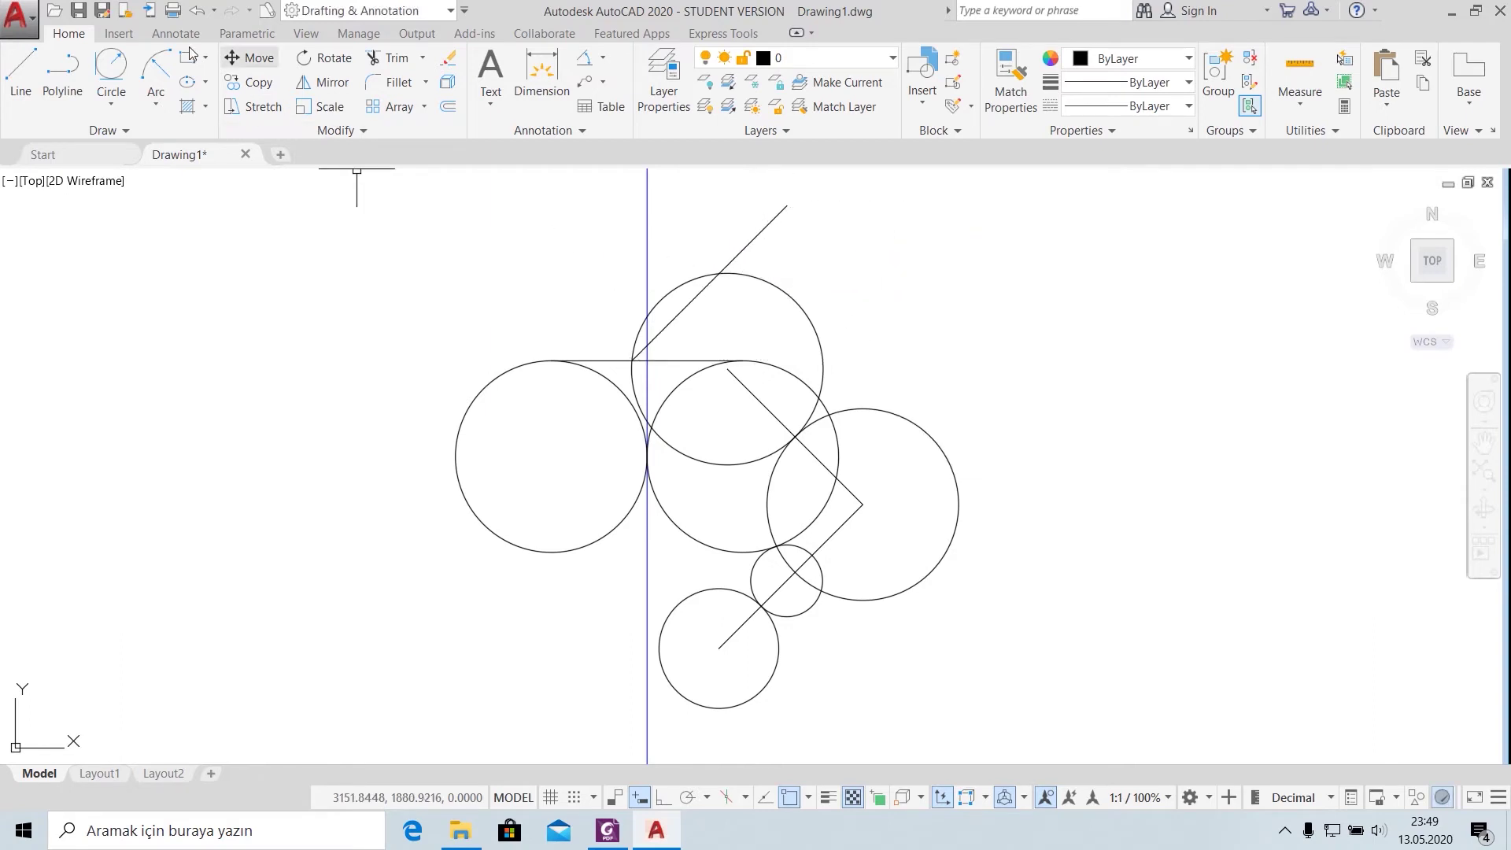
Step: Draw a Start-End-Radius arc of R16 for the leaf, then delete the construction line
left_click(156, 95)
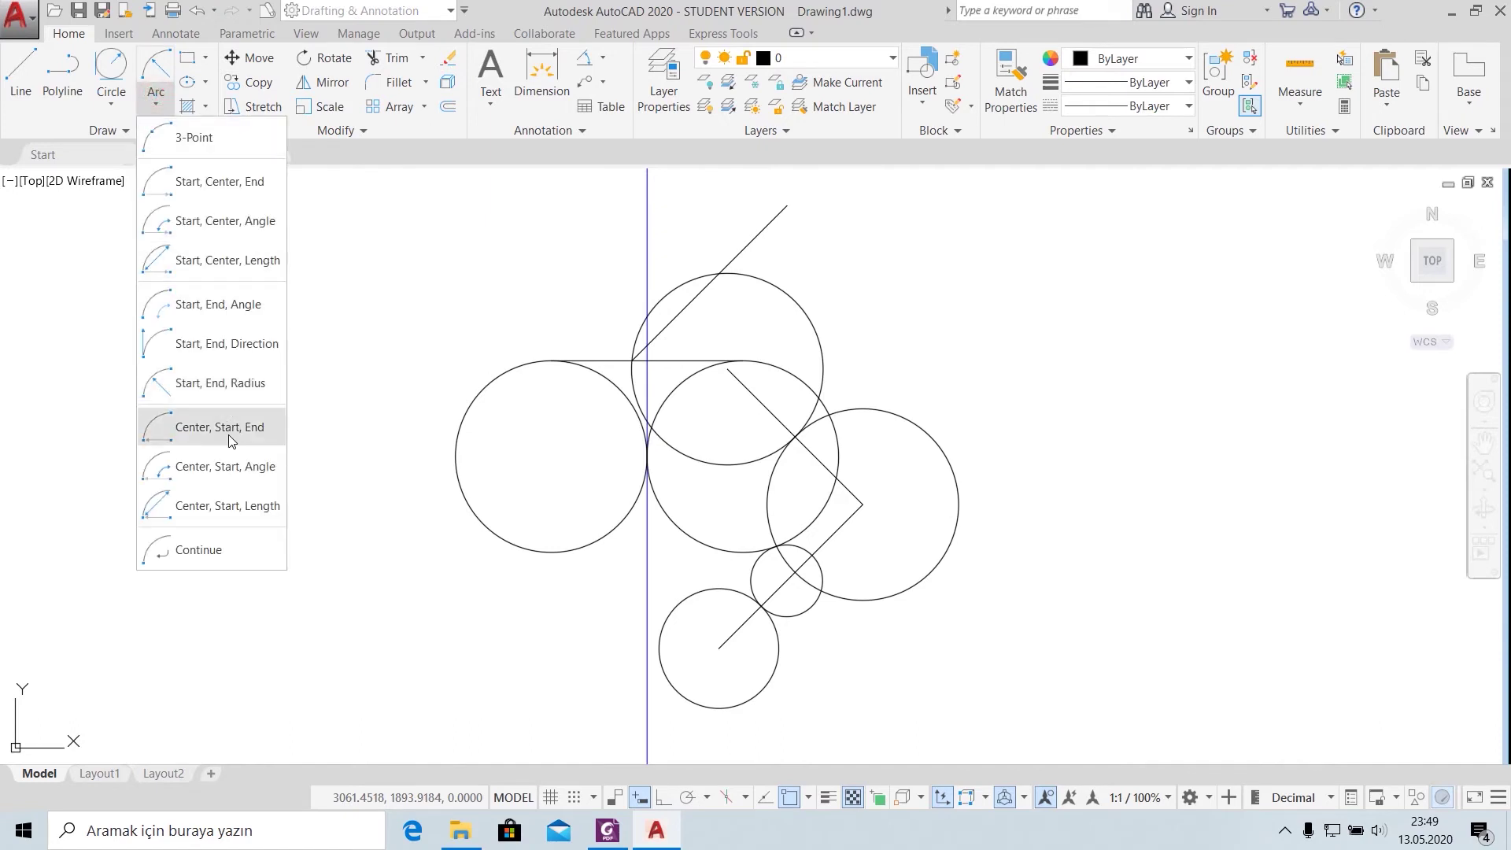
left_click(236, 389)
scroll(670, 330, "up", 2)
left_click(608, 378)
left_click(747, 240)
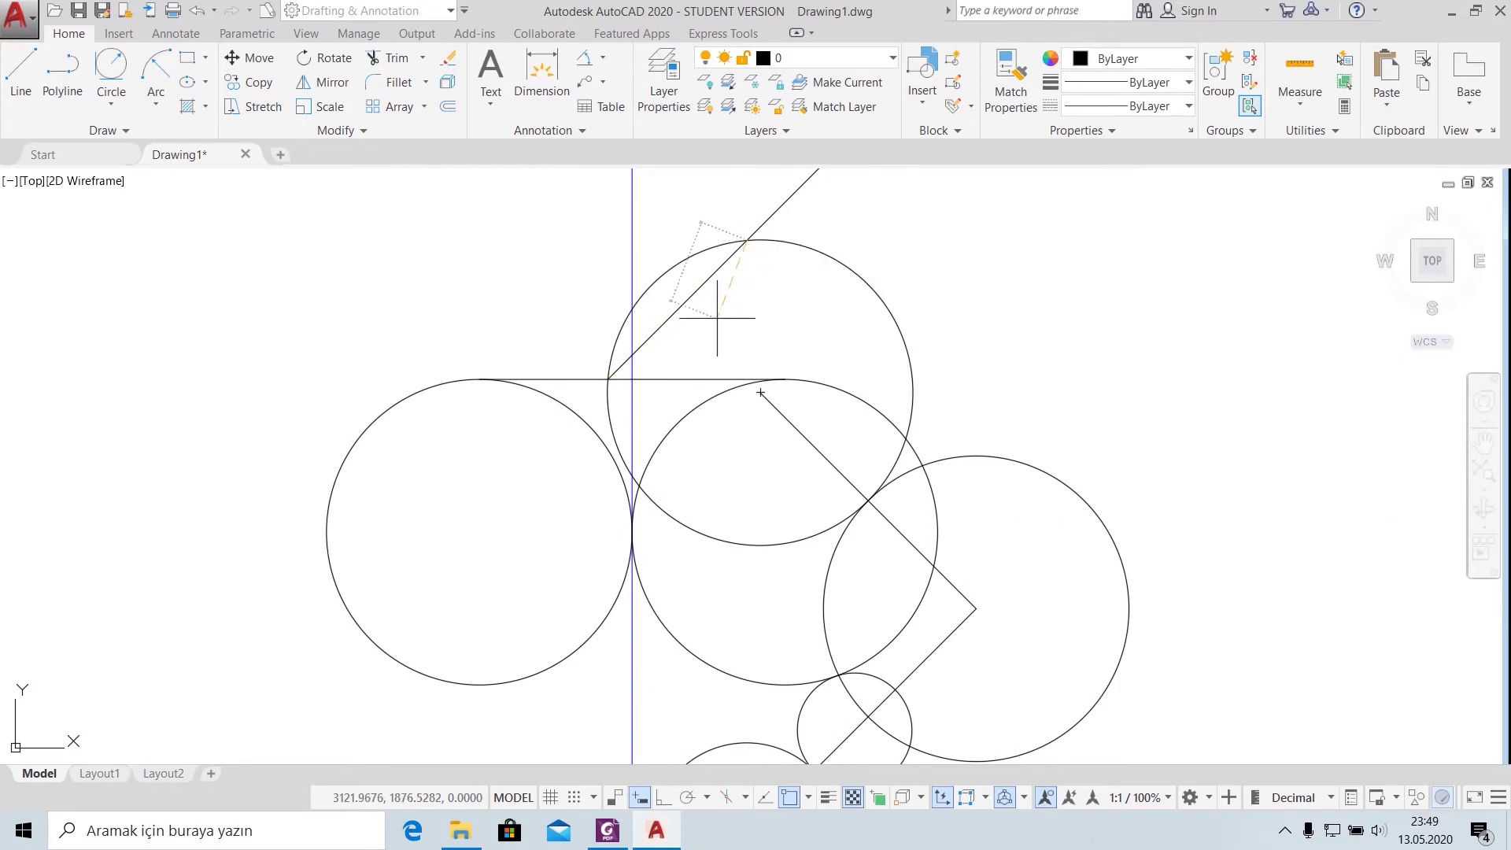
type("16")
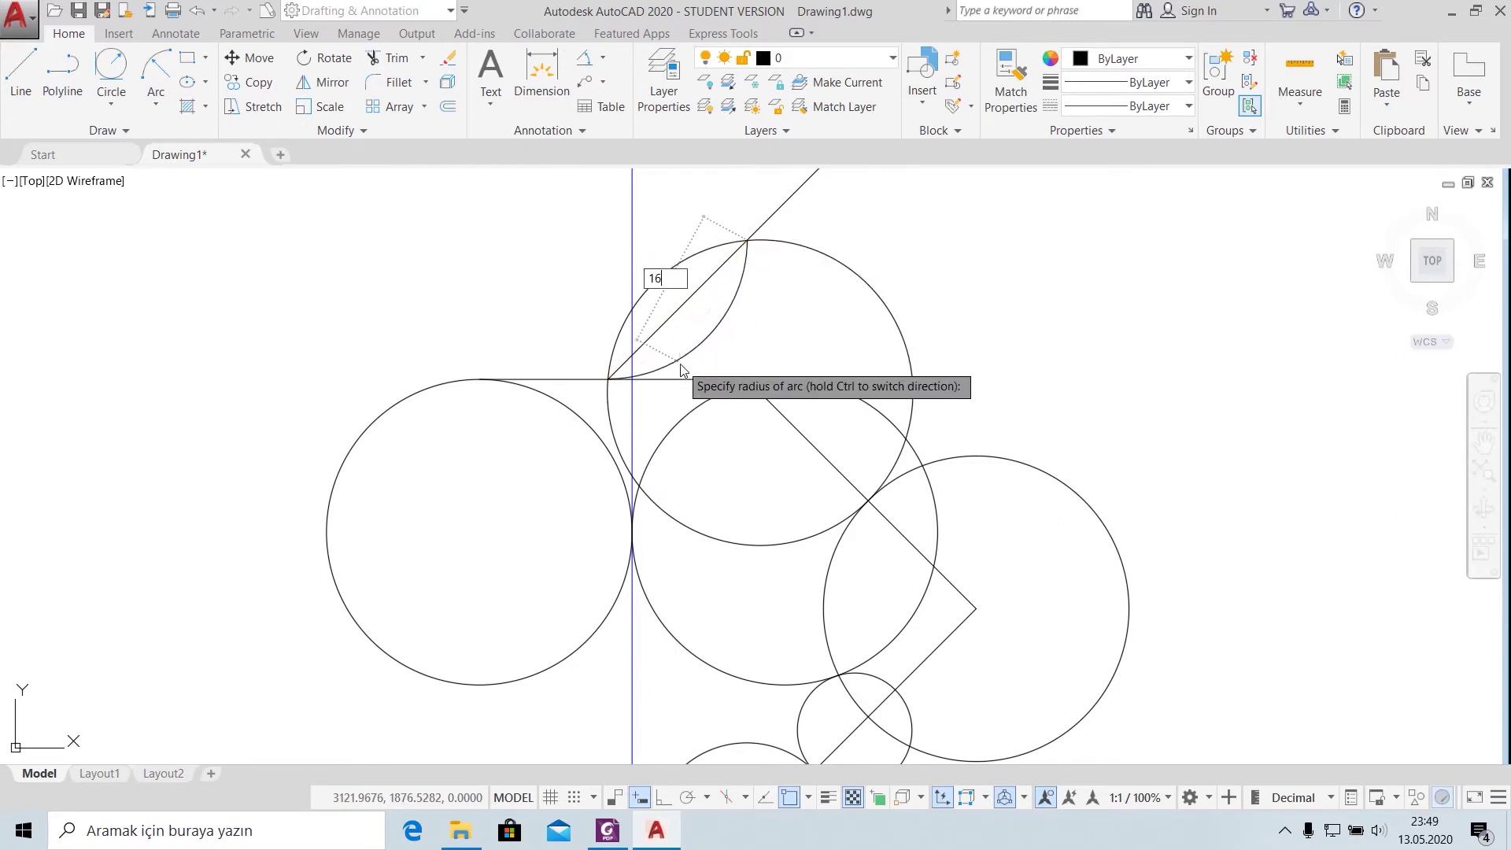
key("Return")
right_click(810, 314)
key("Escape")
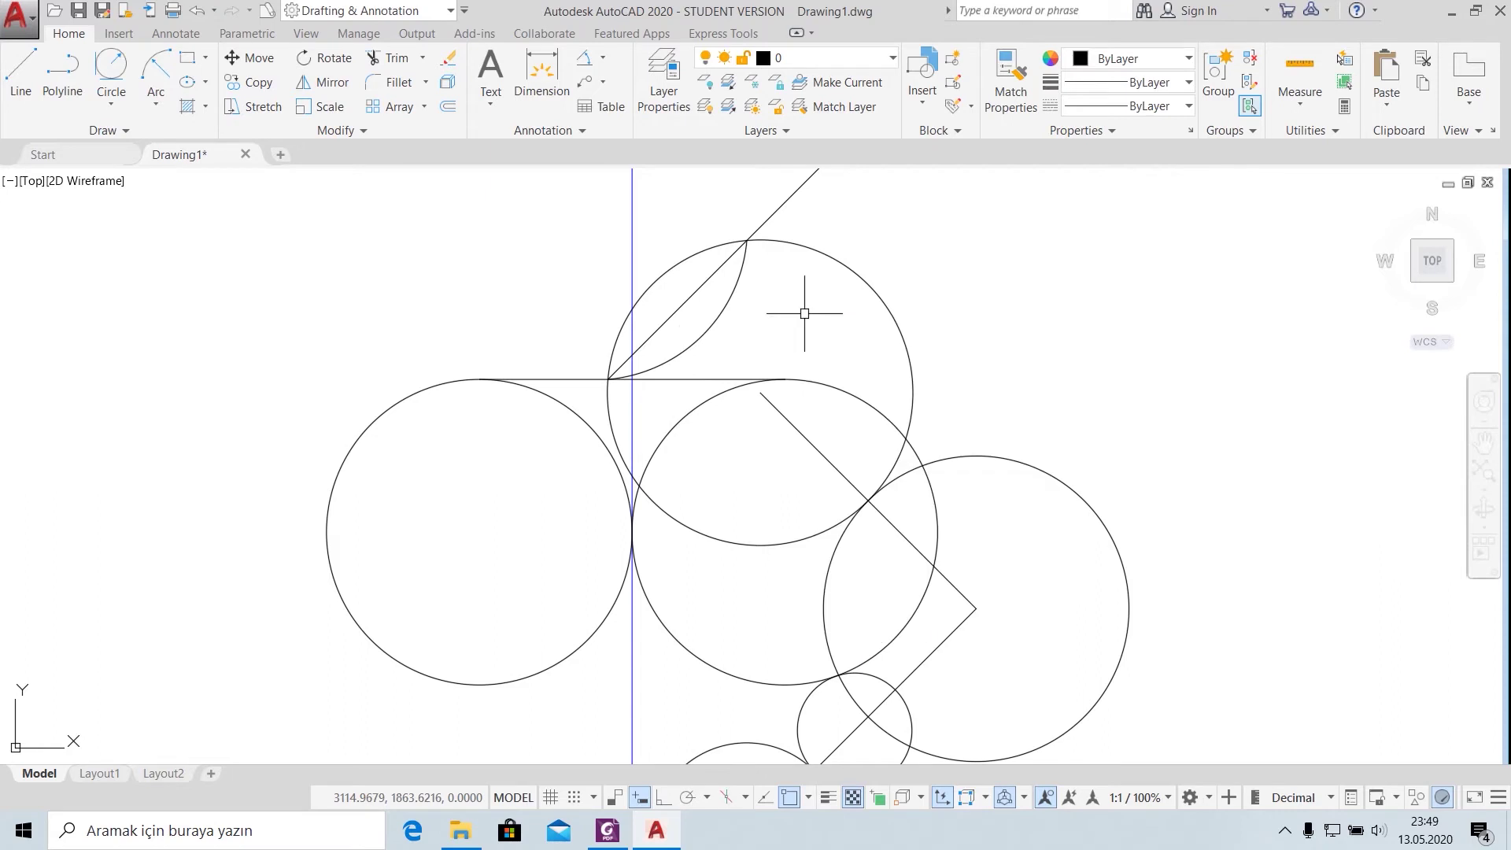
left_click(786, 204)
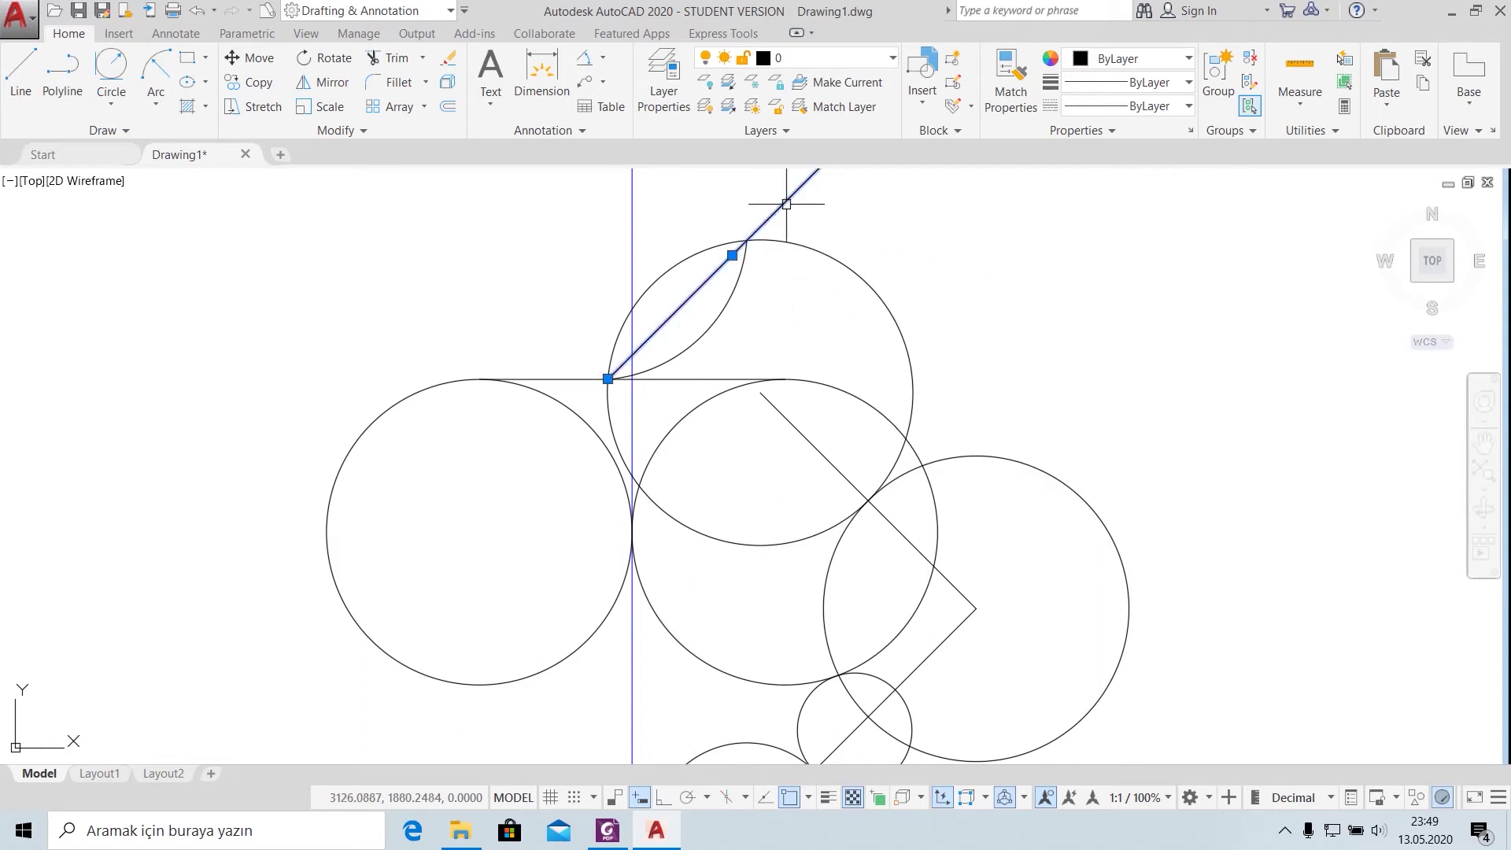
key("Delete")
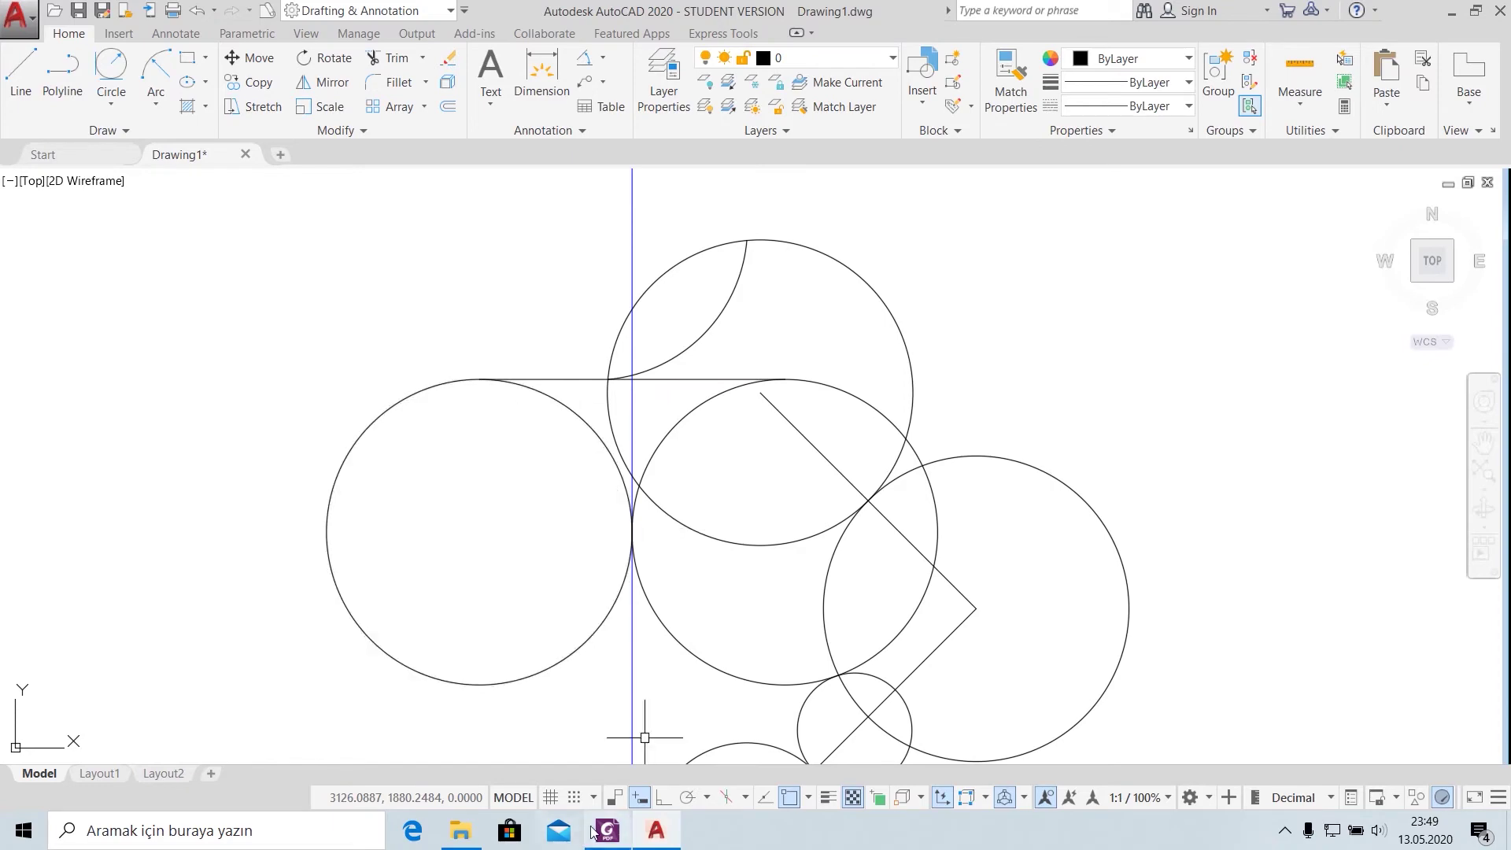
Step: Check the R26 arc in APPLE.pdf, then start a Tan, Tan, Radius circle on the left and upper circles
left_click(607, 830)
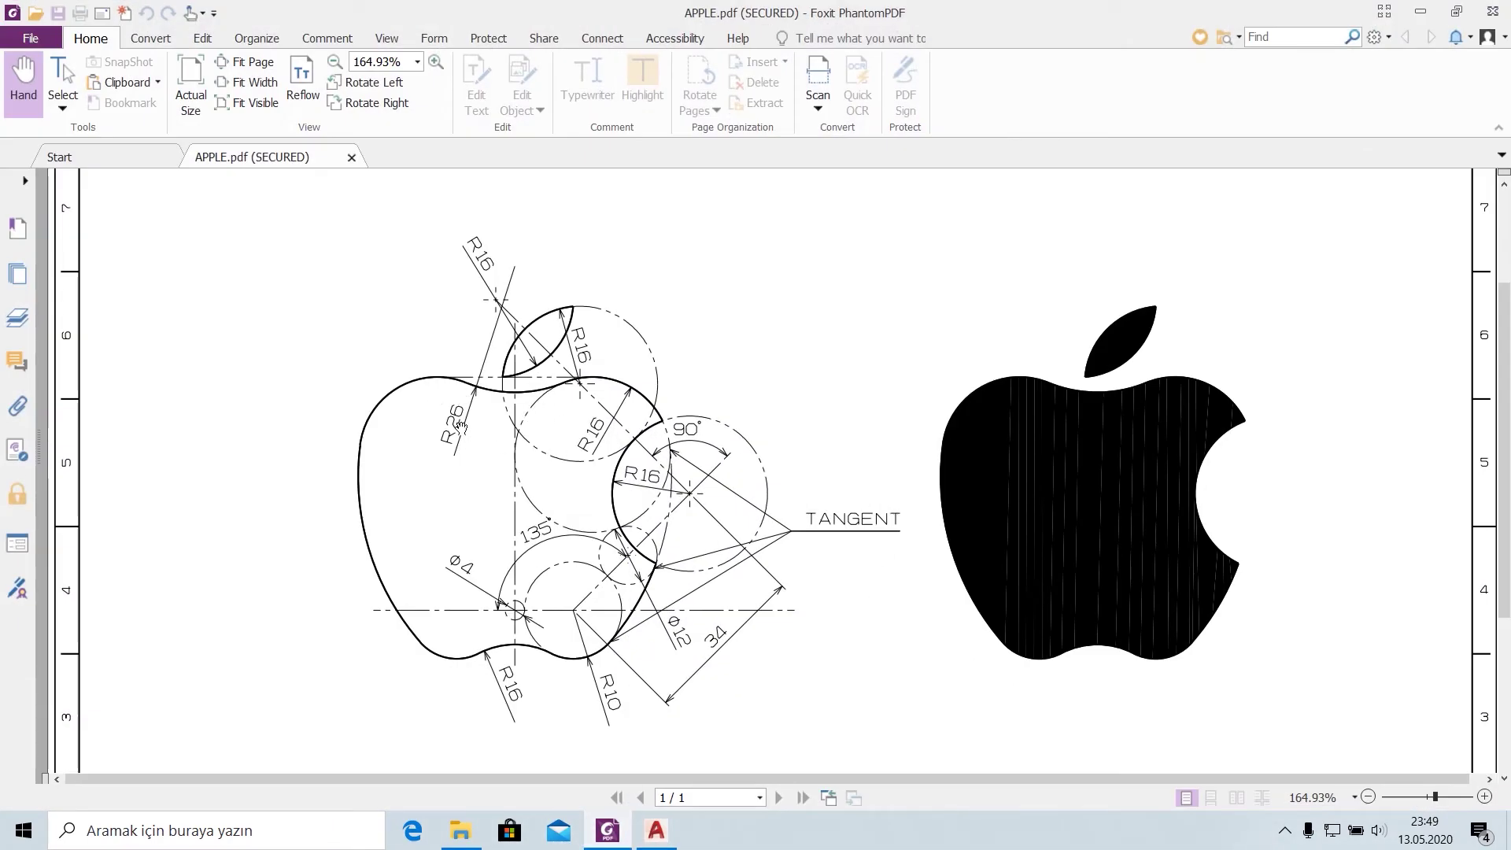
left_click(656, 831)
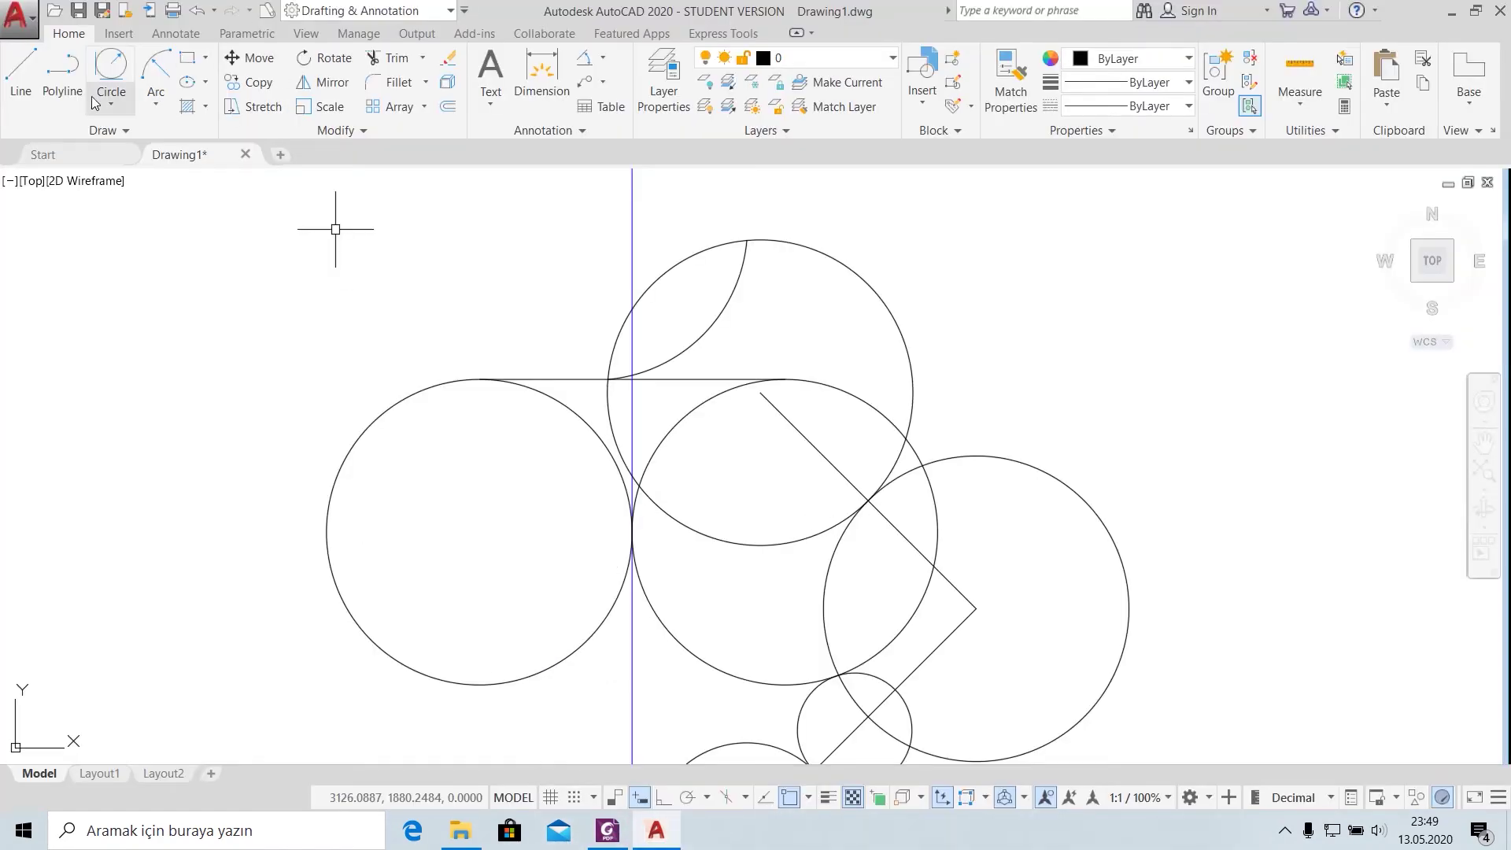
left_click(116, 108)
left_click(154, 303)
left_click(566, 397)
left_click(700, 387)
Step: Finish the tangent circle with radius 26
type("2")
key("Return")
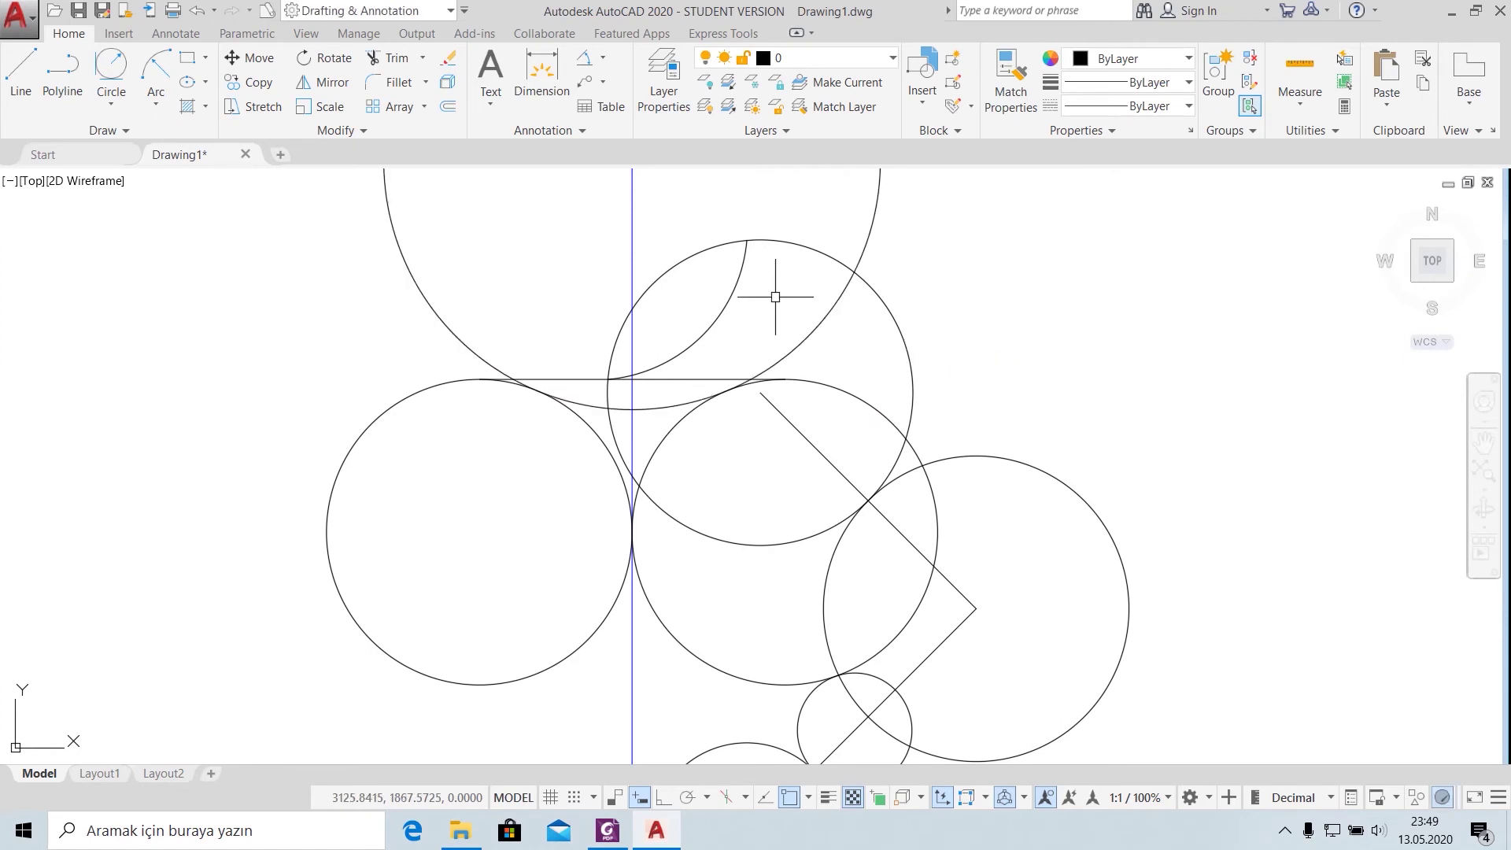
scroll(809, 379, "down", 2)
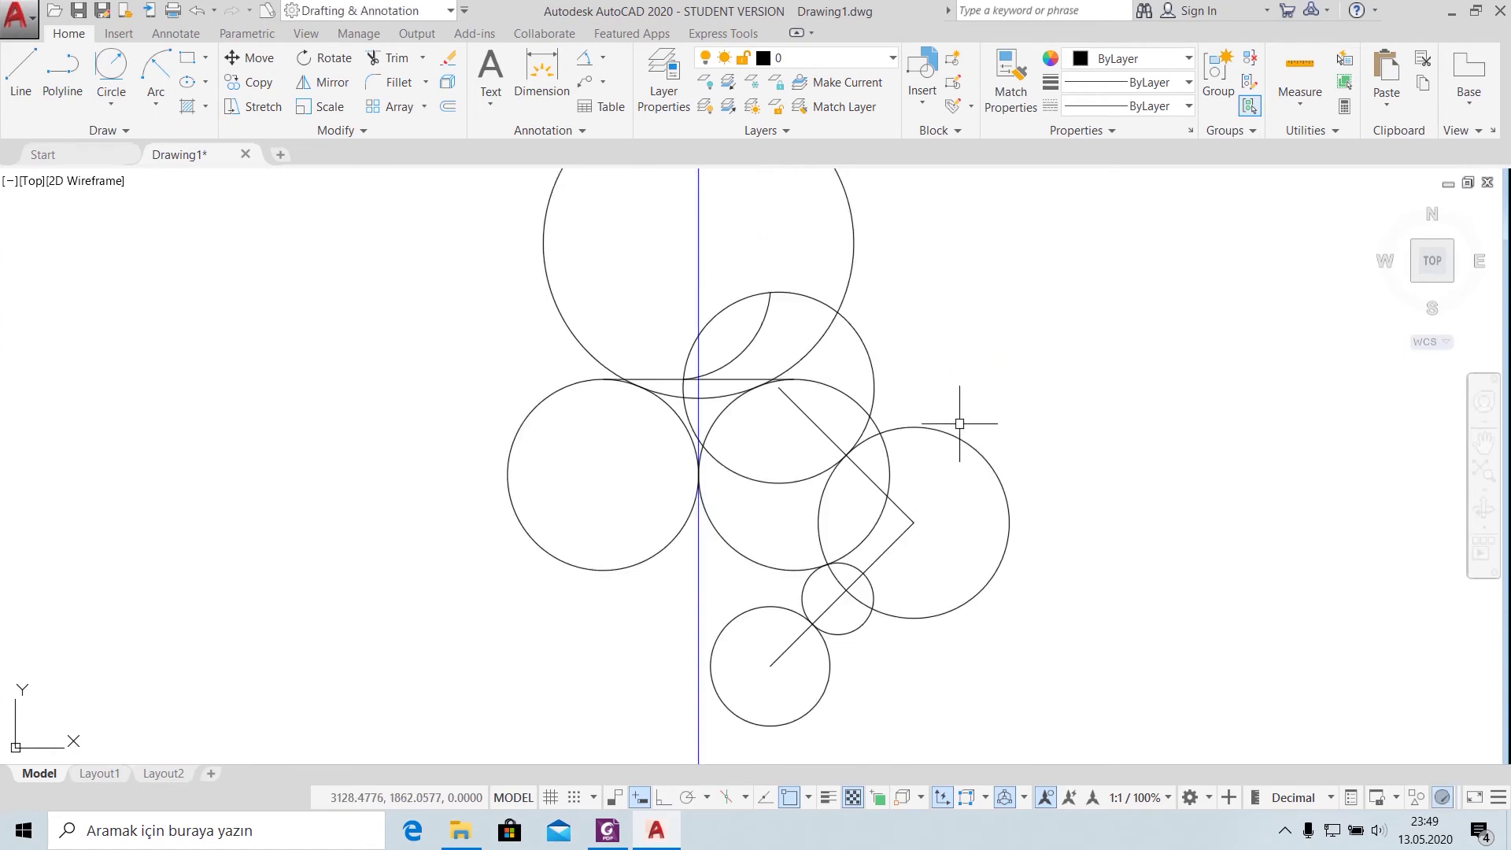
Step: Delete the upper and lower diagonal construction lines and bring up the APPLE.pdf reference
left_click(869, 481)
key("Delete")
left_click(895, 540)
key("Delete")
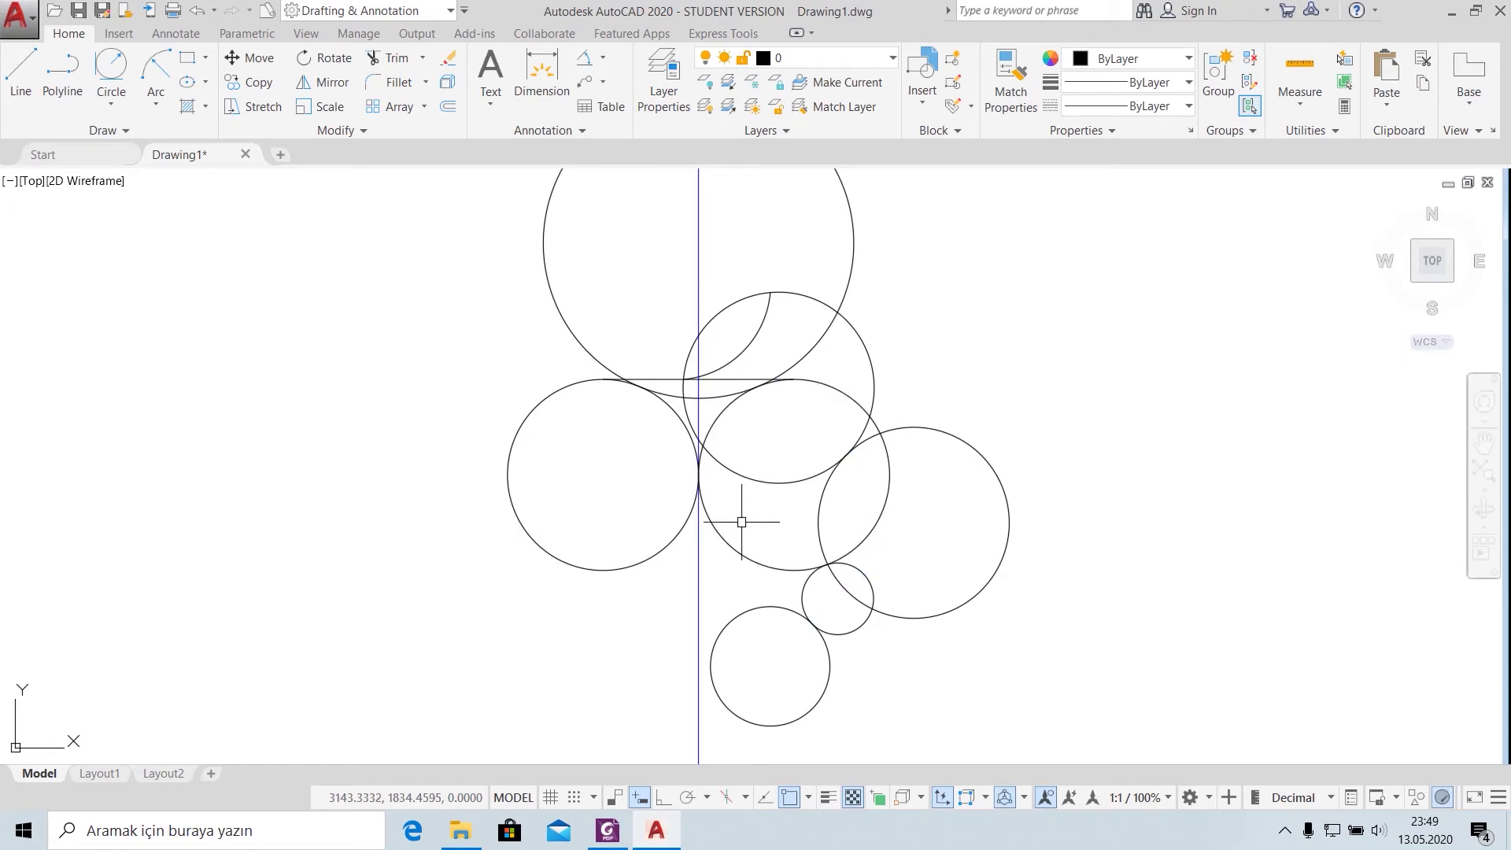
left_click(608, 830)
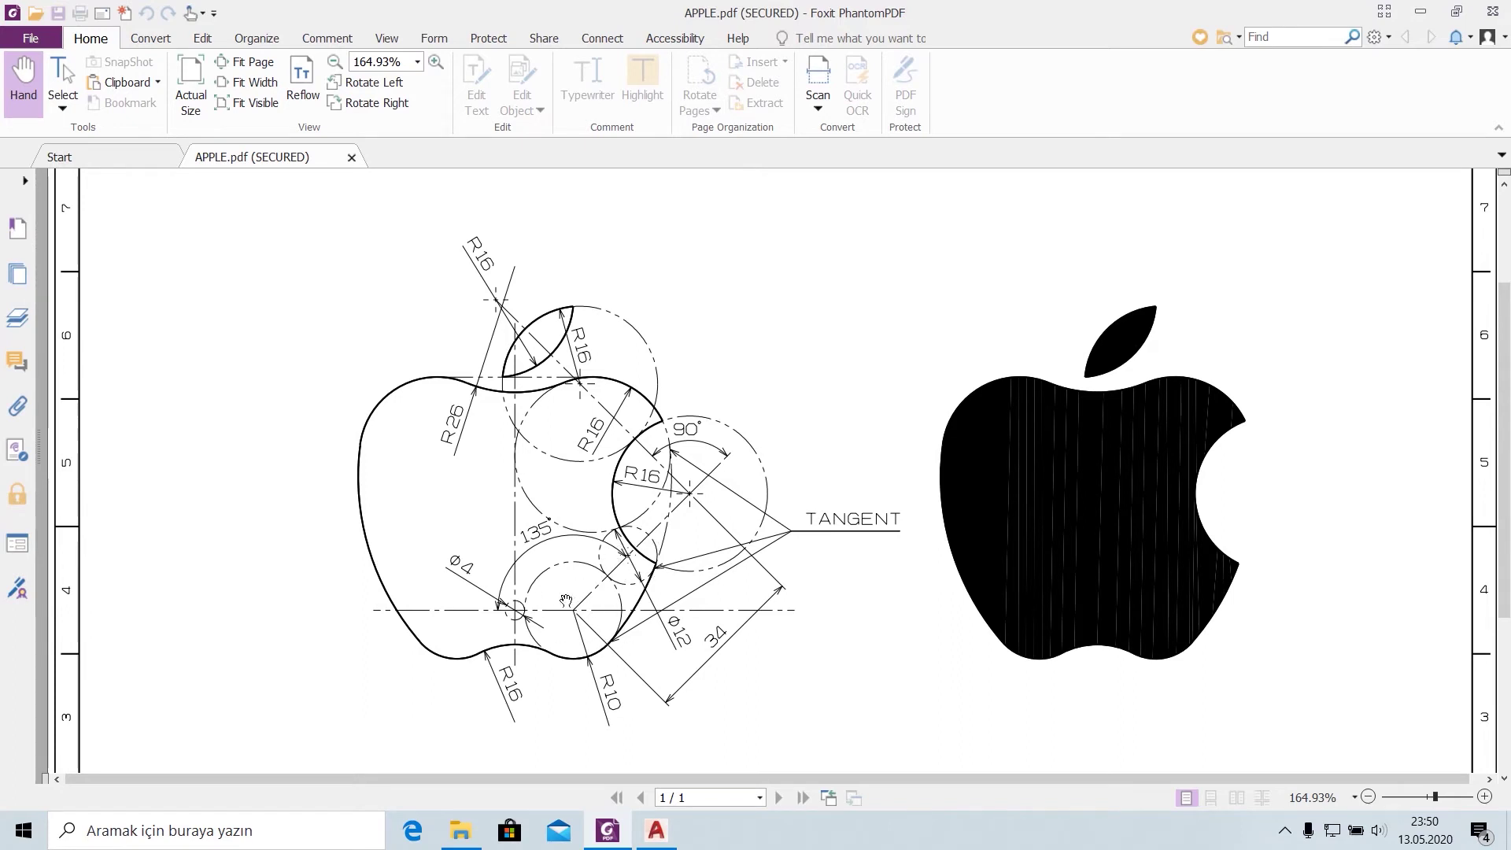
Step: Back in AutoCAD, draw a Tan, Tan, Tan circle touching three existing circles
left_click(658, 831)
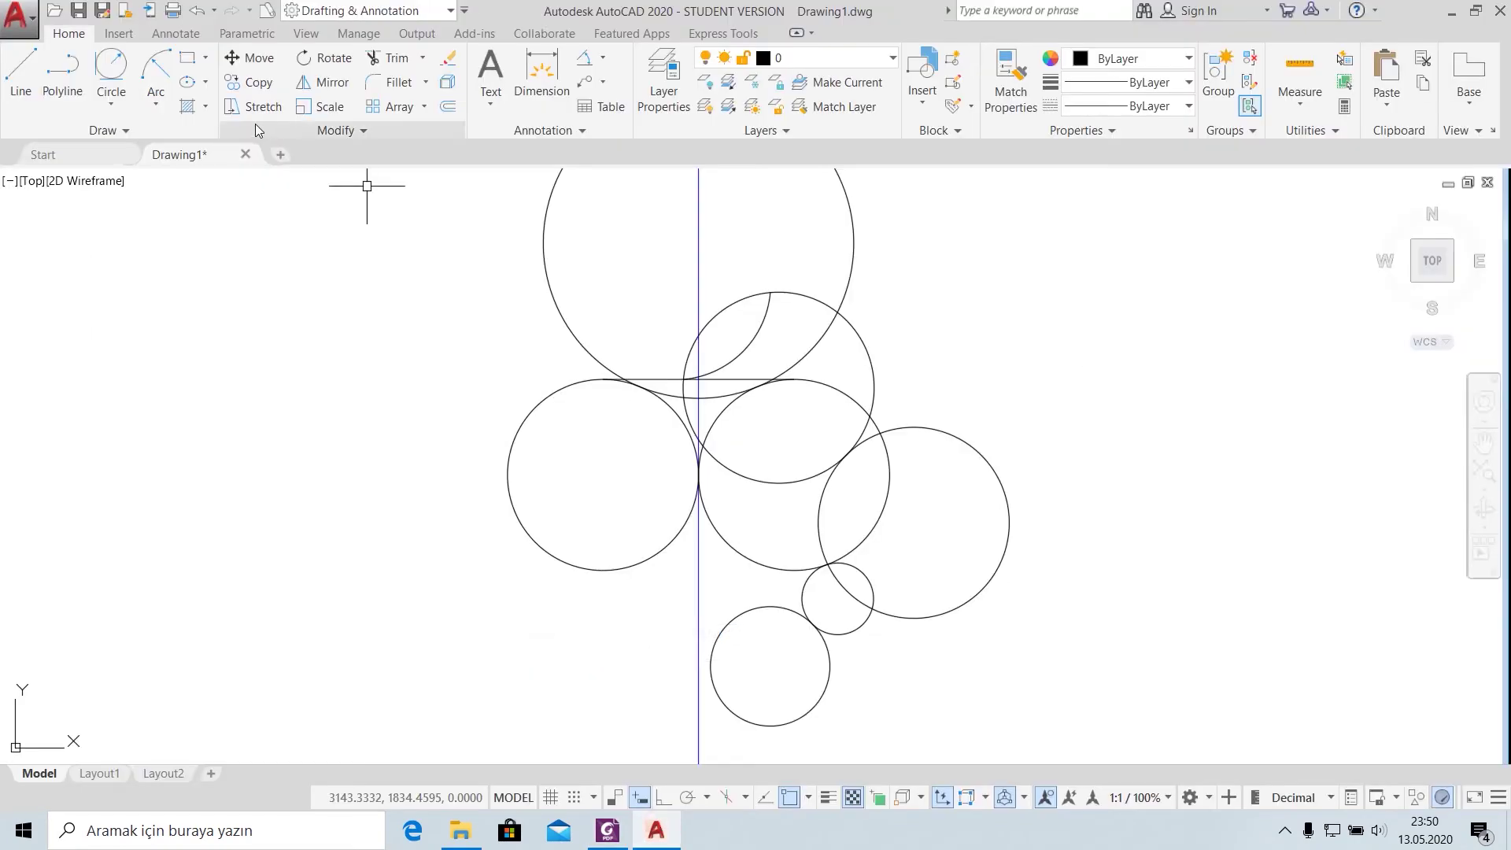
left_click(113, 103)
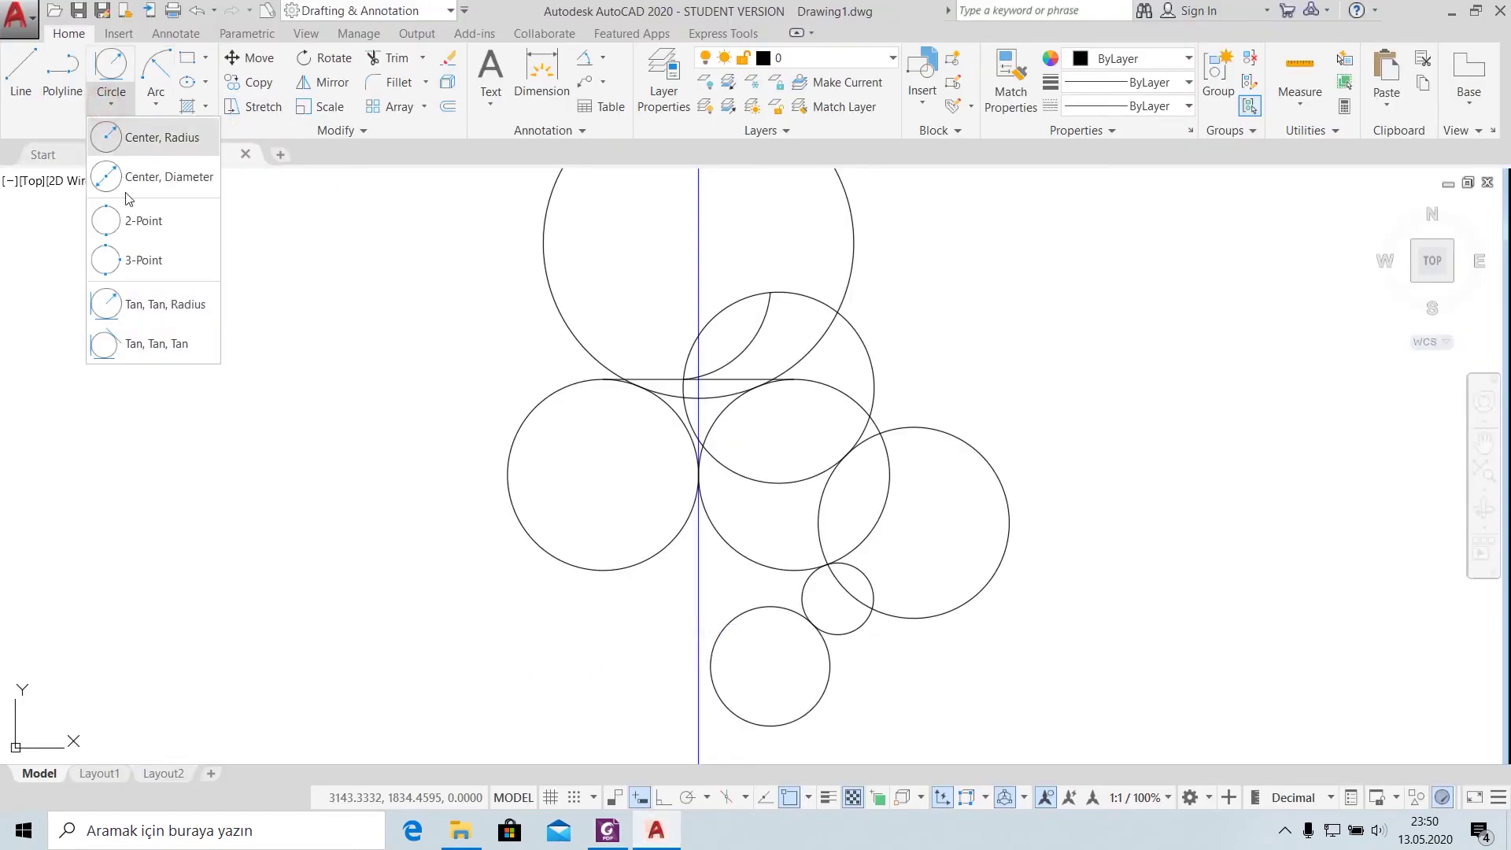
left_click(155, 338)
left_click(888, 481)
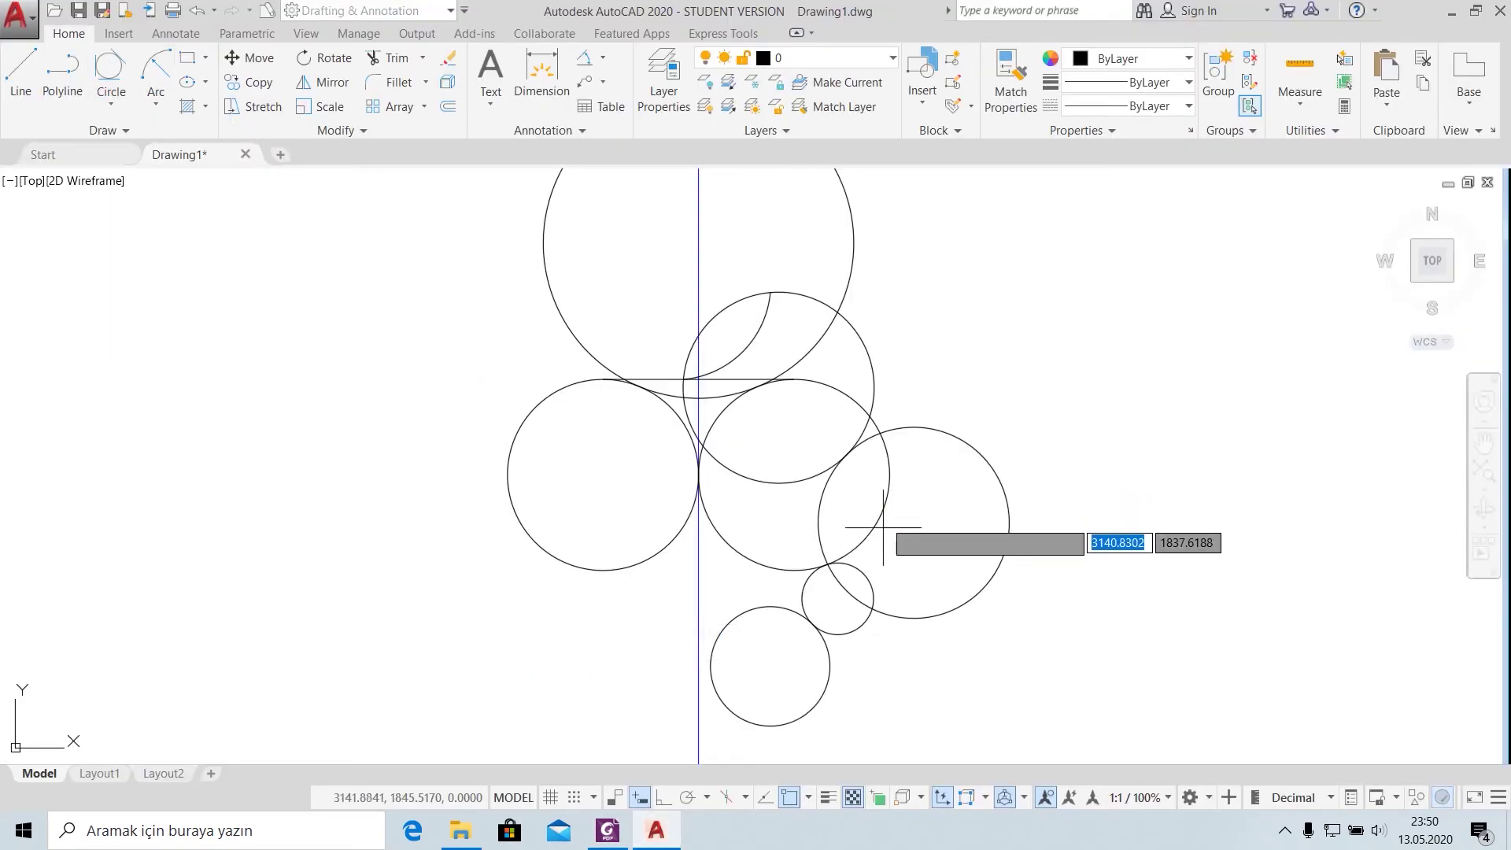
left_click(865, 621)
left_click(814, 691)
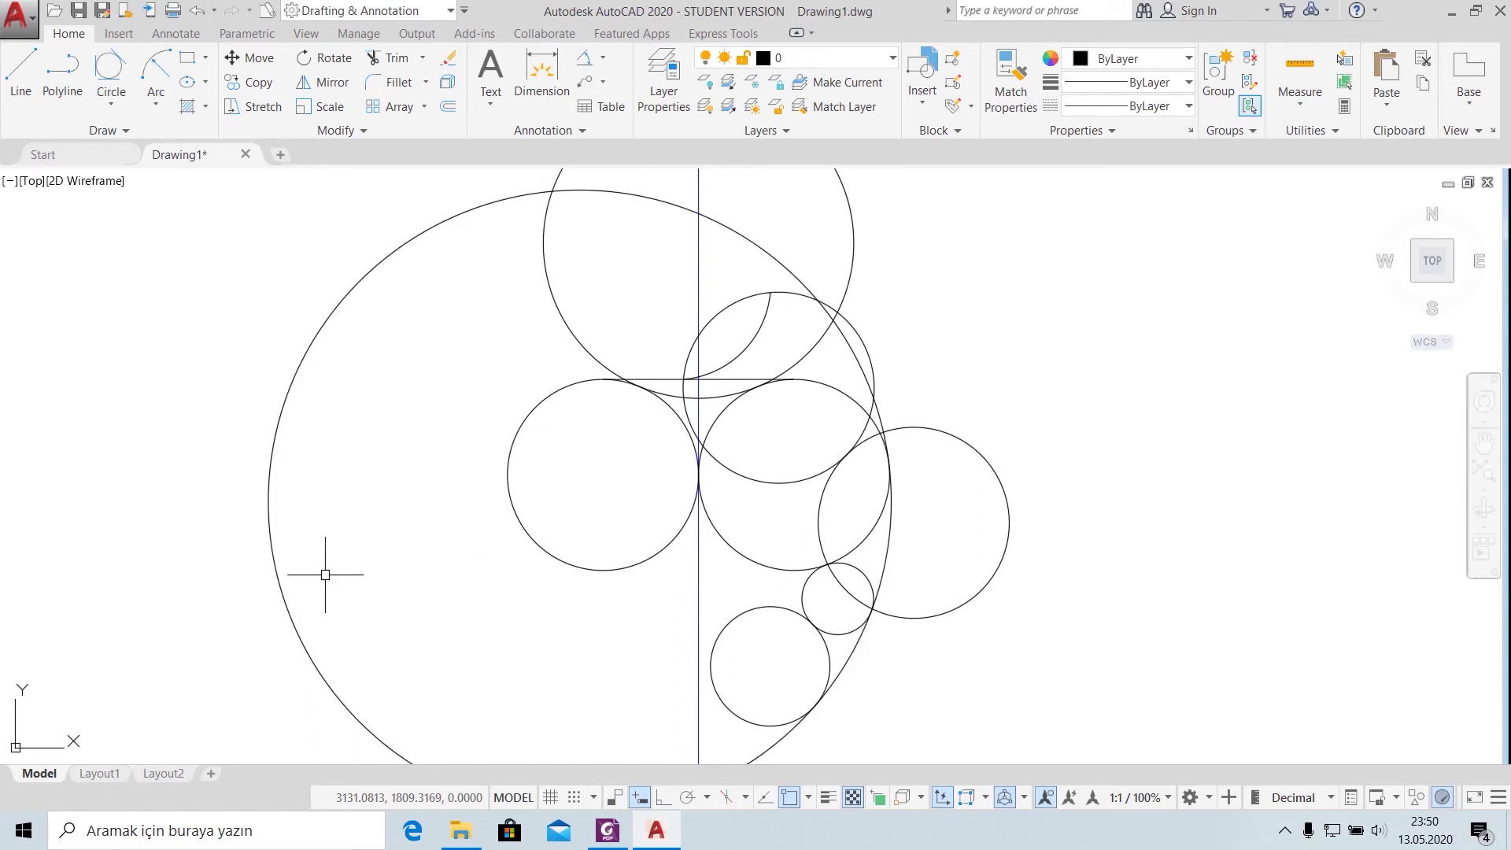
Step: Zoom out and start the TRIM command with the TR alias
scroll(363, 581, "down", 2)
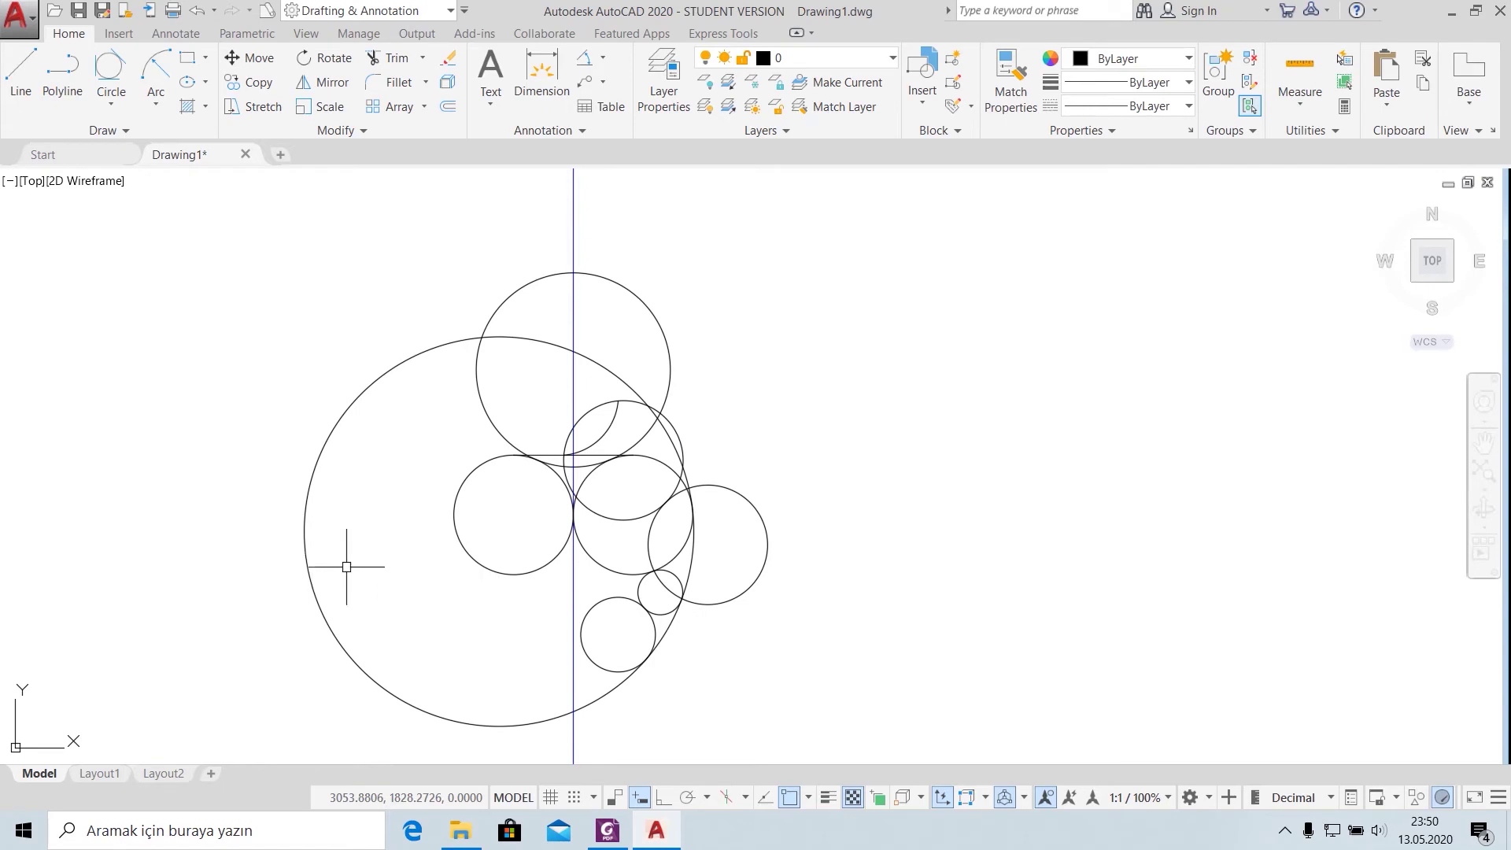
type("tr")
key("Return")
key("Return")
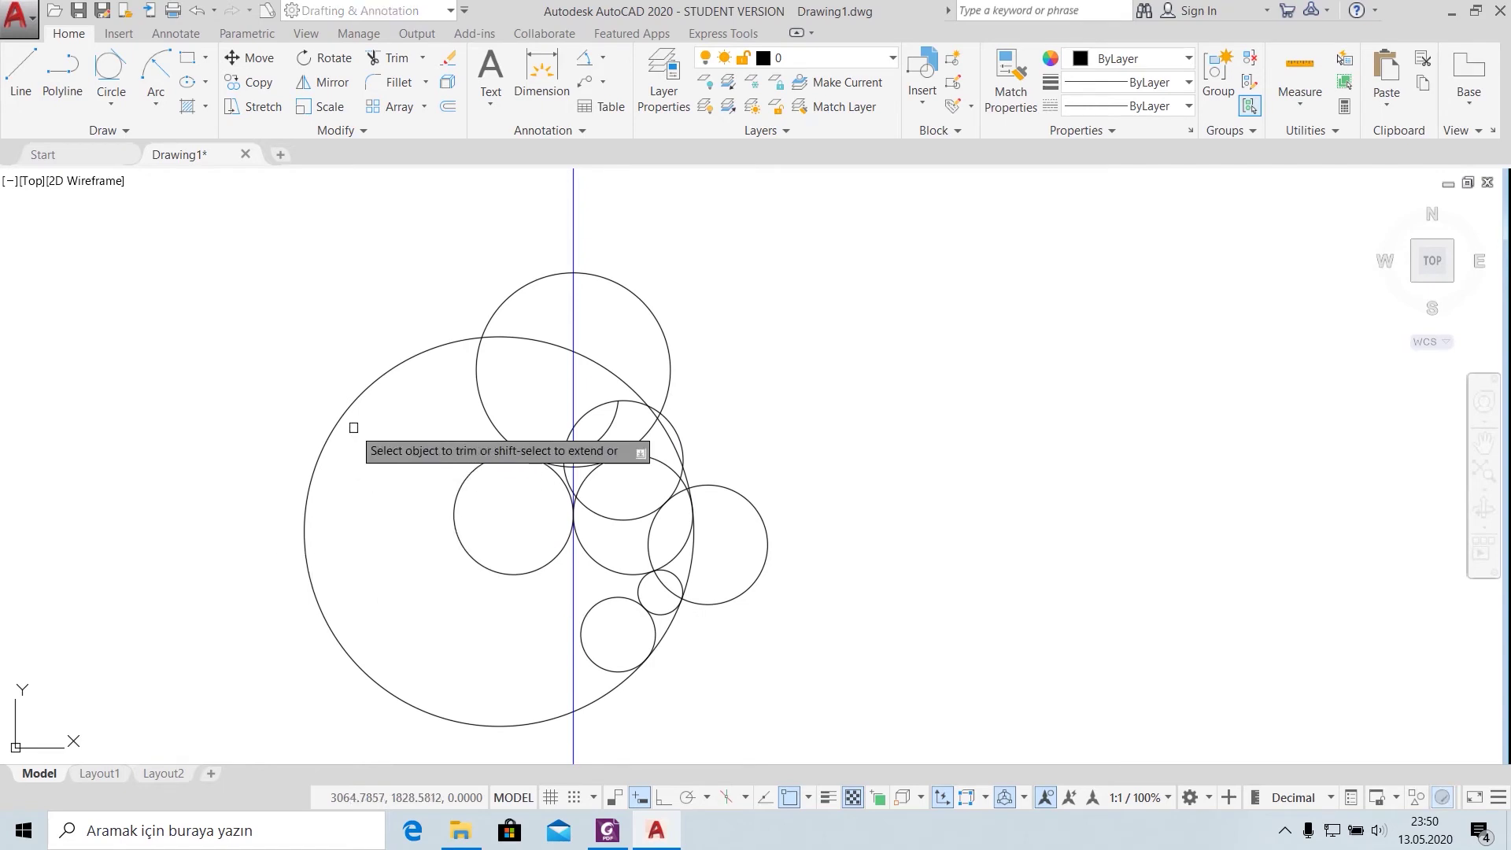
Step: Trim the large circle's left portion, inner pieces and bottom tail, leaving one outer arc
left_click(352, 404)
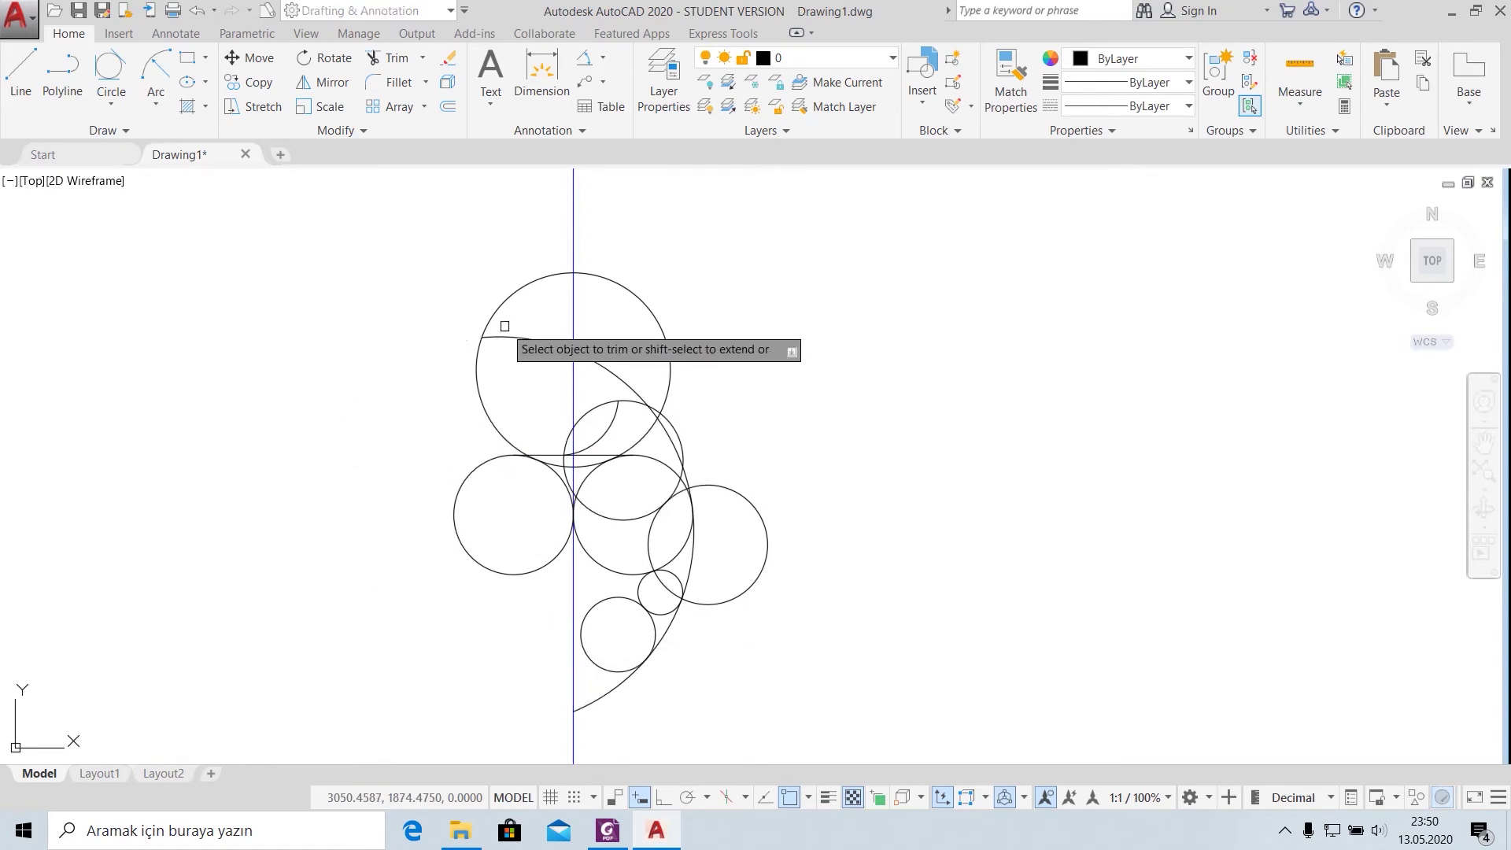
left_click(551, 343)
left_click(623, 373)
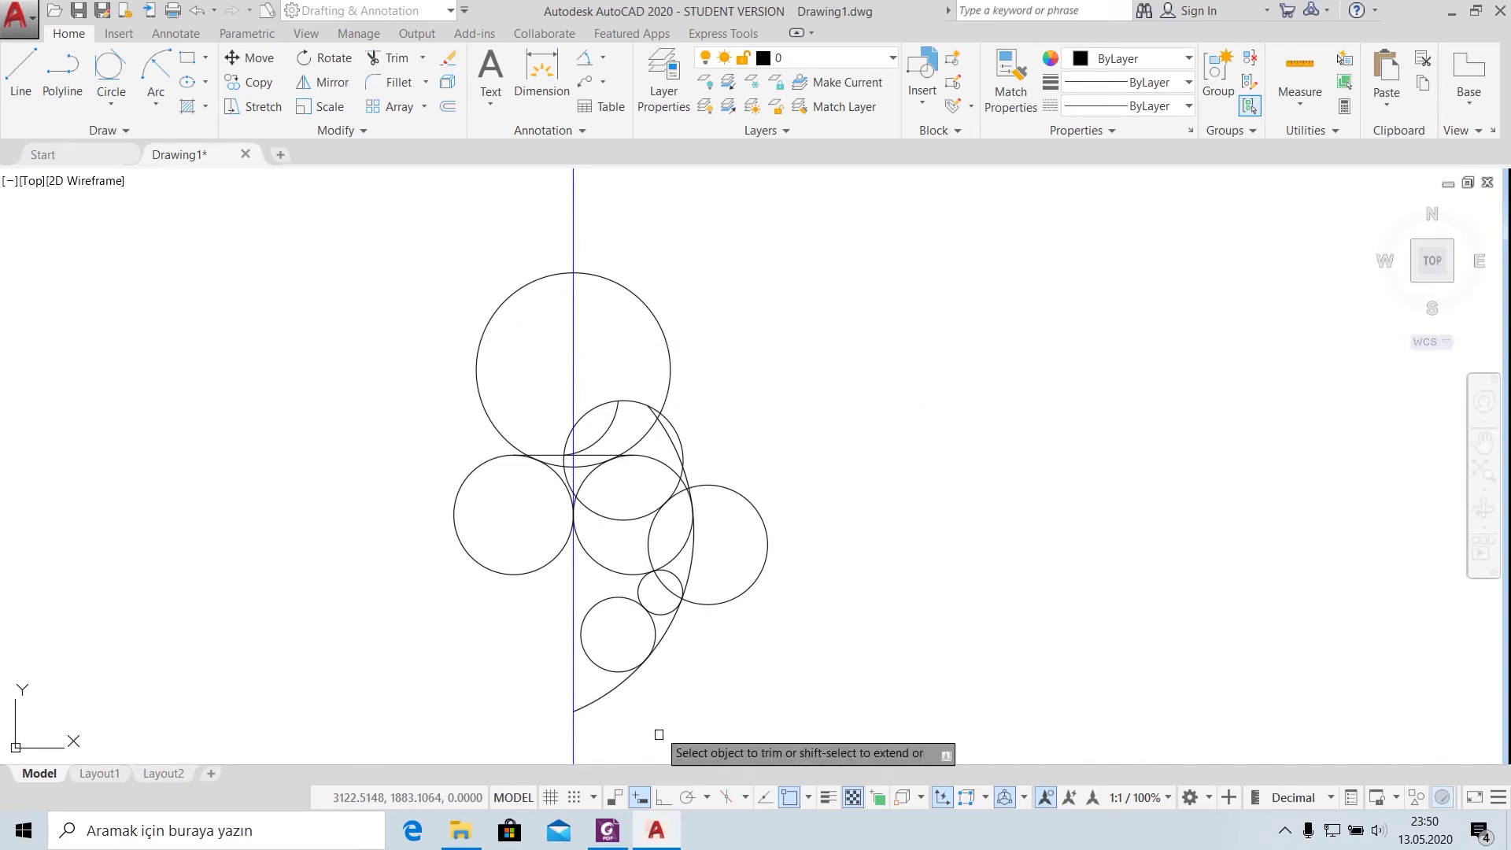
left_click(600, 698)
key("Escape")
Step: Mirror the outer arc about the vertical centre line with Ortho on, keeping the original
left_click(665, 633)
left_click(315, 92)
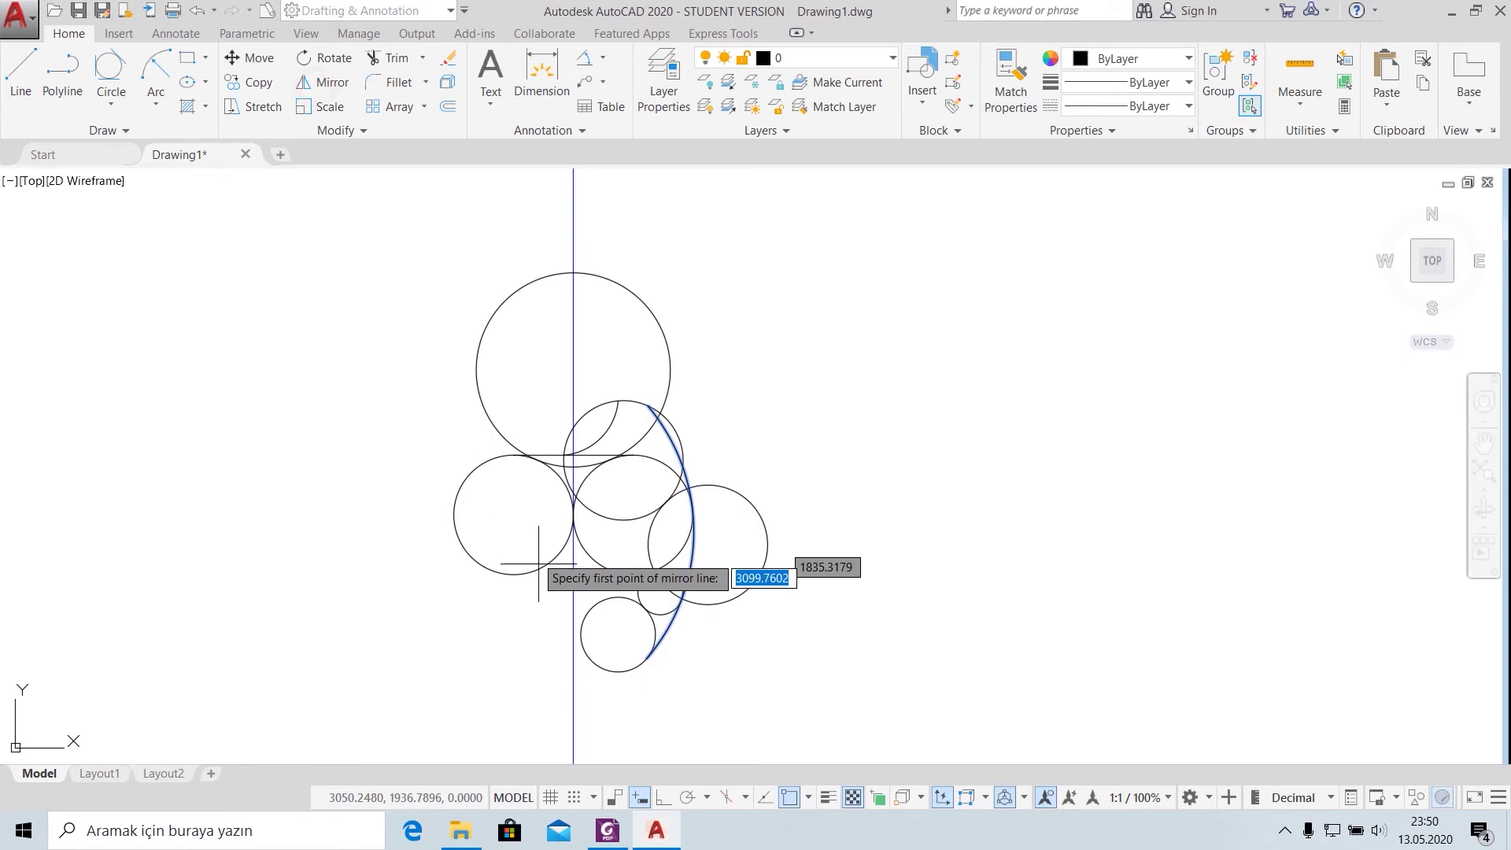
left_click(573, 598)
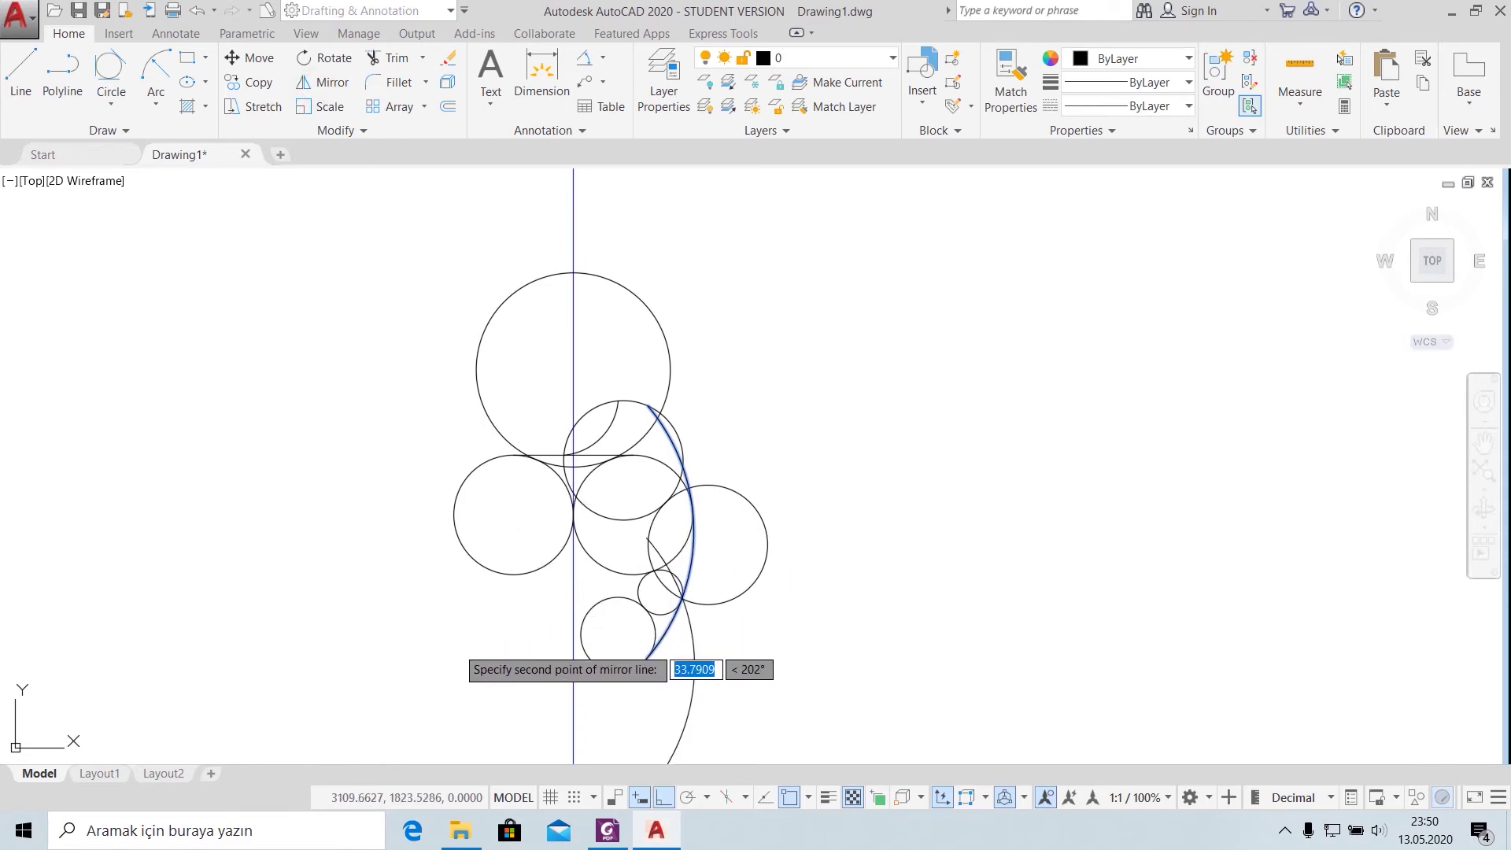
key("F8")
left_click(534, 534)
left_click(581, 594)
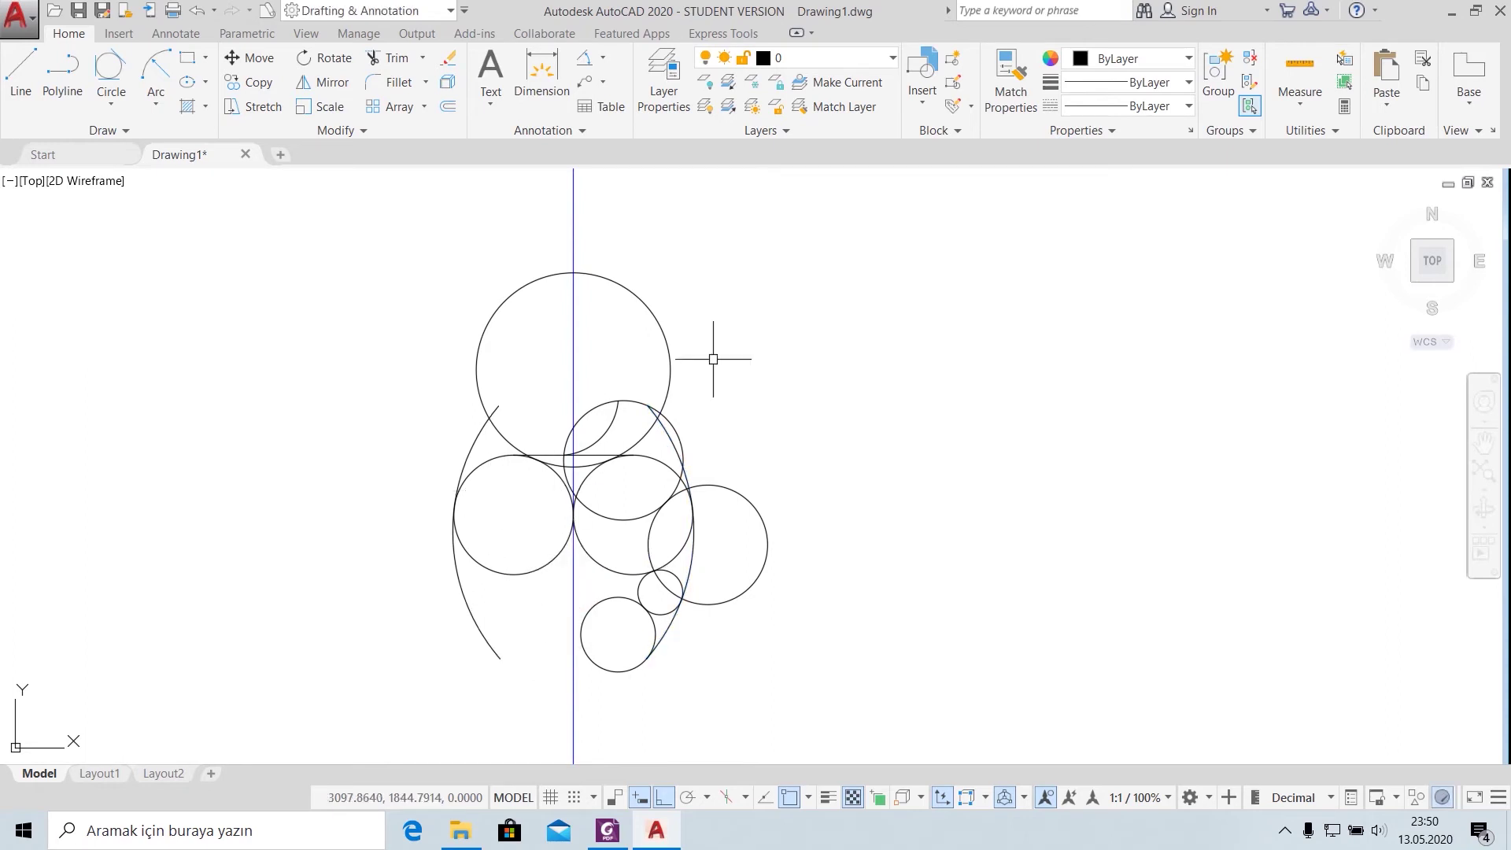
type("TR")
key("Return")
key("Return")
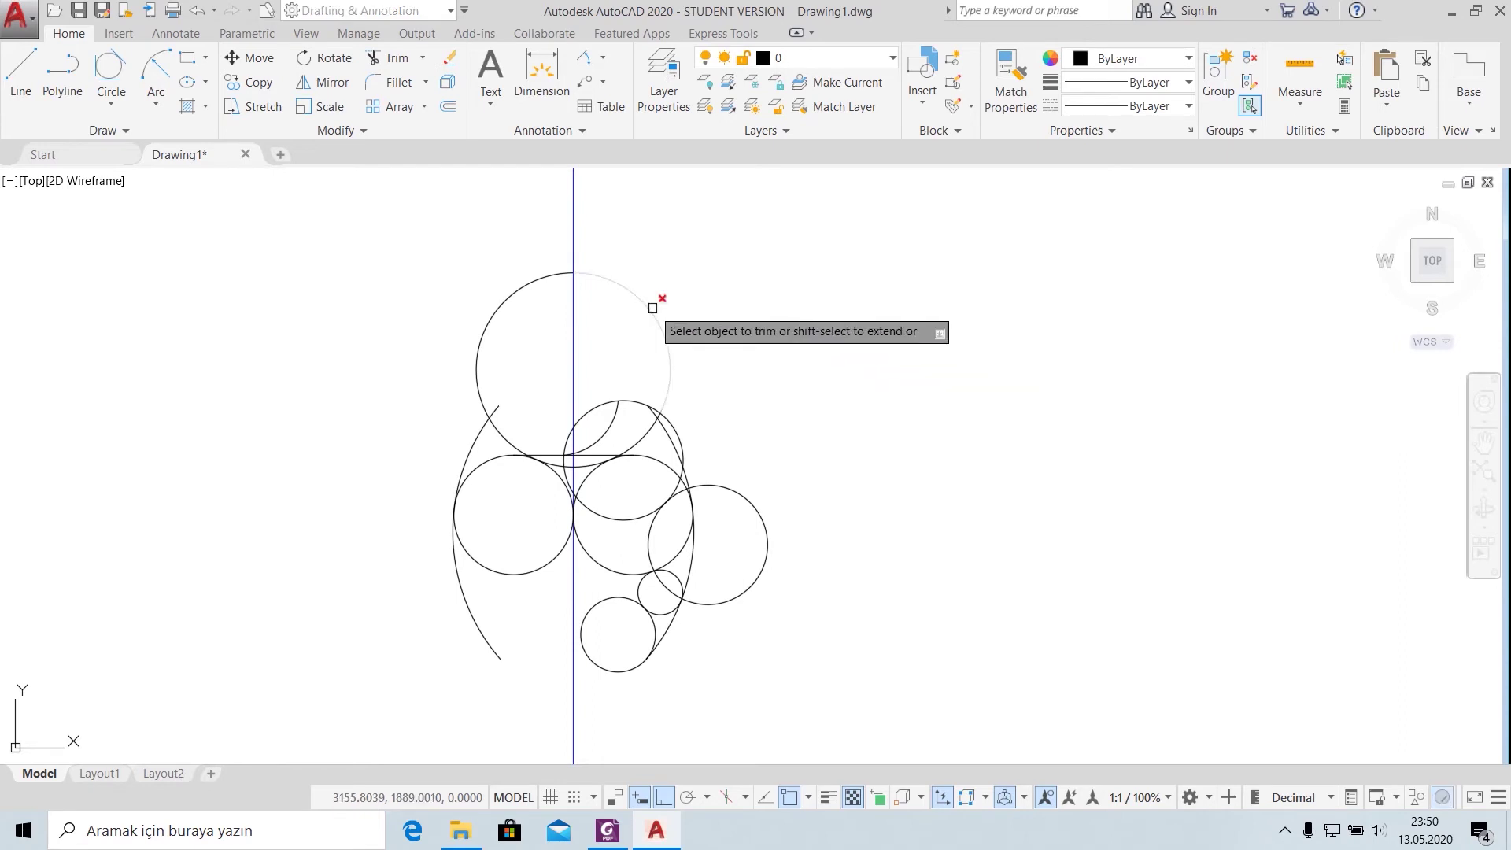
Step: Trim the top circle's right and left parts and the arc at the apple's top left
left_click(653, 308)
left_click(529, 283)
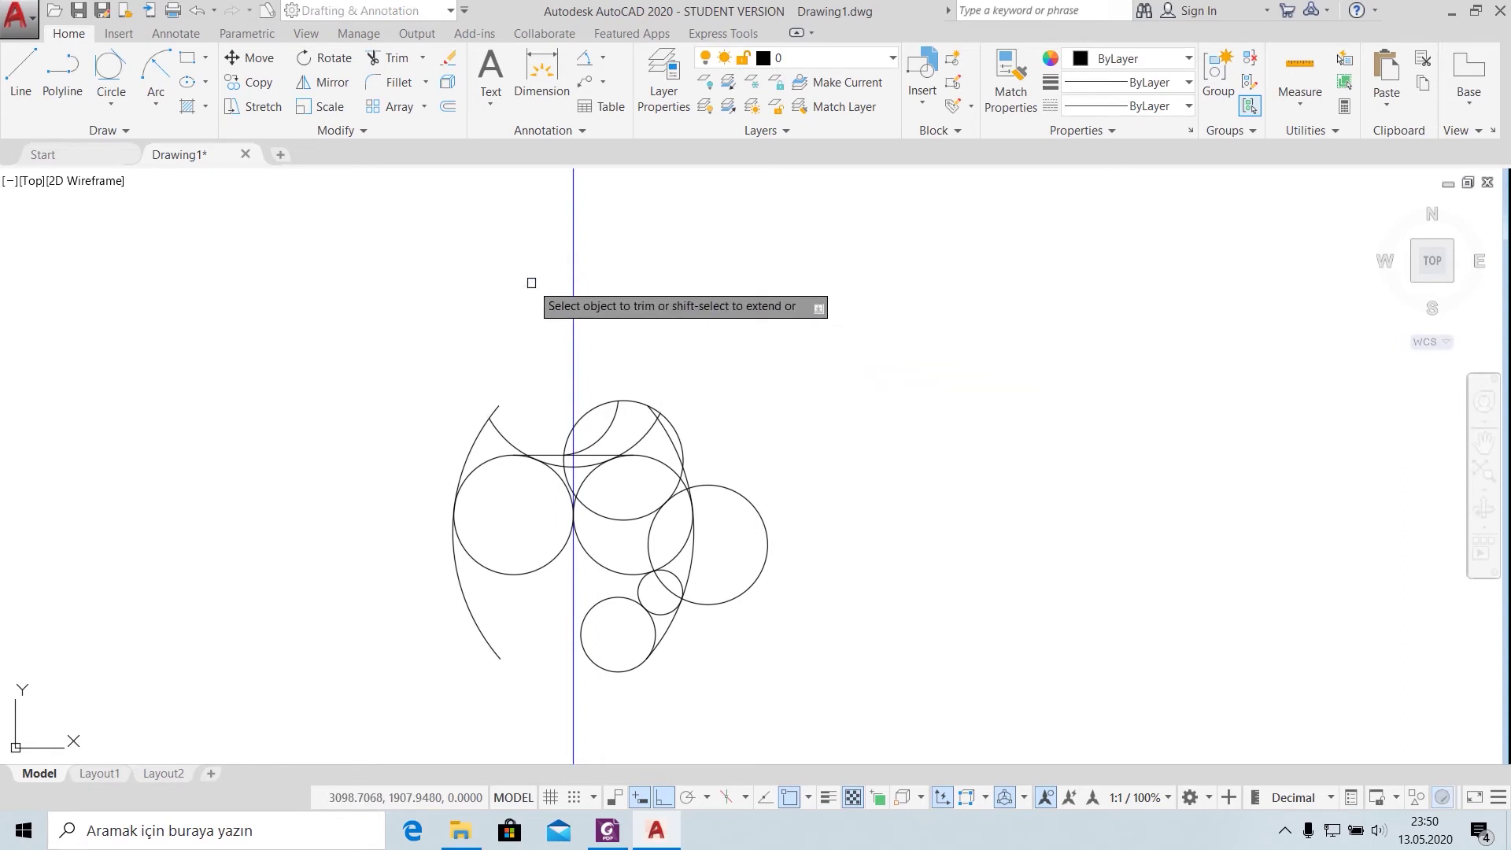
left_click(493, 410)
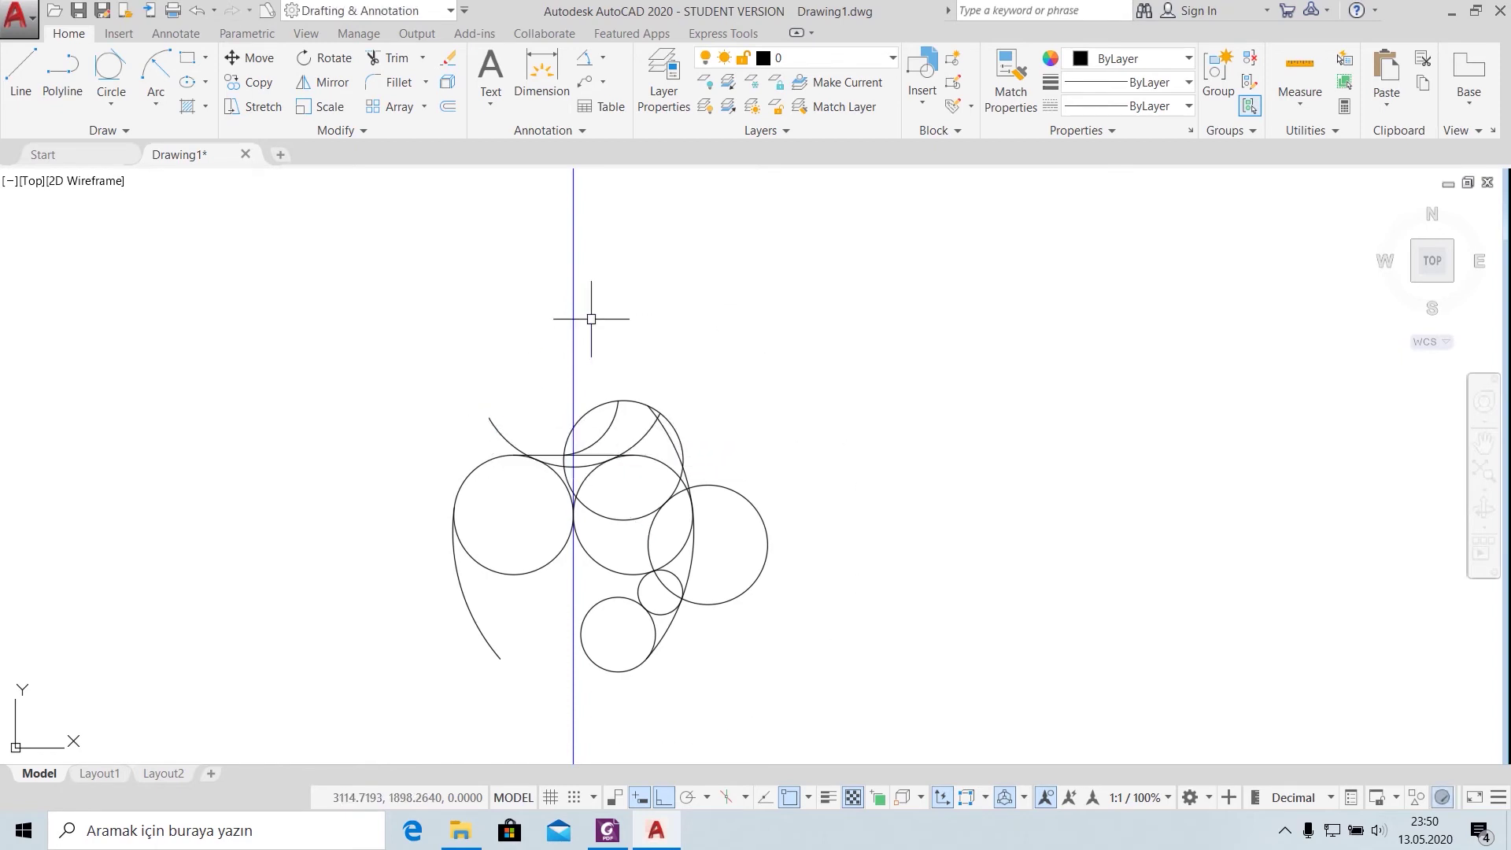
scroll(725, 597, "up", 2)
scroll(711, 573, "up", 2)
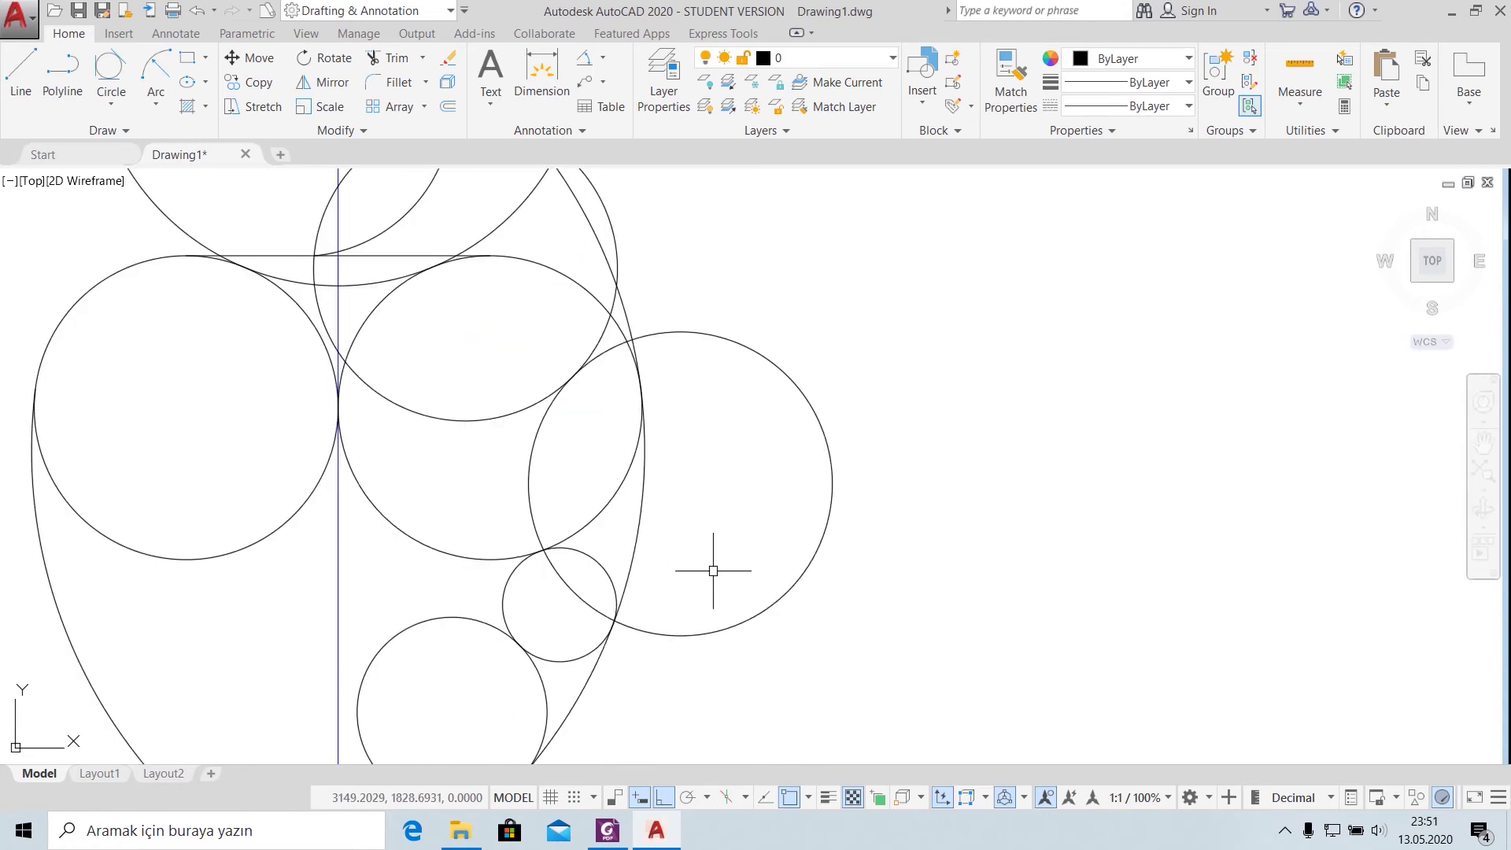
middle_click_drag(711, 543, 862, 435)
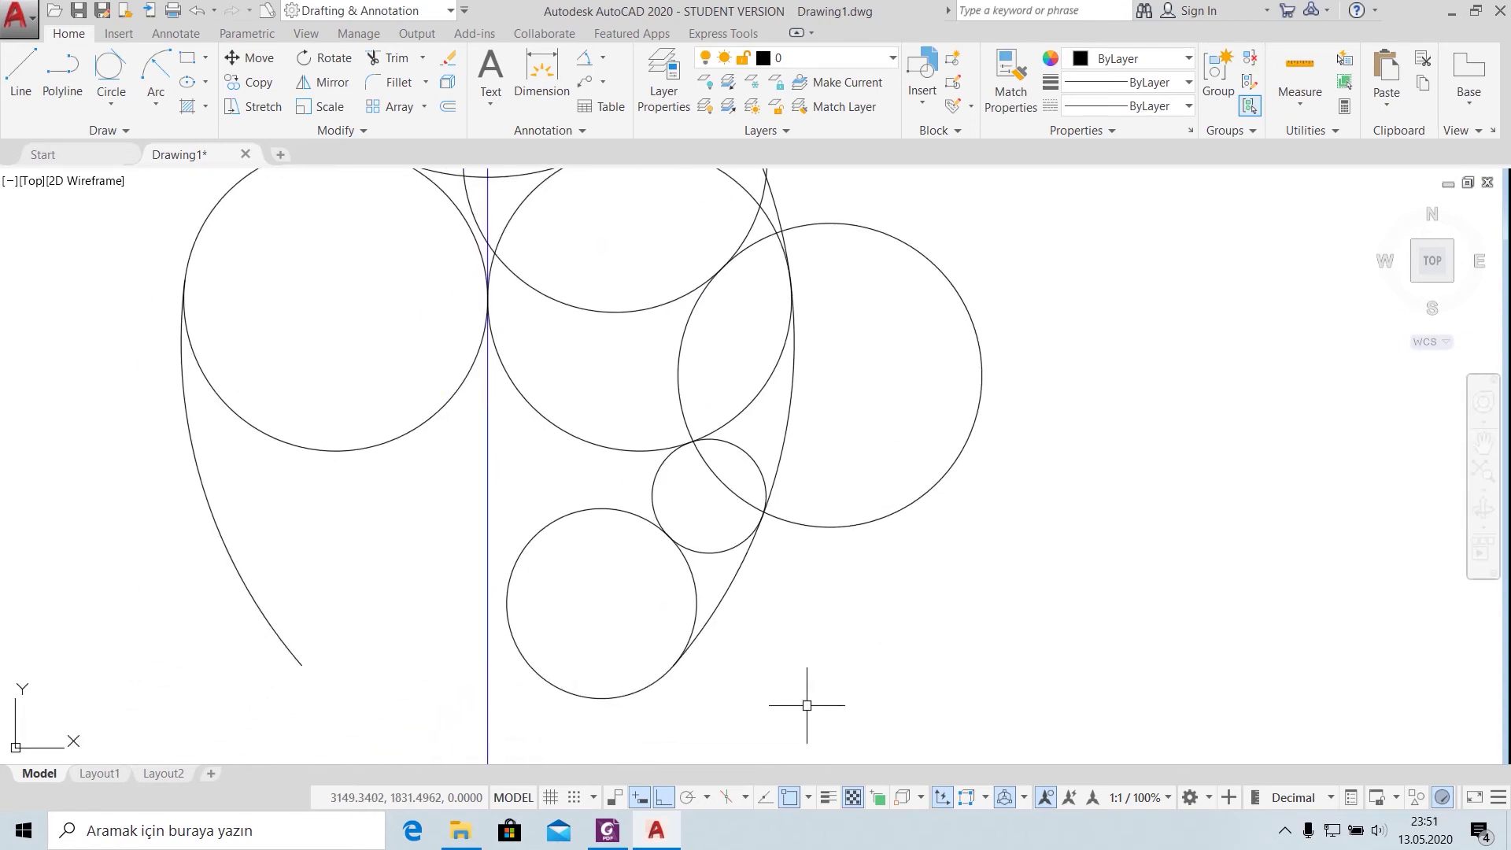
type("TR")
Step: Trim away the large circle's outer right arc using all edges, then bring up APPLE.pdf
key("Return")
key("Return")
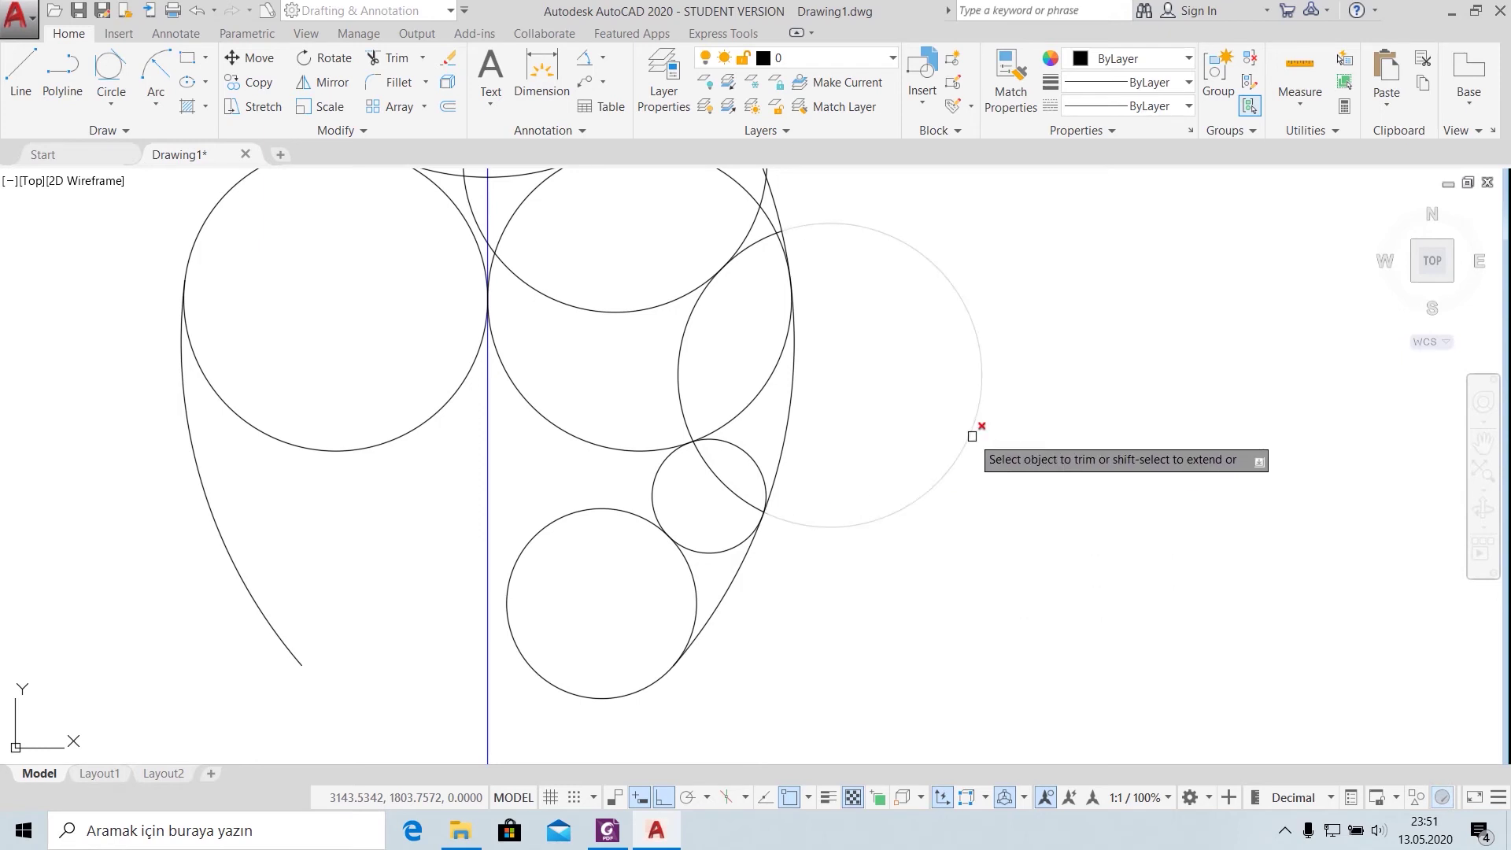
left_click(971, 436)
scroll(833, 263, "up", 2)
scroll(861, 354, "up", 2)
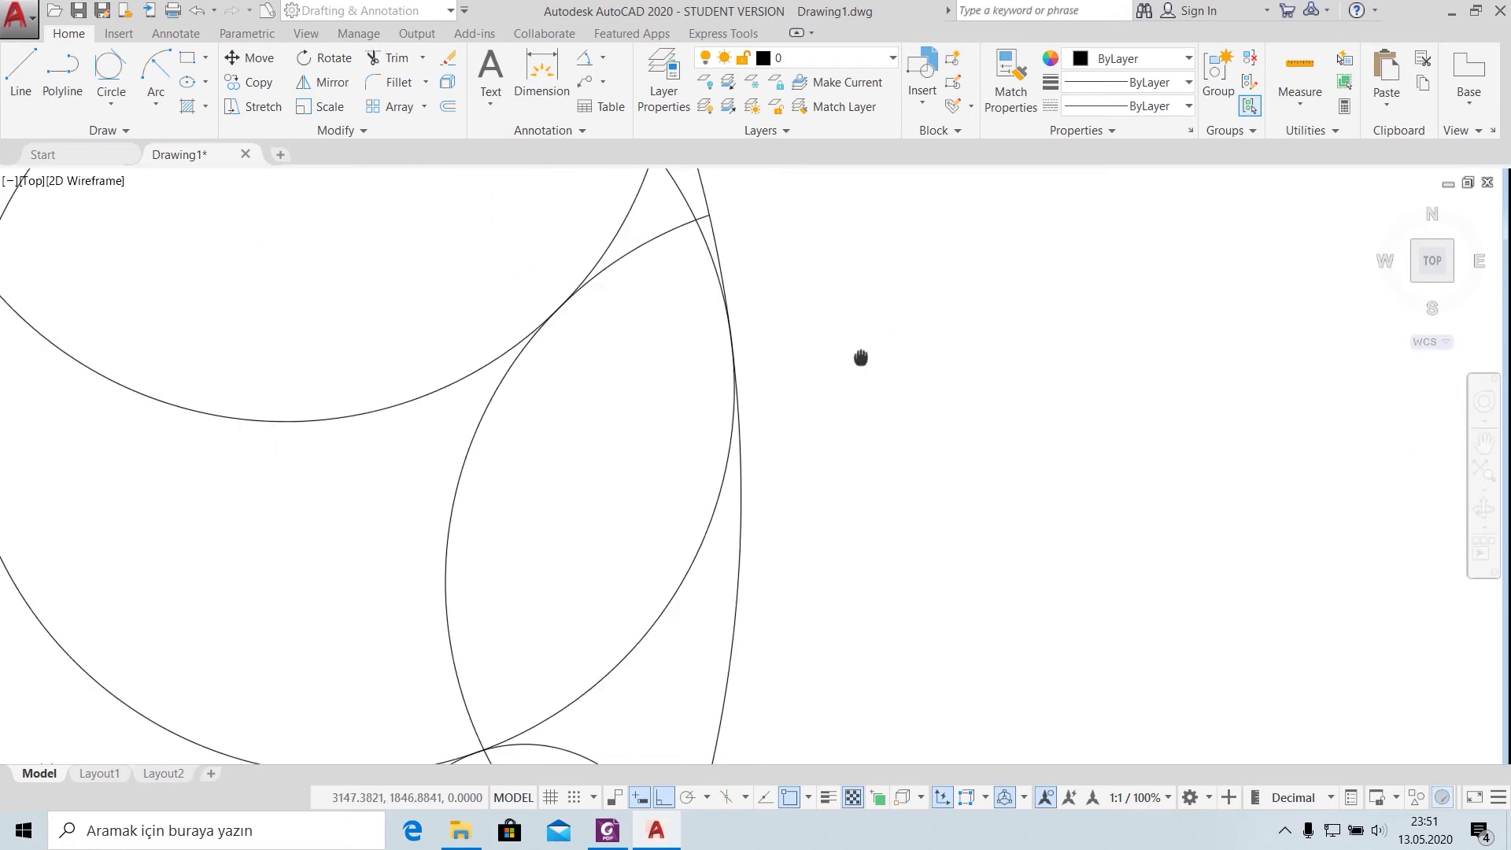
scroll(797, 446, "up", 2)
scroll(761, 418, "down", 5)
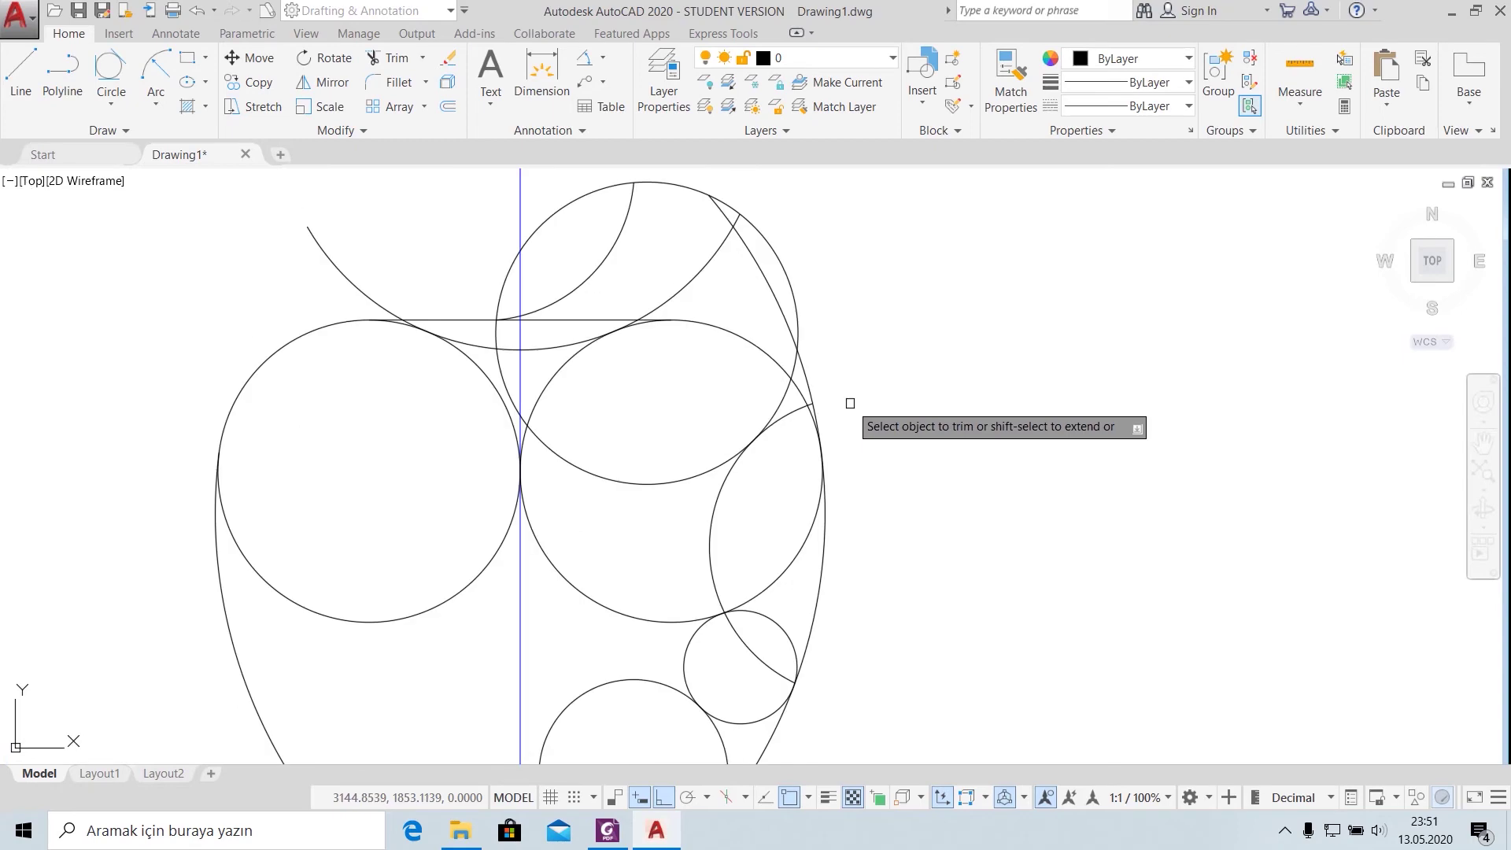
left_click(607, 830)
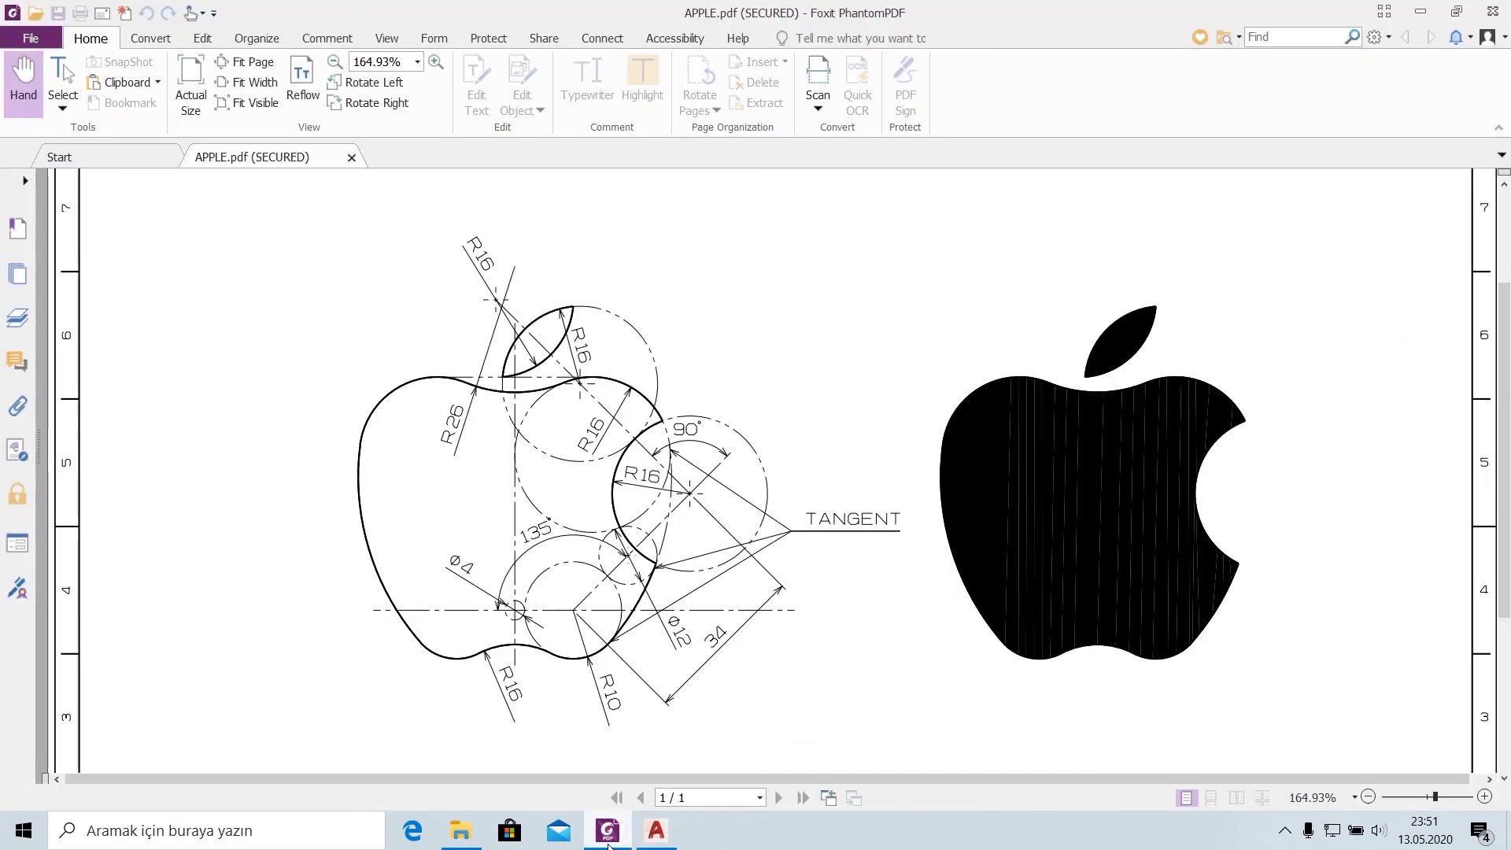
Step: Toggle between APPLE.pdf and the AutoCAD drawing to compare them, ending in AutoCAD
left_click(609, 836)
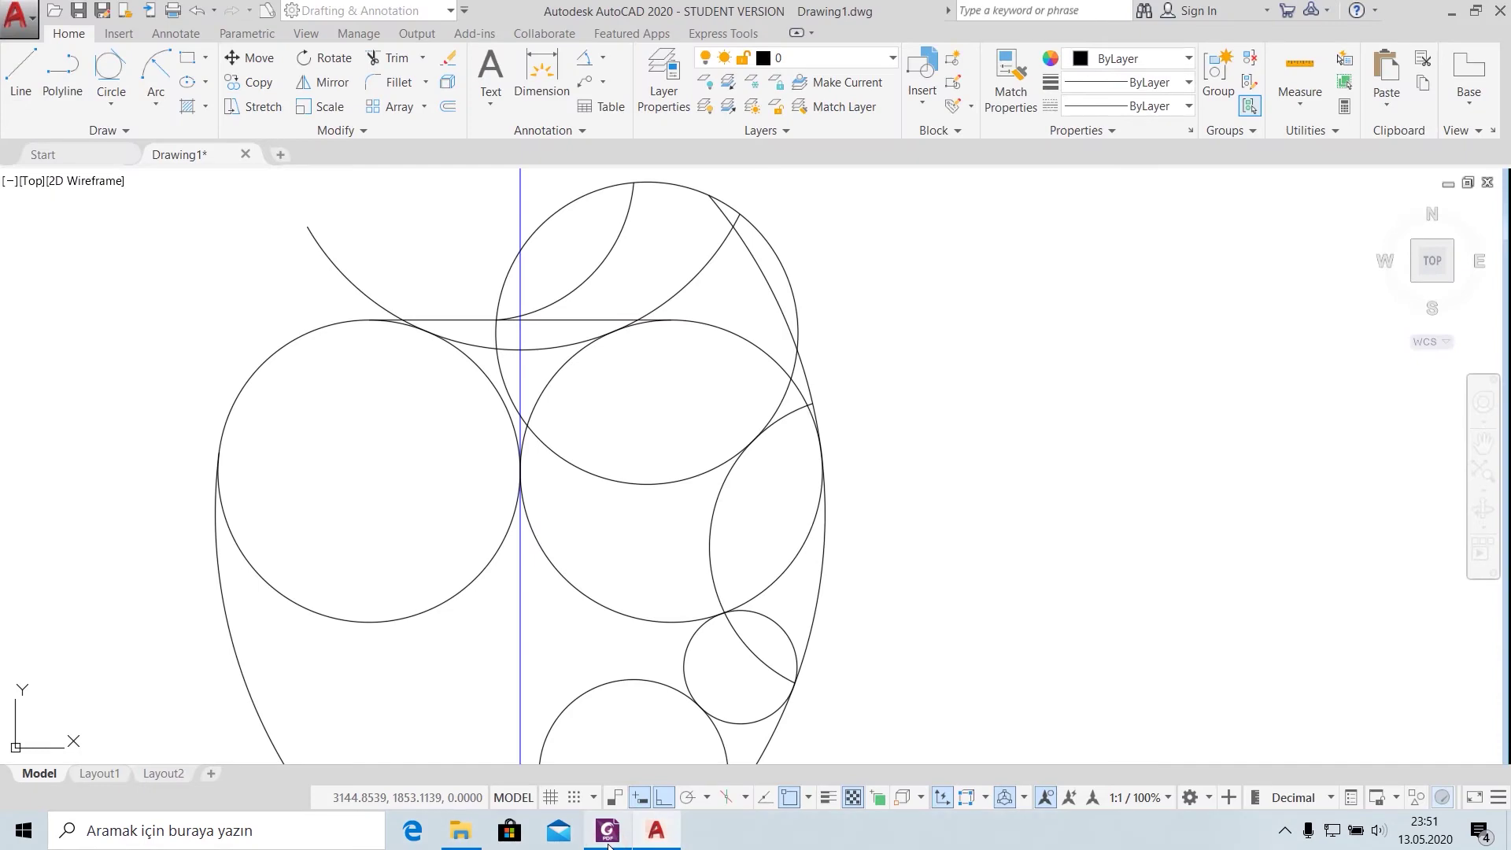
left_click(608, 836)
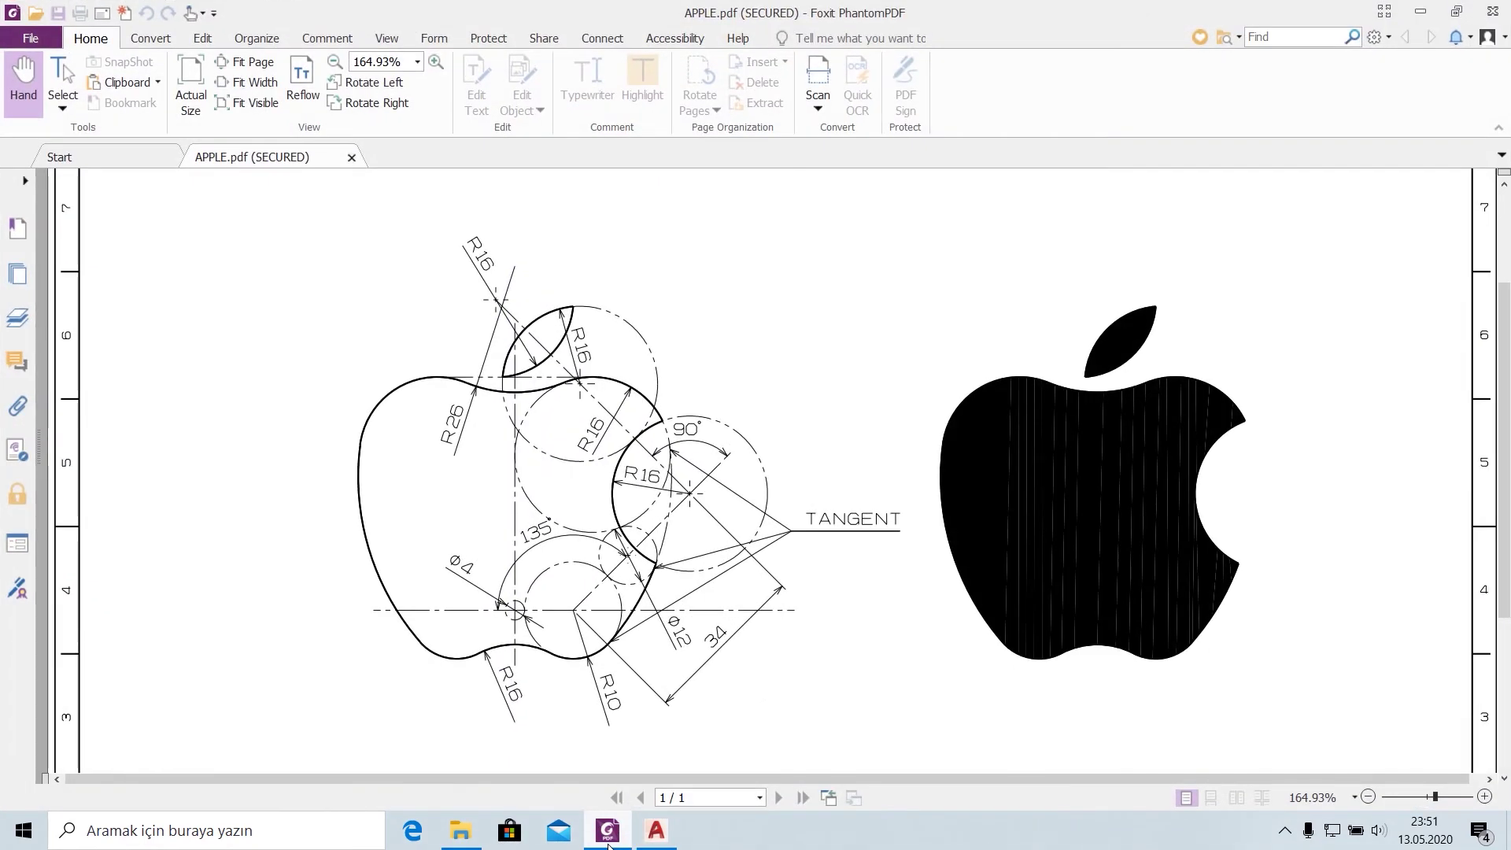
left_click(608, 836)
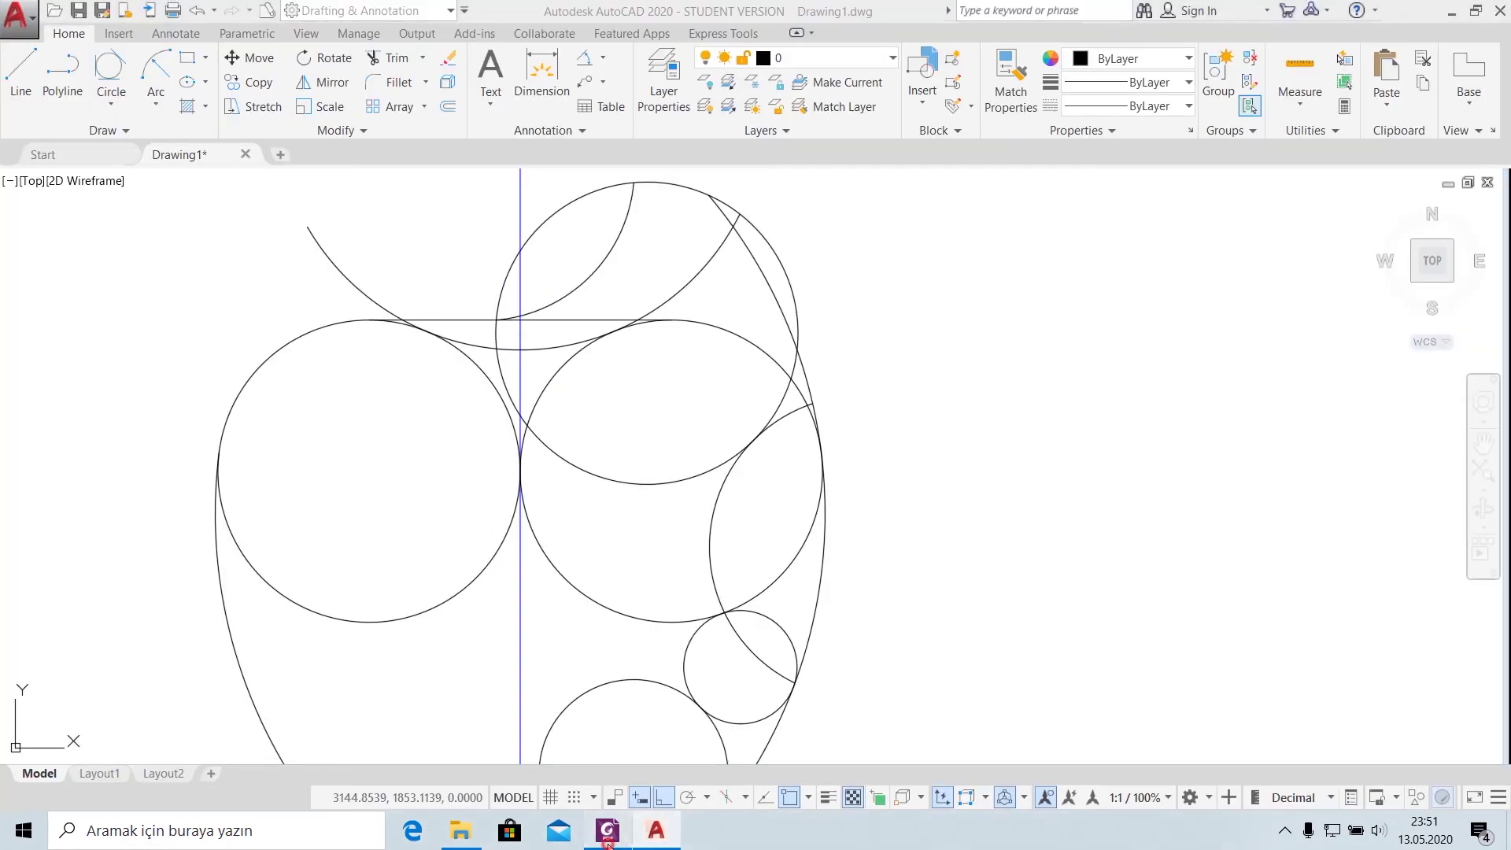
left_click(608, 835)
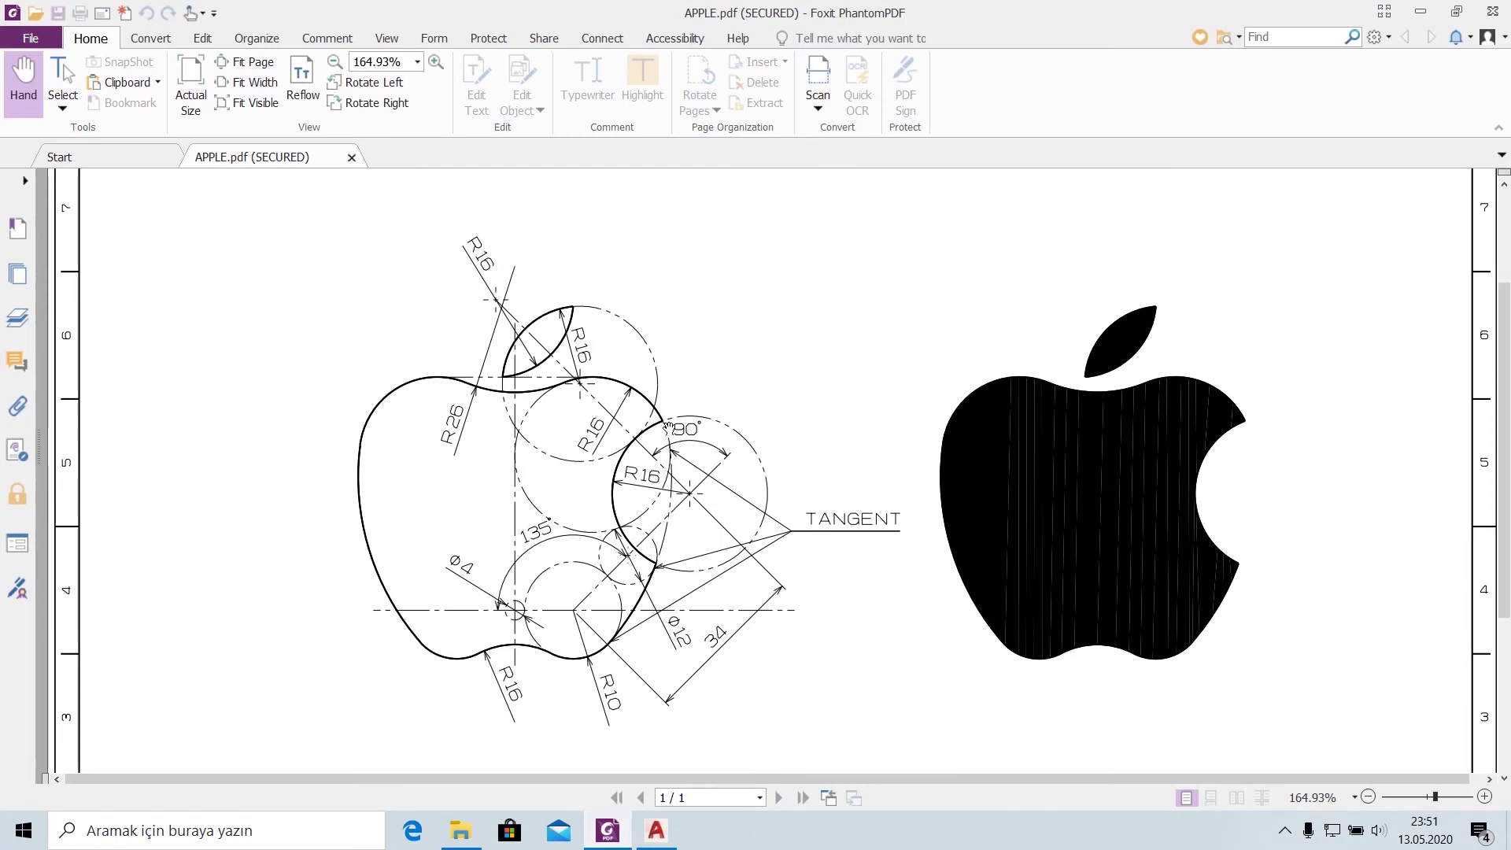
left_click(609, 831)
left_click(608, 831)
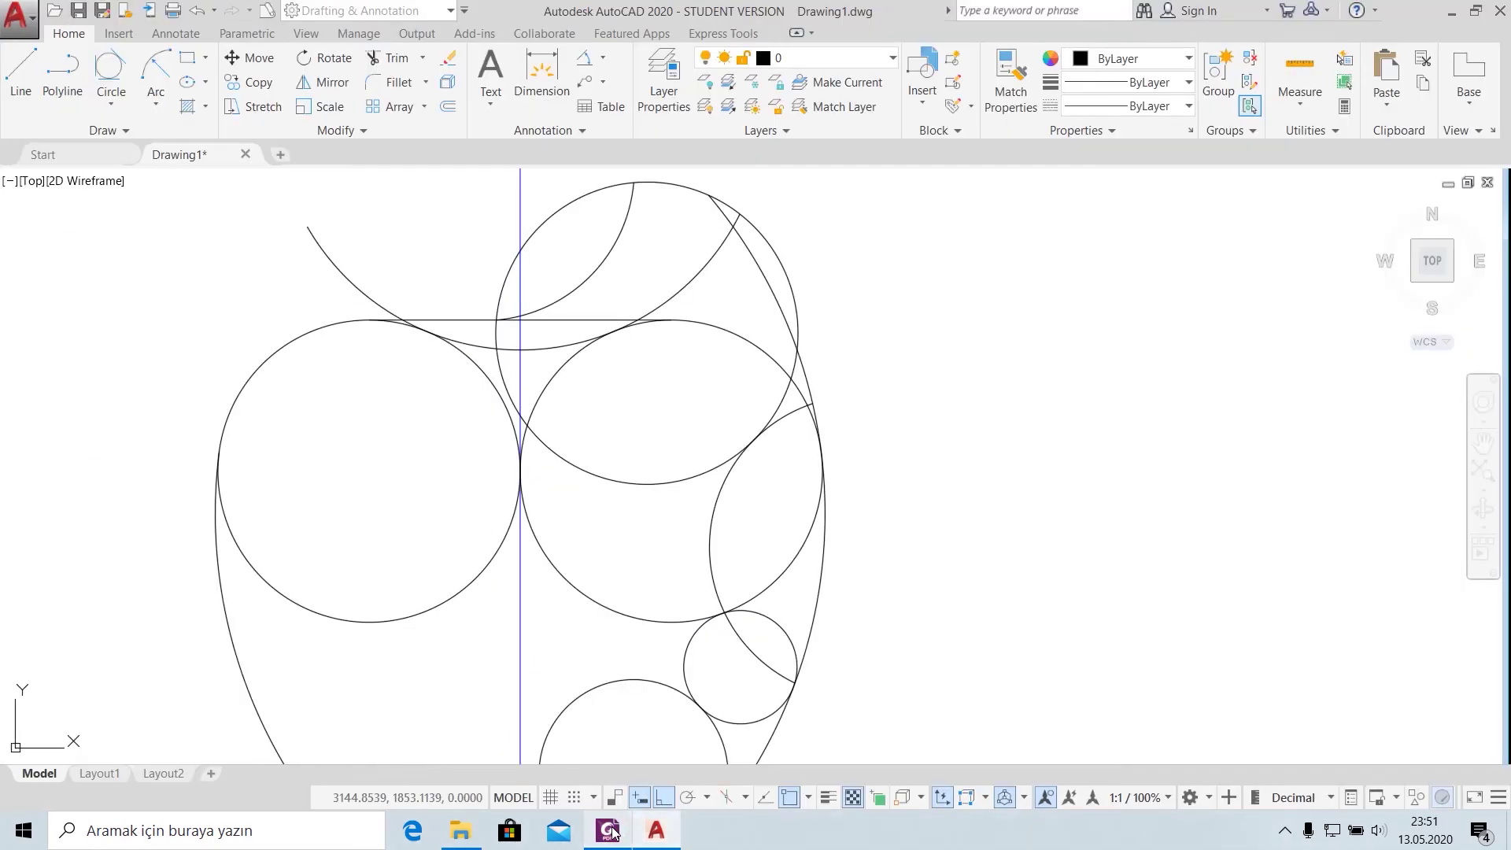
left_click(610, 830)
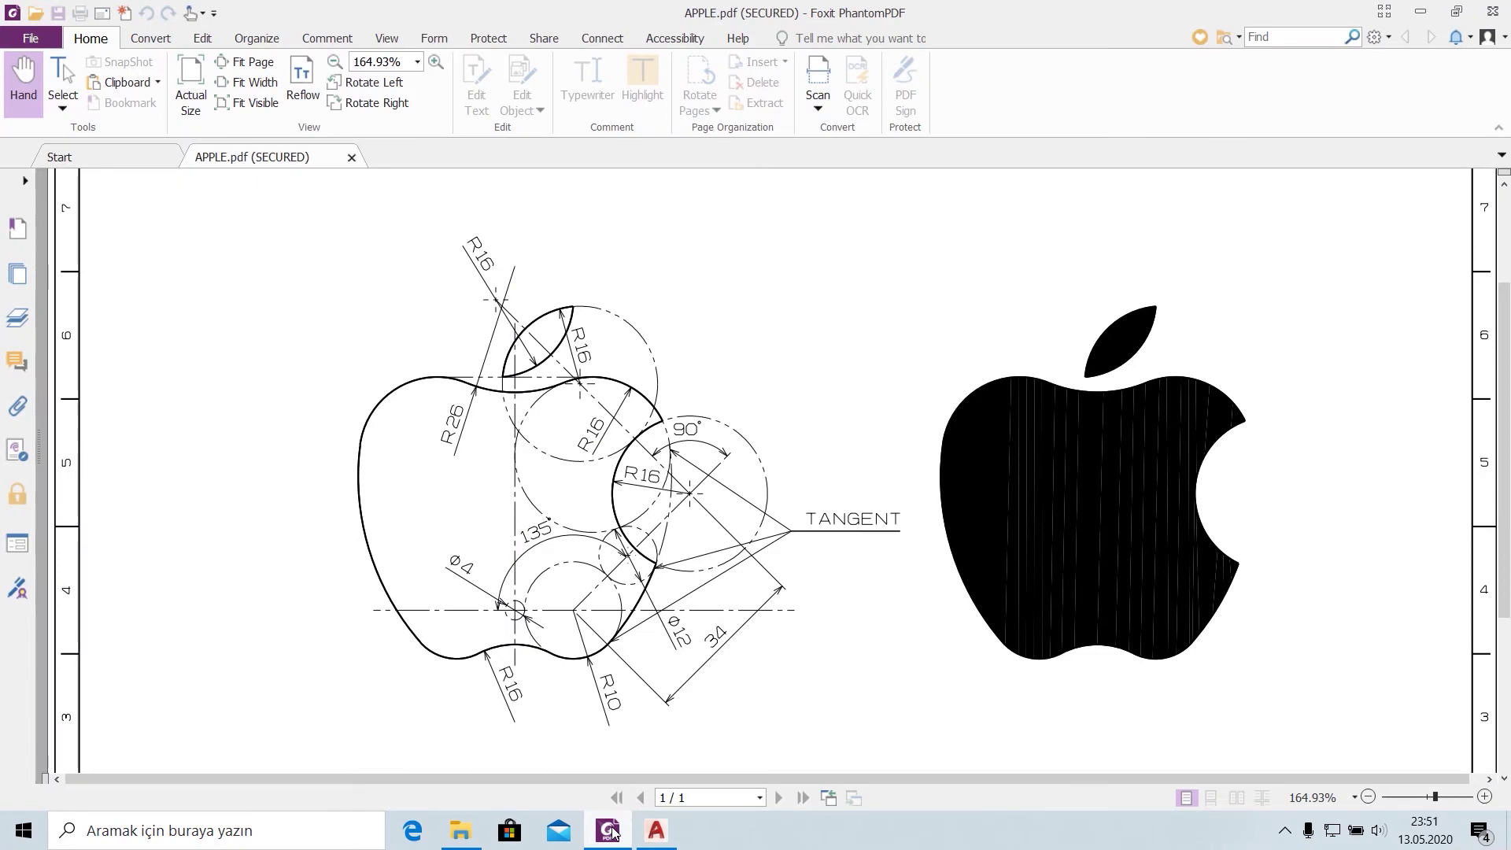
left_click(610, 832)
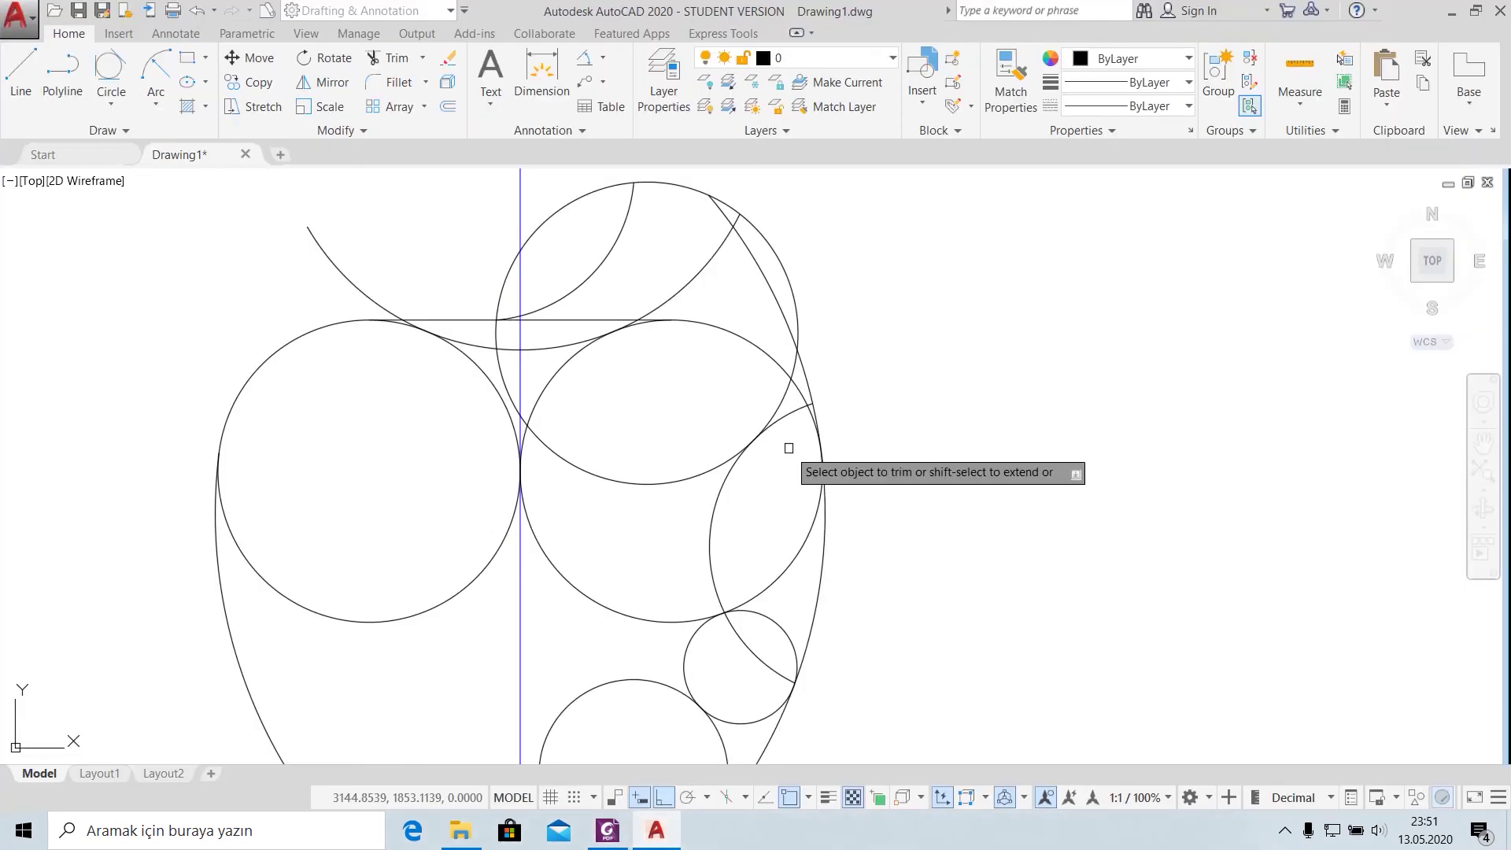
Step: Trim the outline arc across the bite, part of the small circle, and the leftover arc beneath
scroll(844, 407, "up", 2)
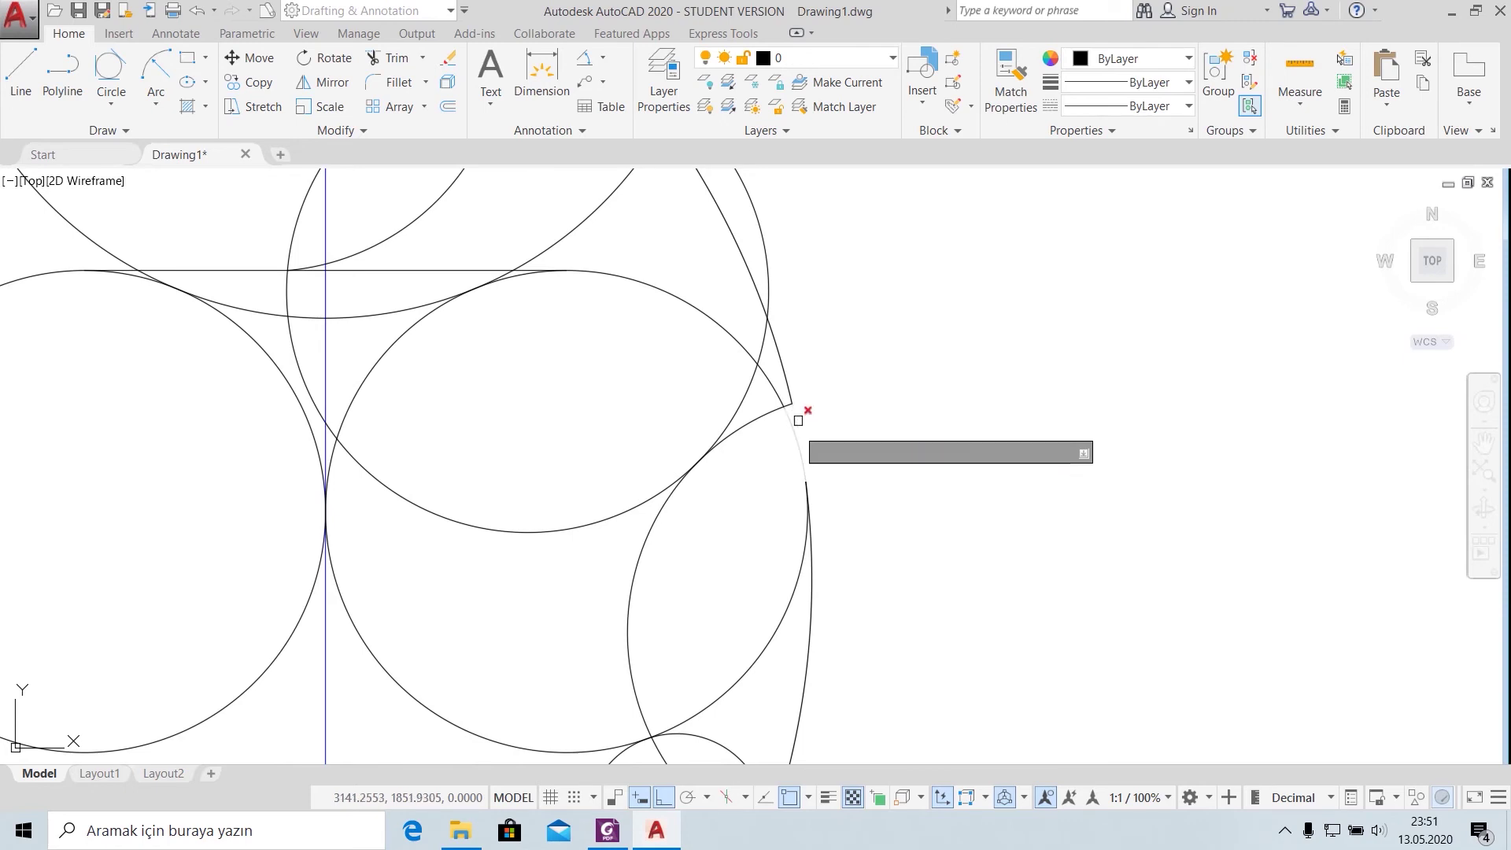
scroll(790, 406, "up", 2)
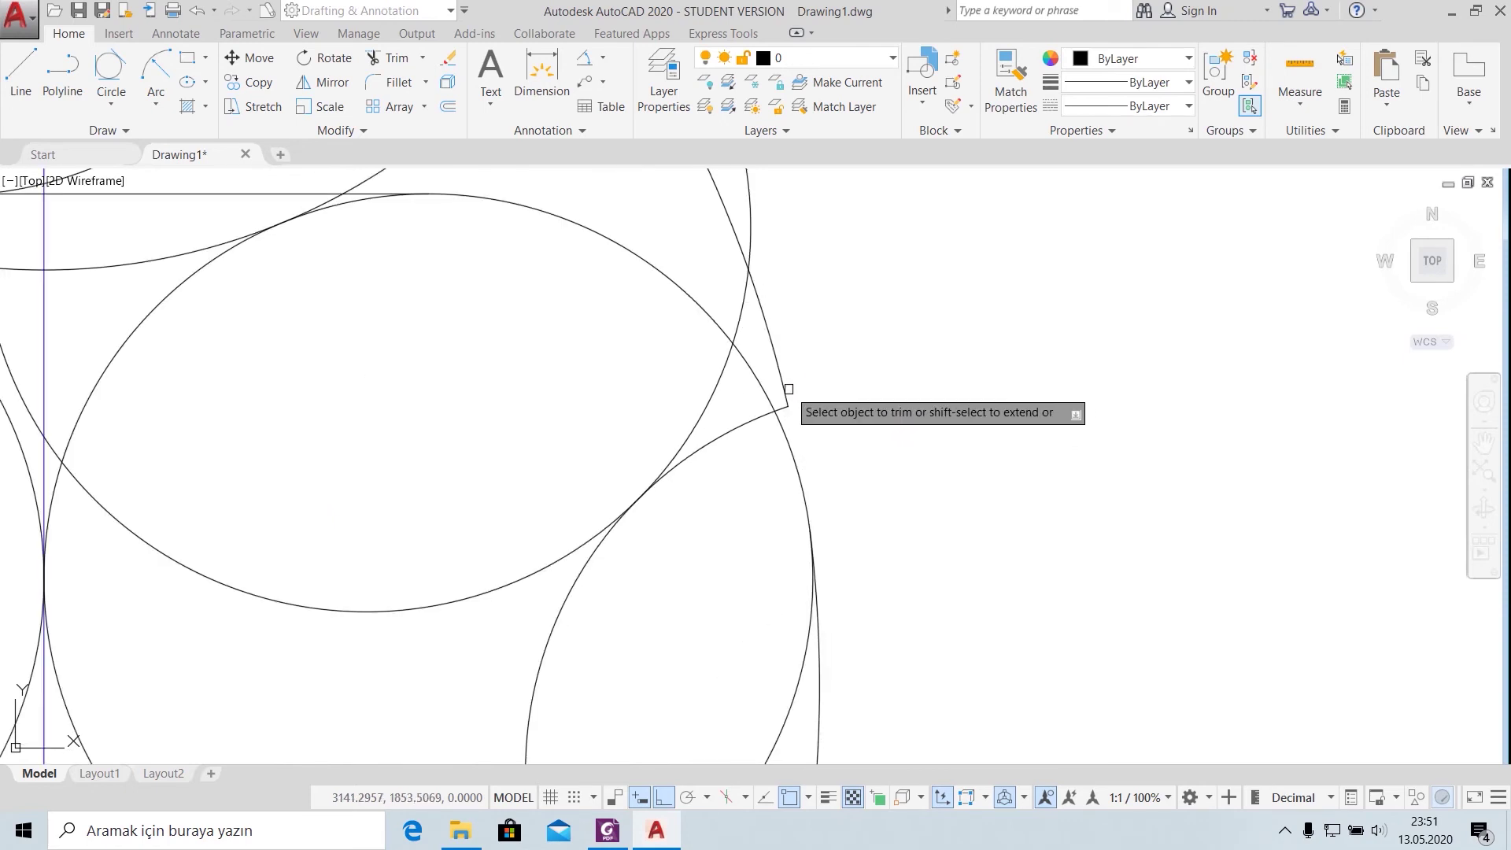
scroll(785, 411, "down", 2)
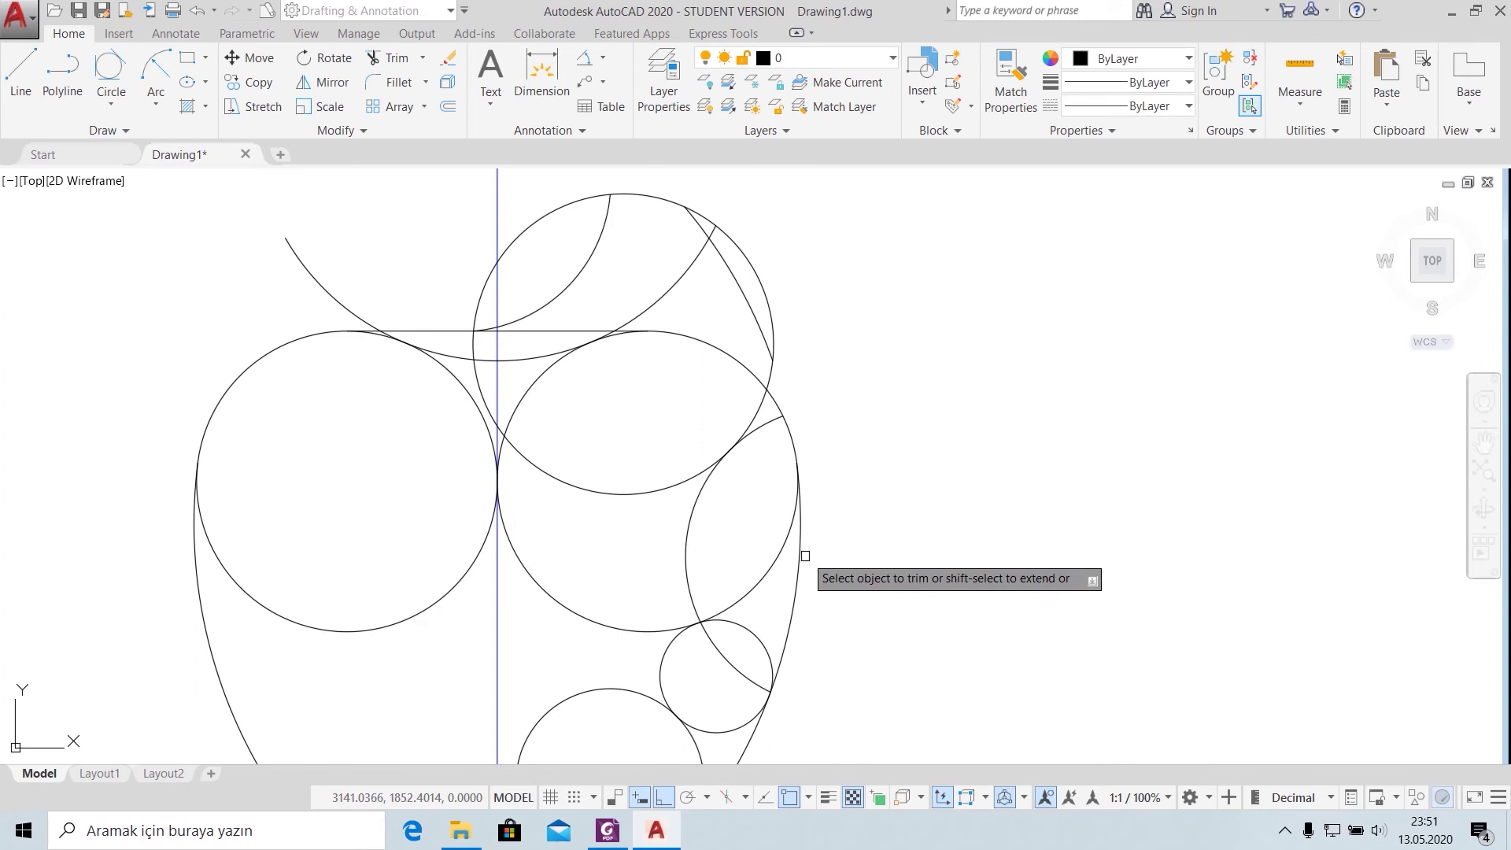
left_click(795, 496)
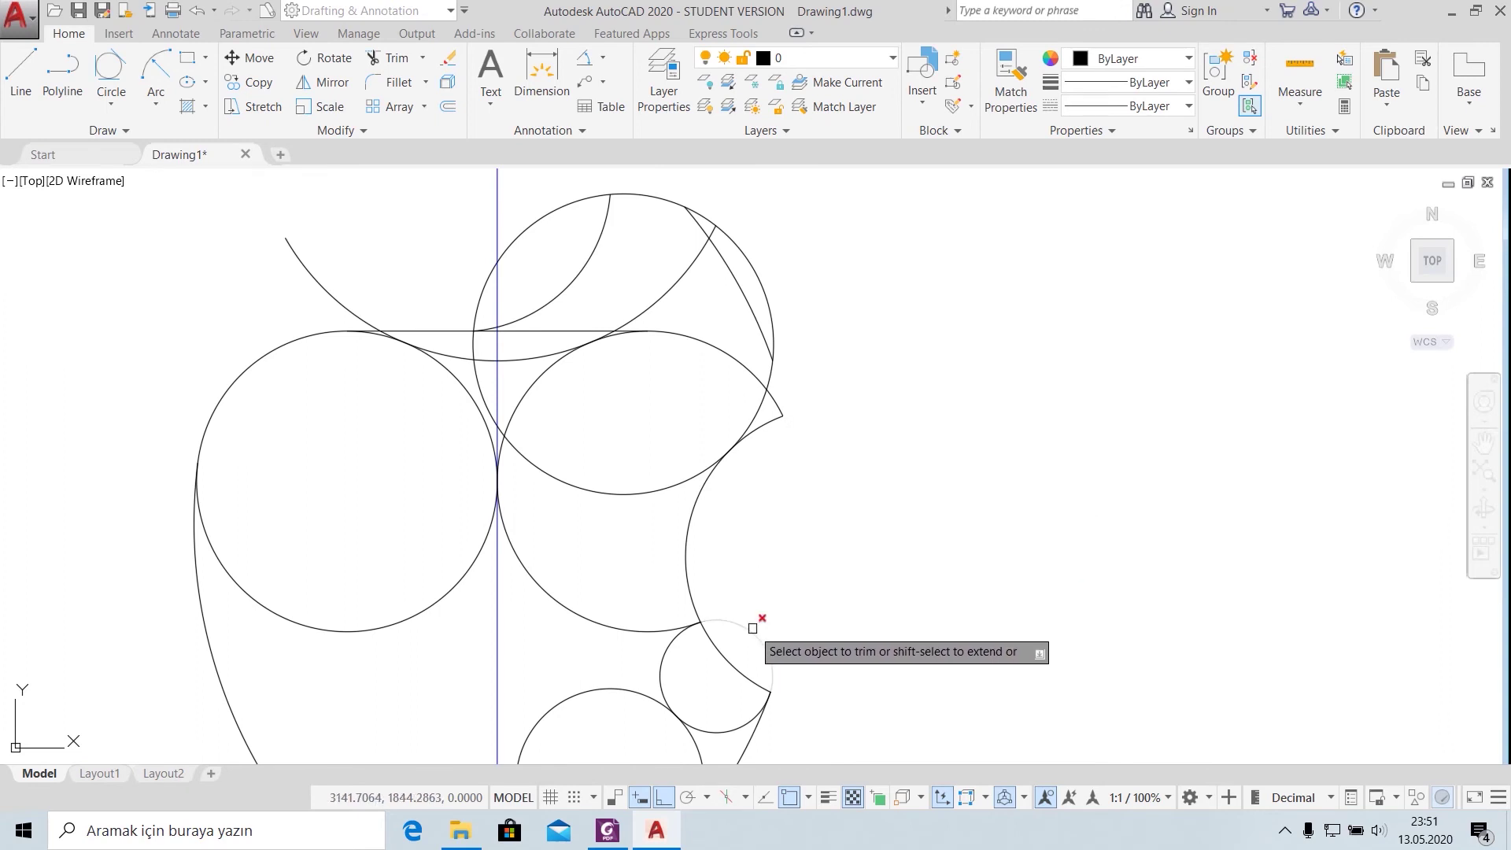
scroll(813, 701, "down", 2)
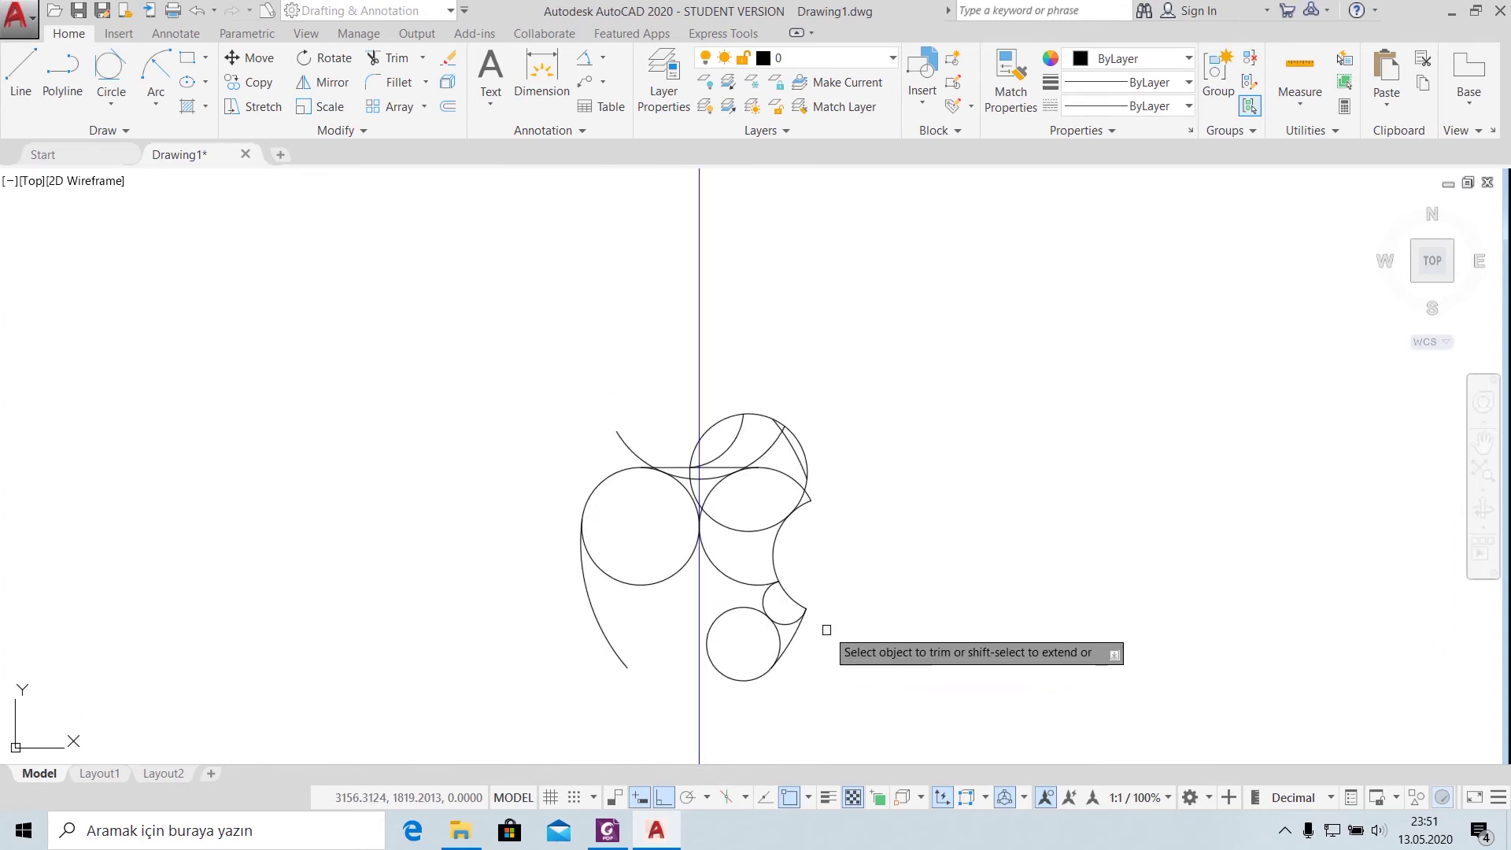
scroll(829, 614, "up", 3)
left_click(710, 612)
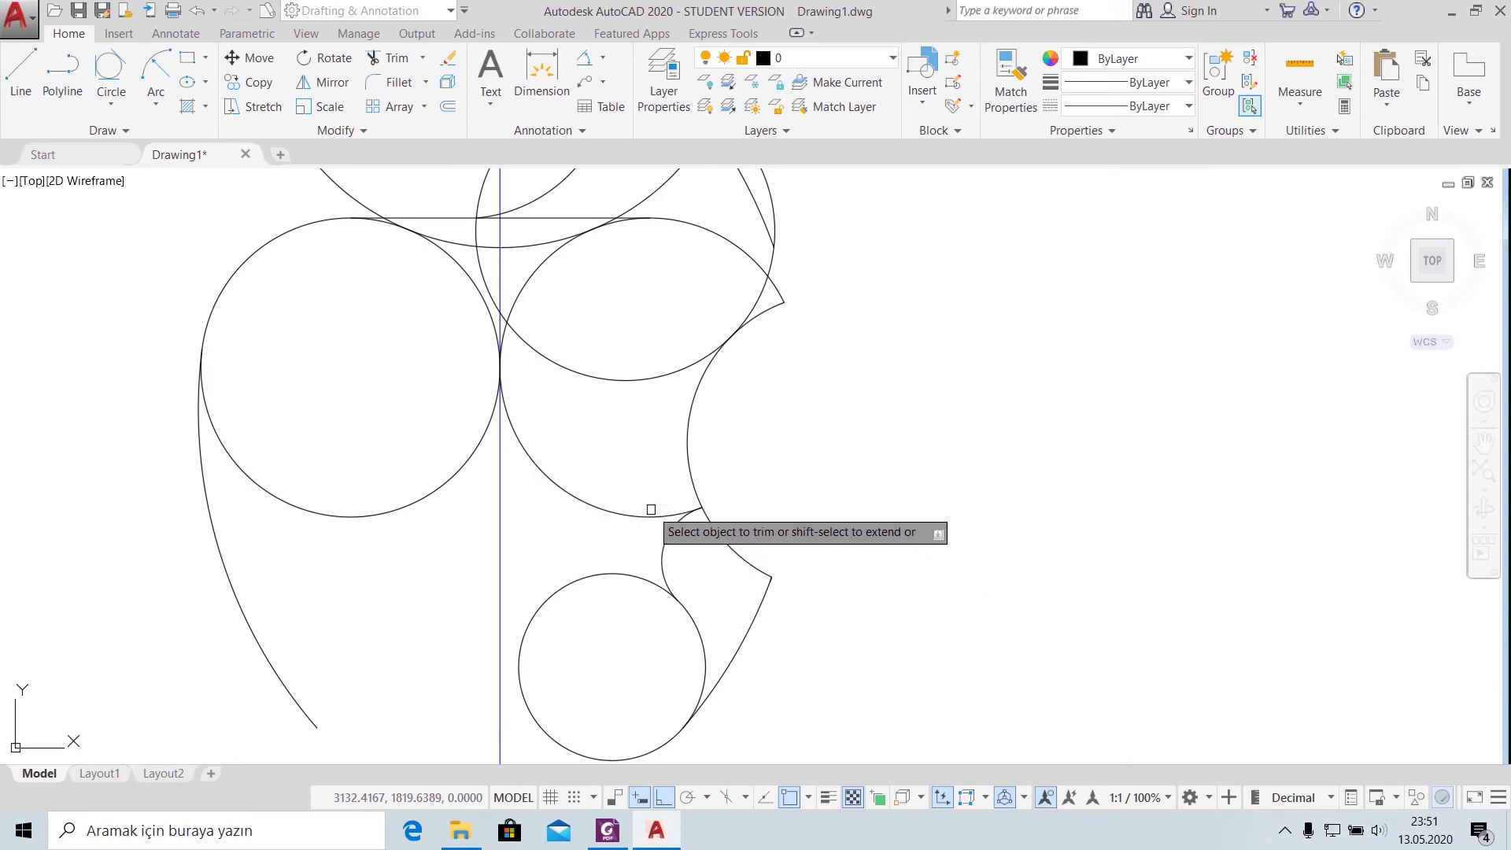
left_click(673, 530)
Step: Clear an accidental arc selection and select the small leftover arc stub by the bite
scroll(689, 520, "up", 2)
scroll(708, 504, "up", 1)
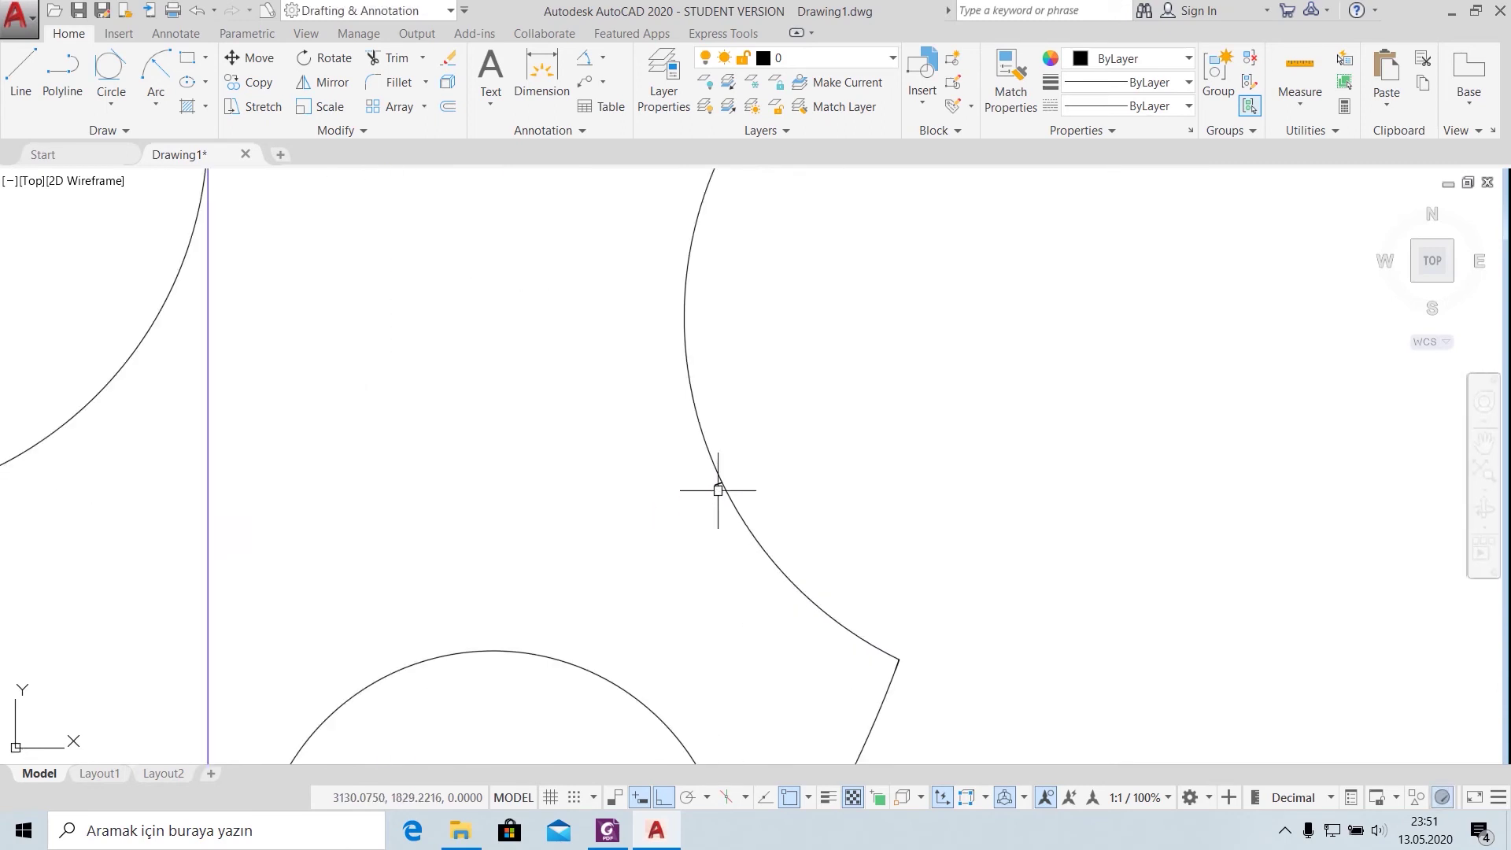
left_click(716, 485)
key("Escape")
scroll(808, 409, "up", 5)
scroll(1046, 361, "down", 2)
scroll(1053, 364, "down", 2)
scroll(857, 496, "up", 3)
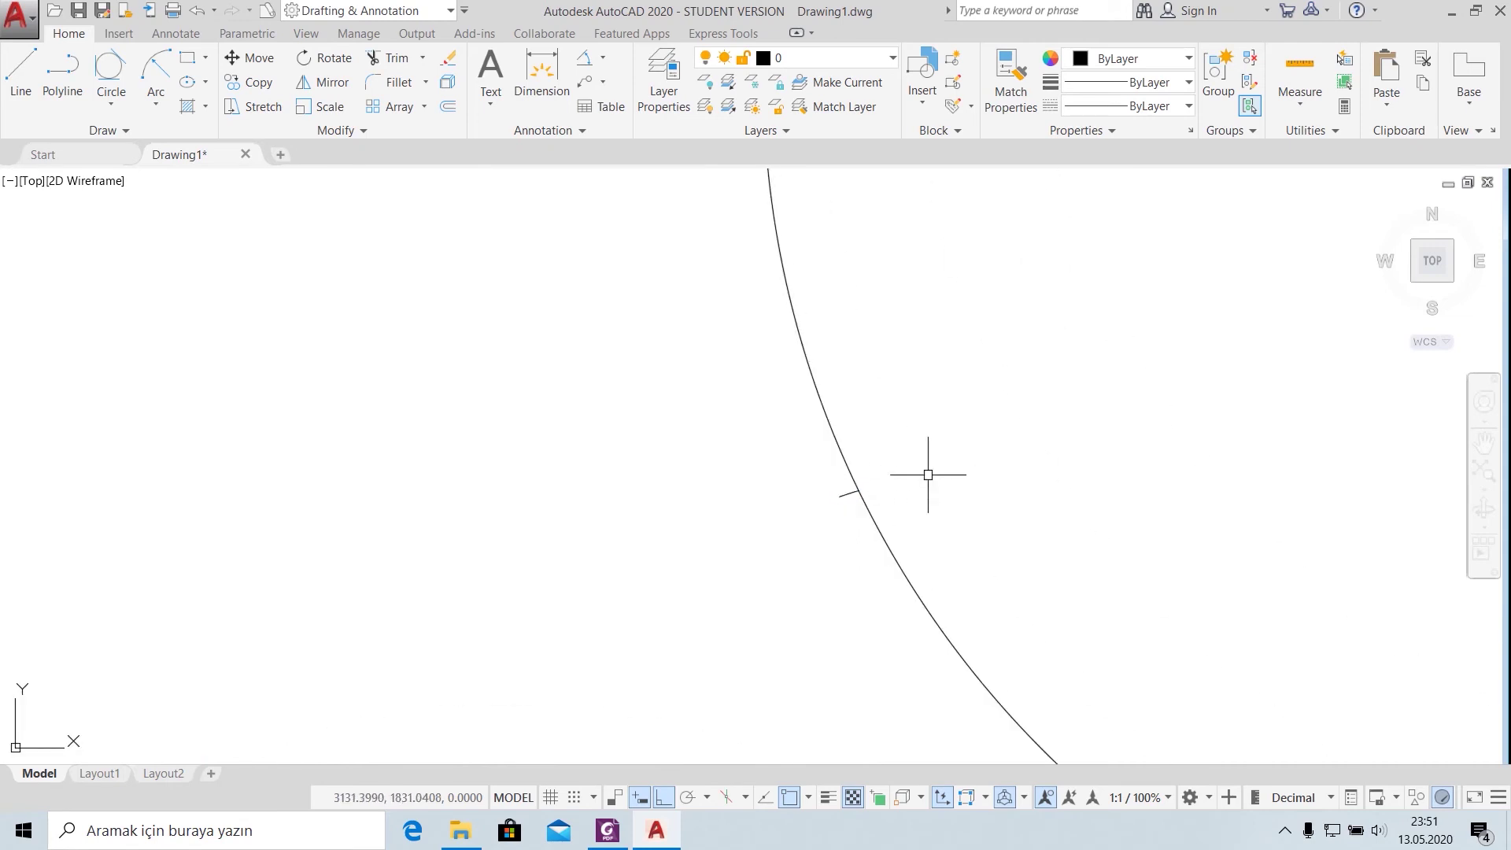
left_click(839, 495)
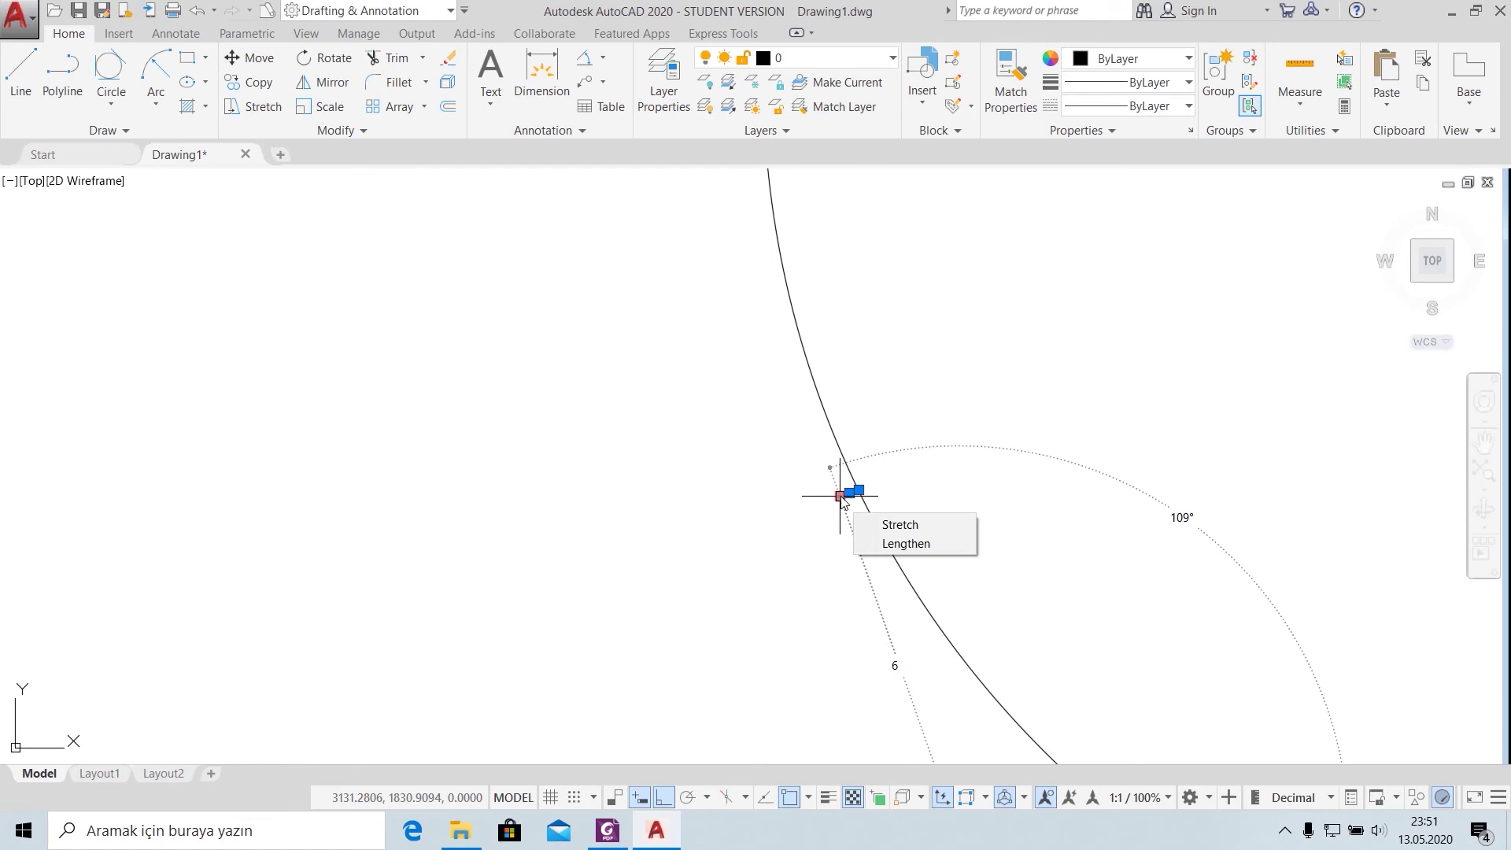
scroll(907, 481, "down", 3)
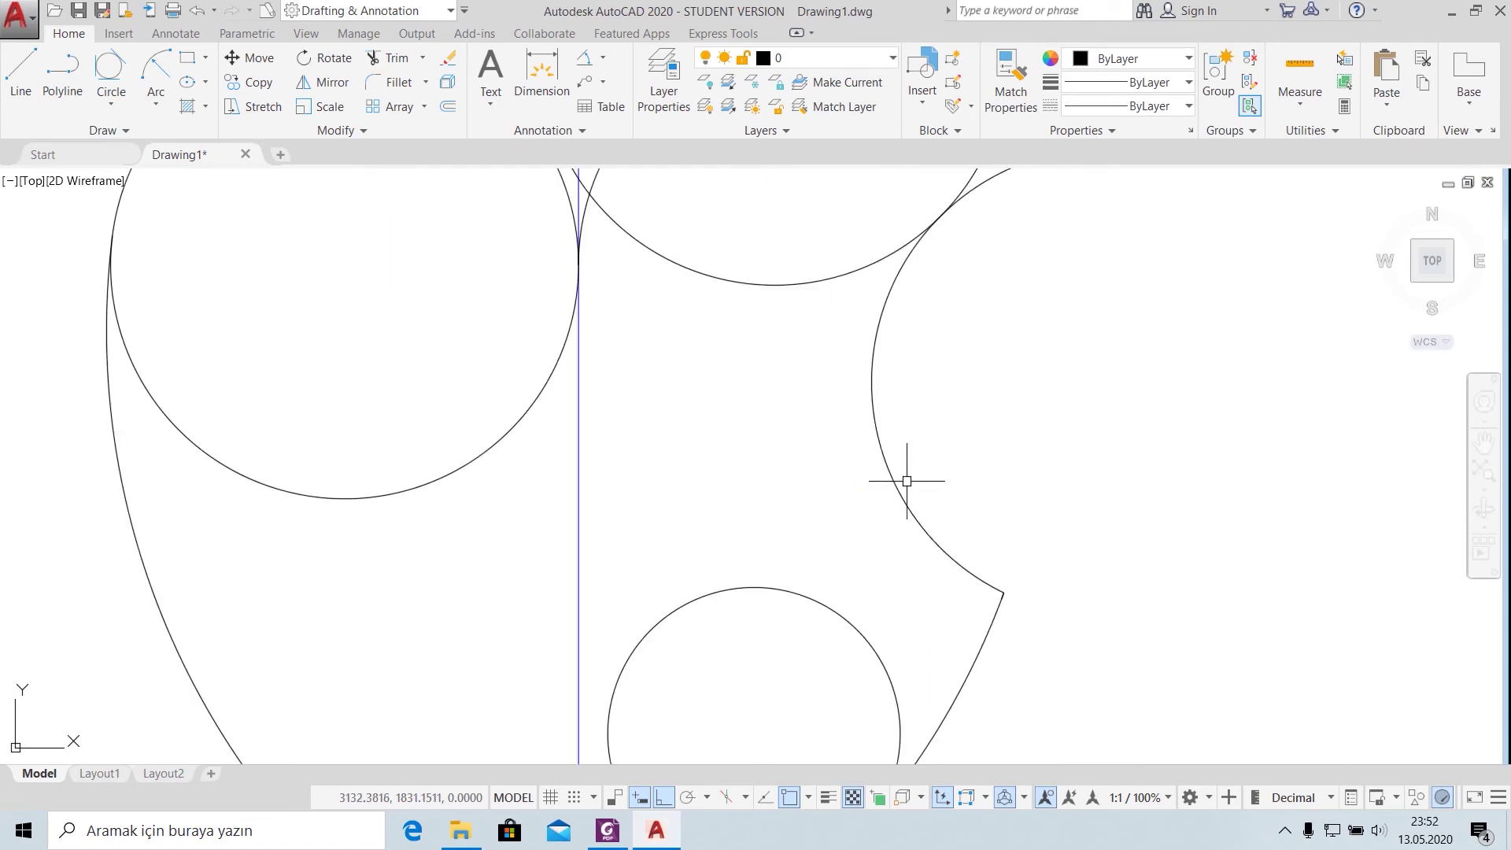
Step: Trim the top circle's lower-left arc, the large arc's upper-left part and the piece below the horizontal line
scroll(976, 509, "down", 2)
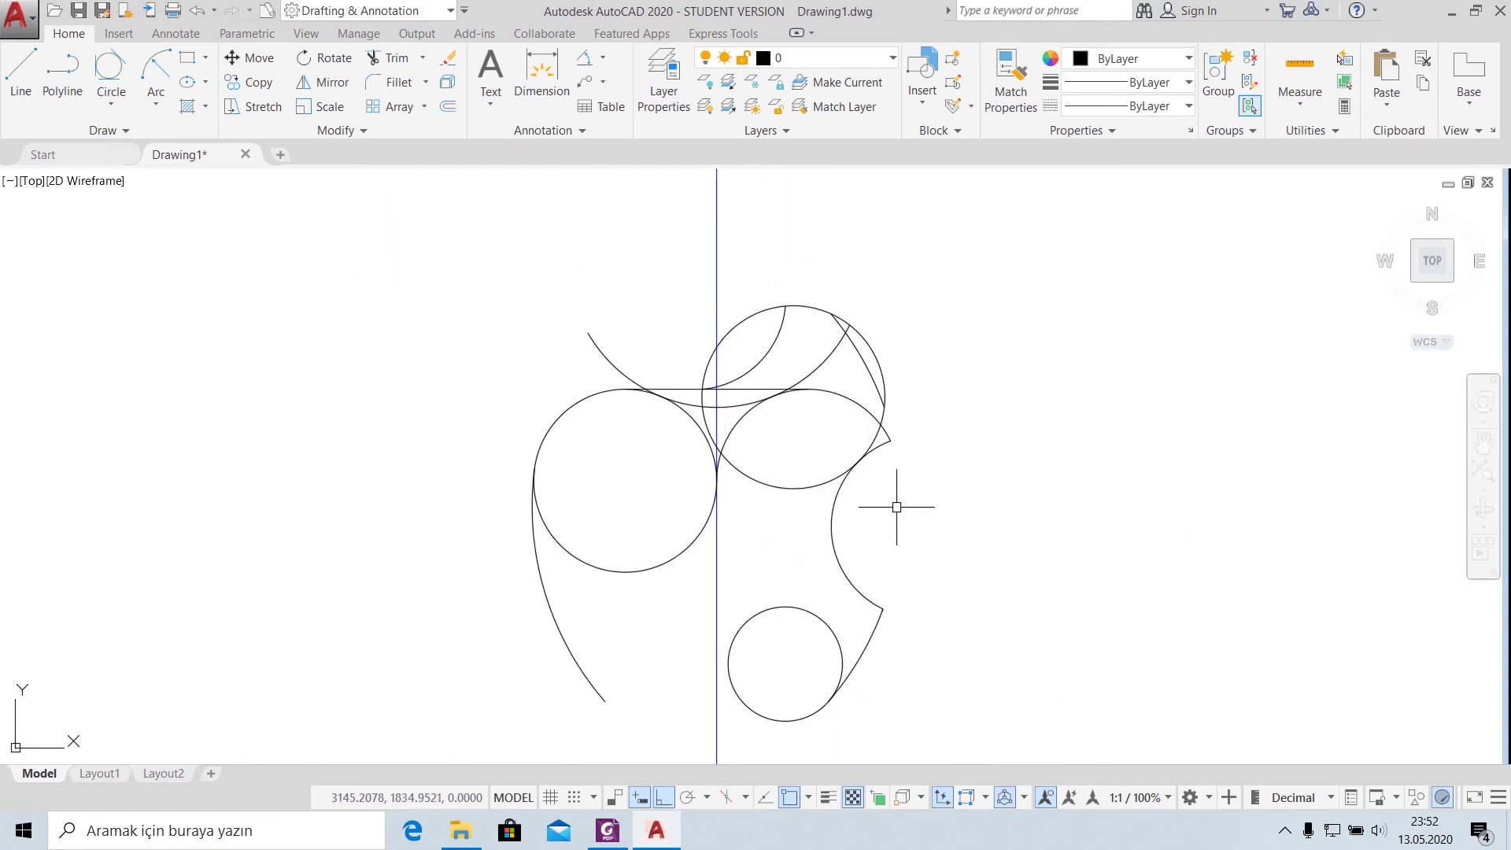
scroll(865, 480, "up", 2)
scroll(786, 488, "up", 2)
scroll(653, 475, "down", 2)
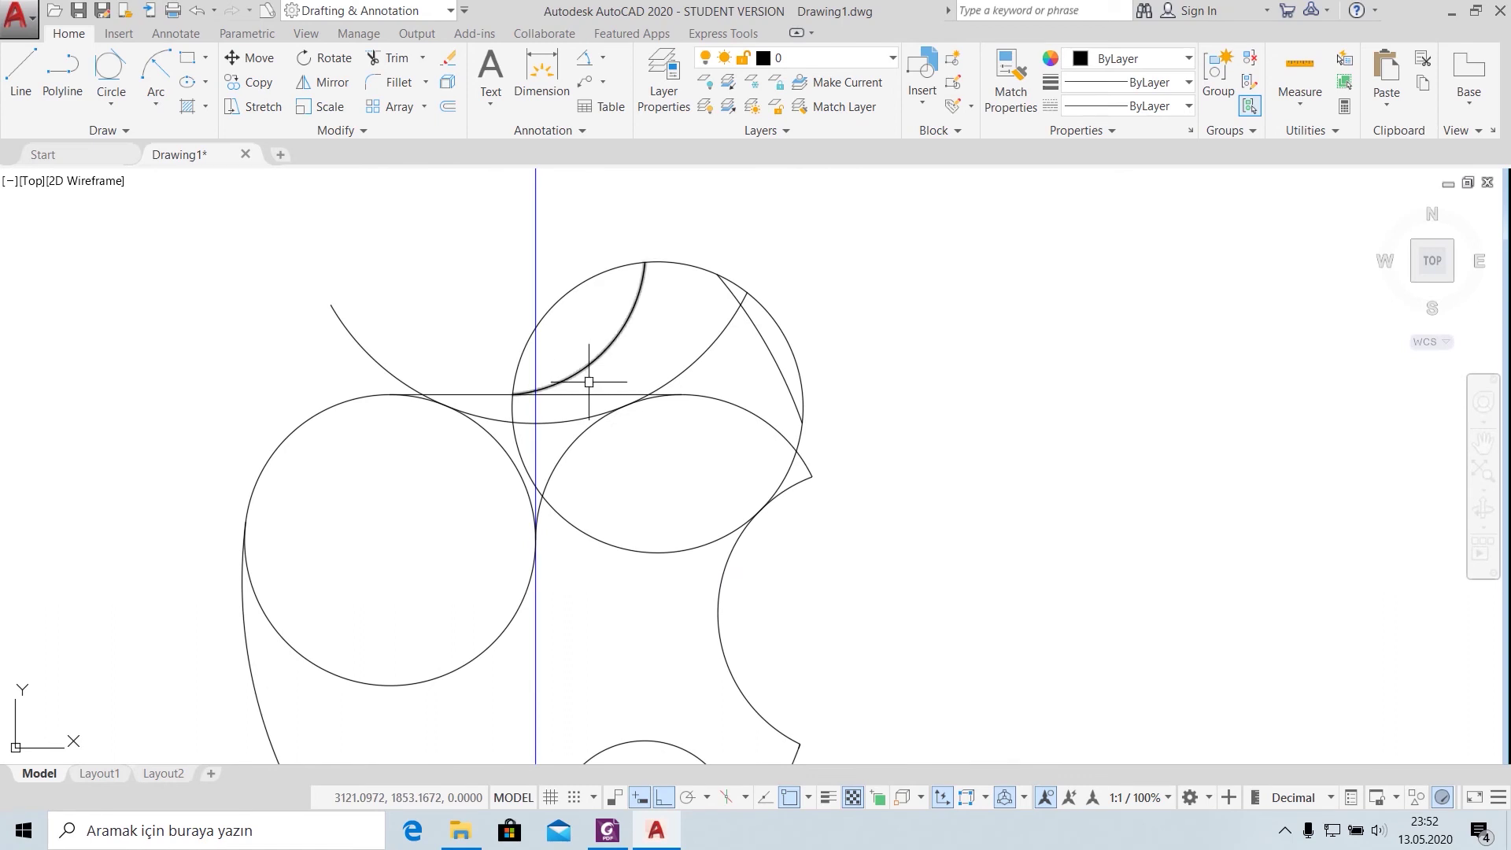
type("tr")
key("Return")
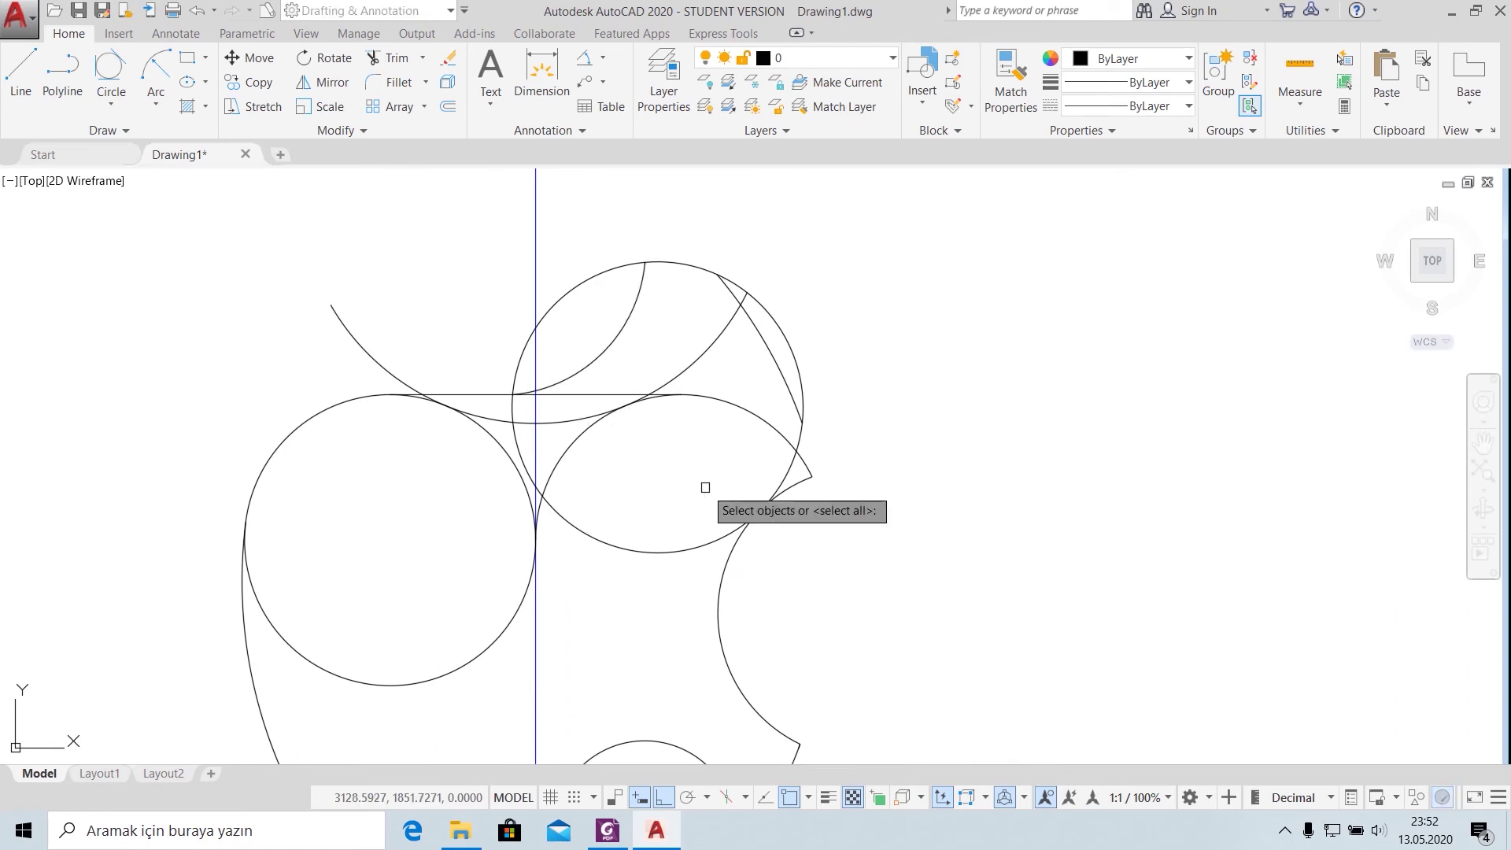
key("Return")
left_click(523, 449)
left_click(364, 340)
scroll(557, 329, "up", 4)
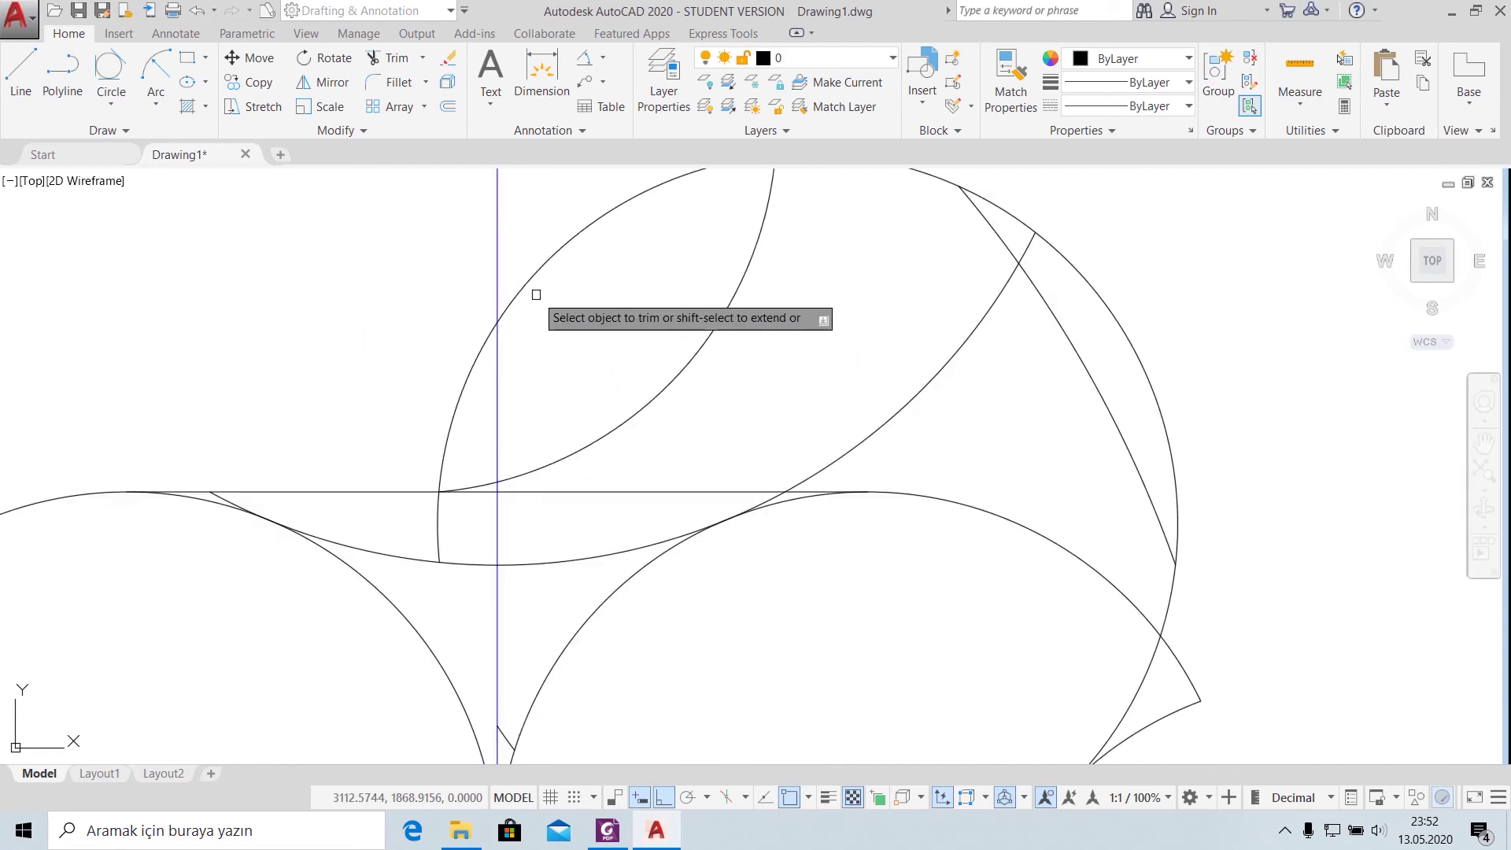
left_click(438, 540)
Step: Trim the arc beside the leaf, the leftover pieces to its right and the stub above the circle
scroll(472, 520, "down", 4)
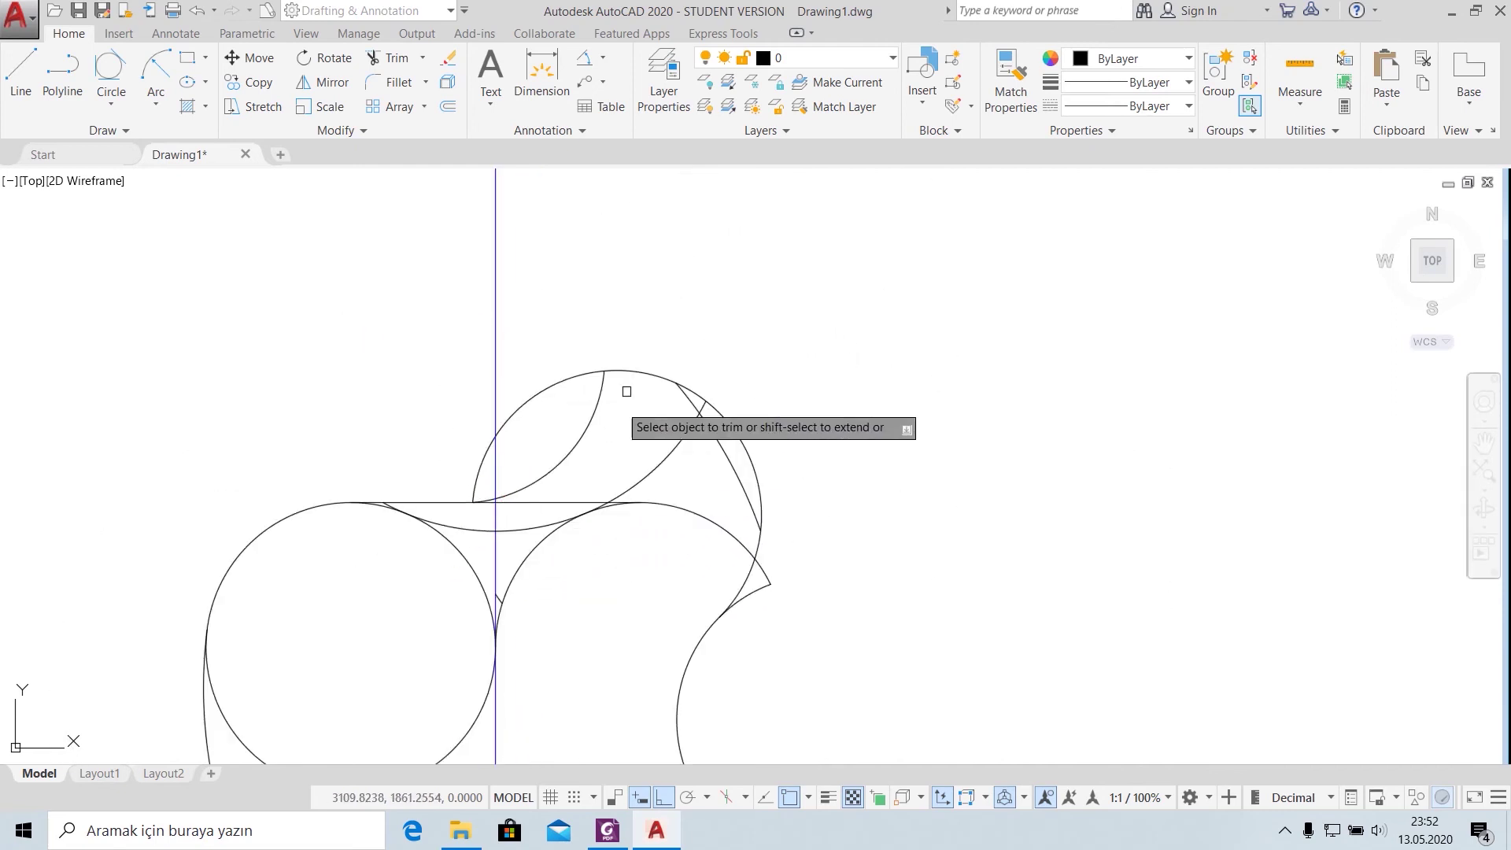
left_click(644, 372)
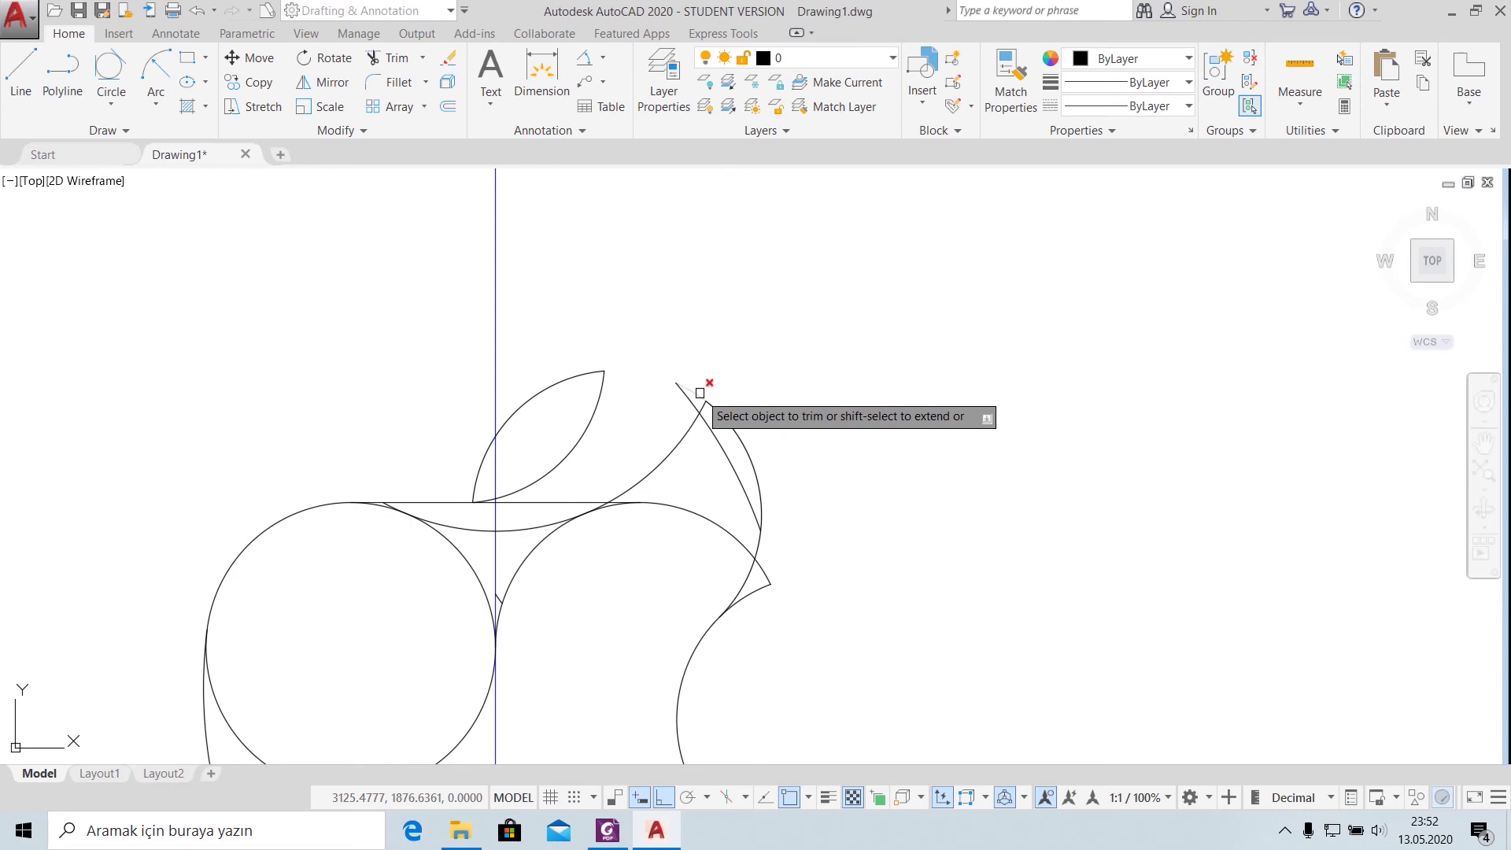
left_click_drag(708, 398, 673, 421)
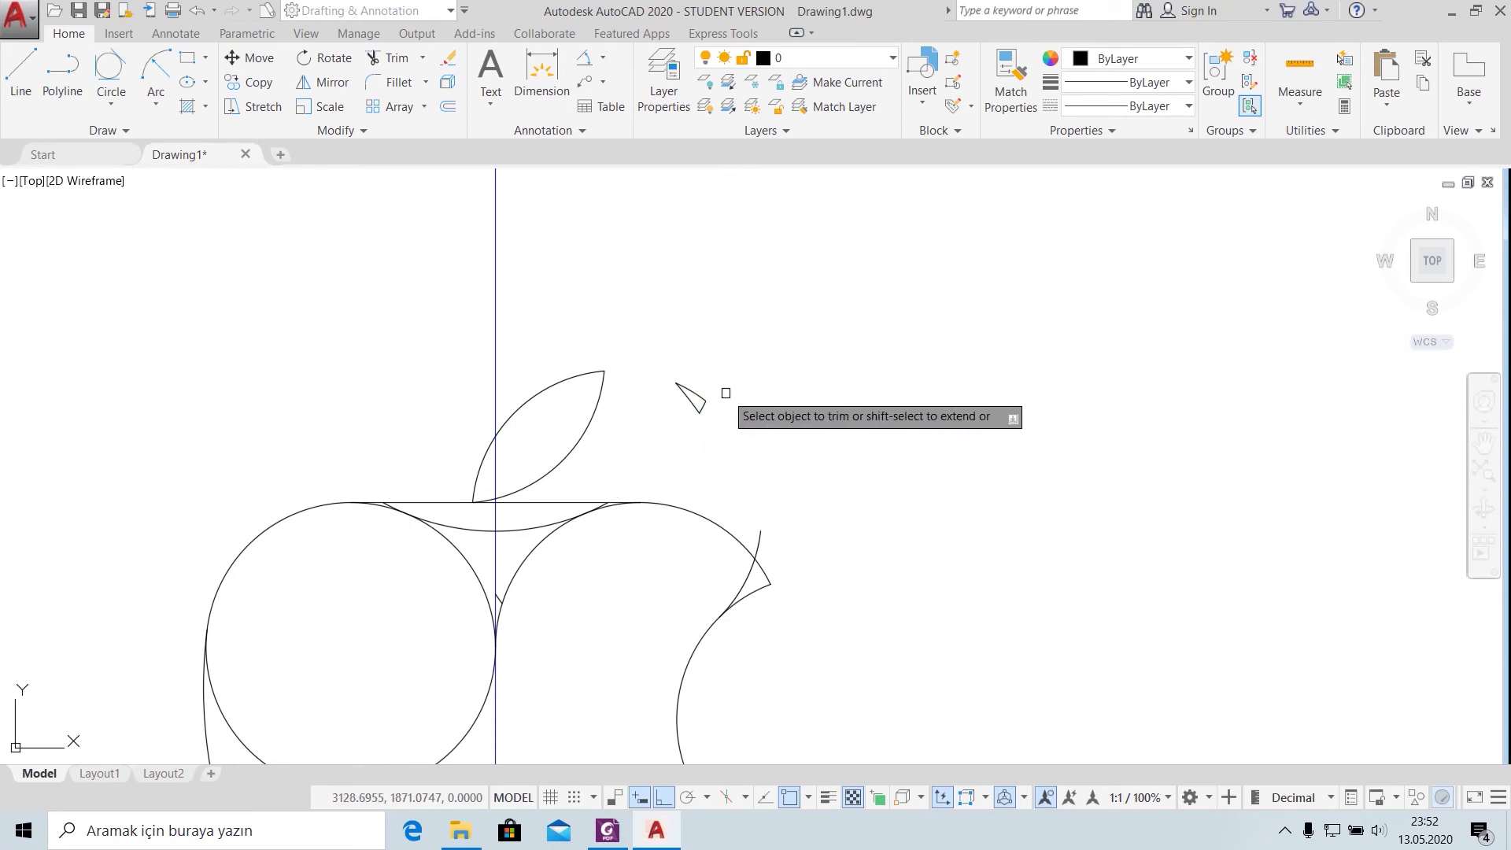
left_click(760, 540)
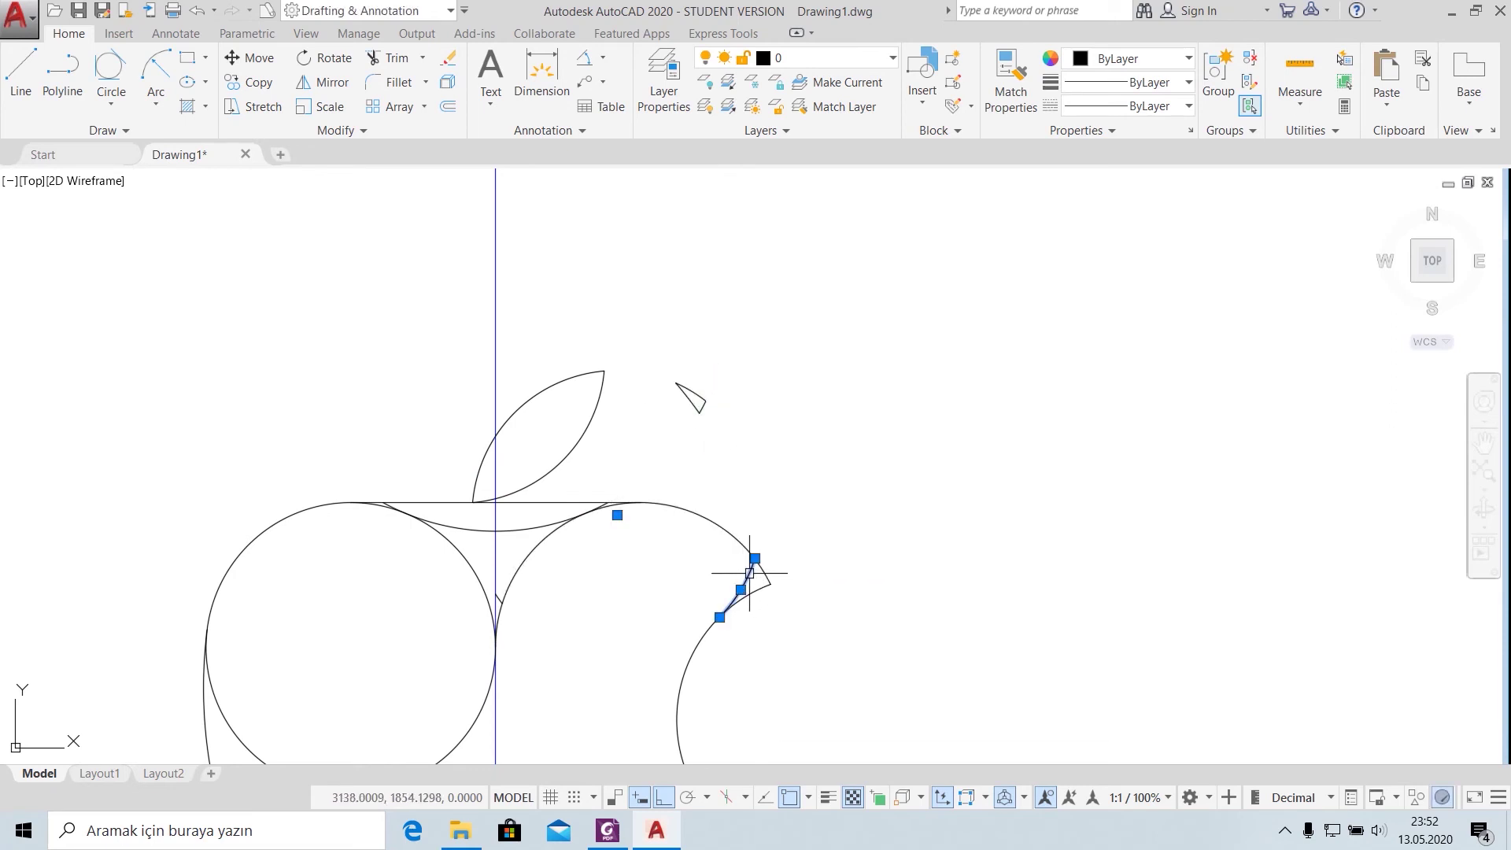
Step: Delete the small leftover triangle and the horizontal line across the apple top
left_click(743, 344)
left_click(673, 437)
key("Delete")
left_click(558, 503)
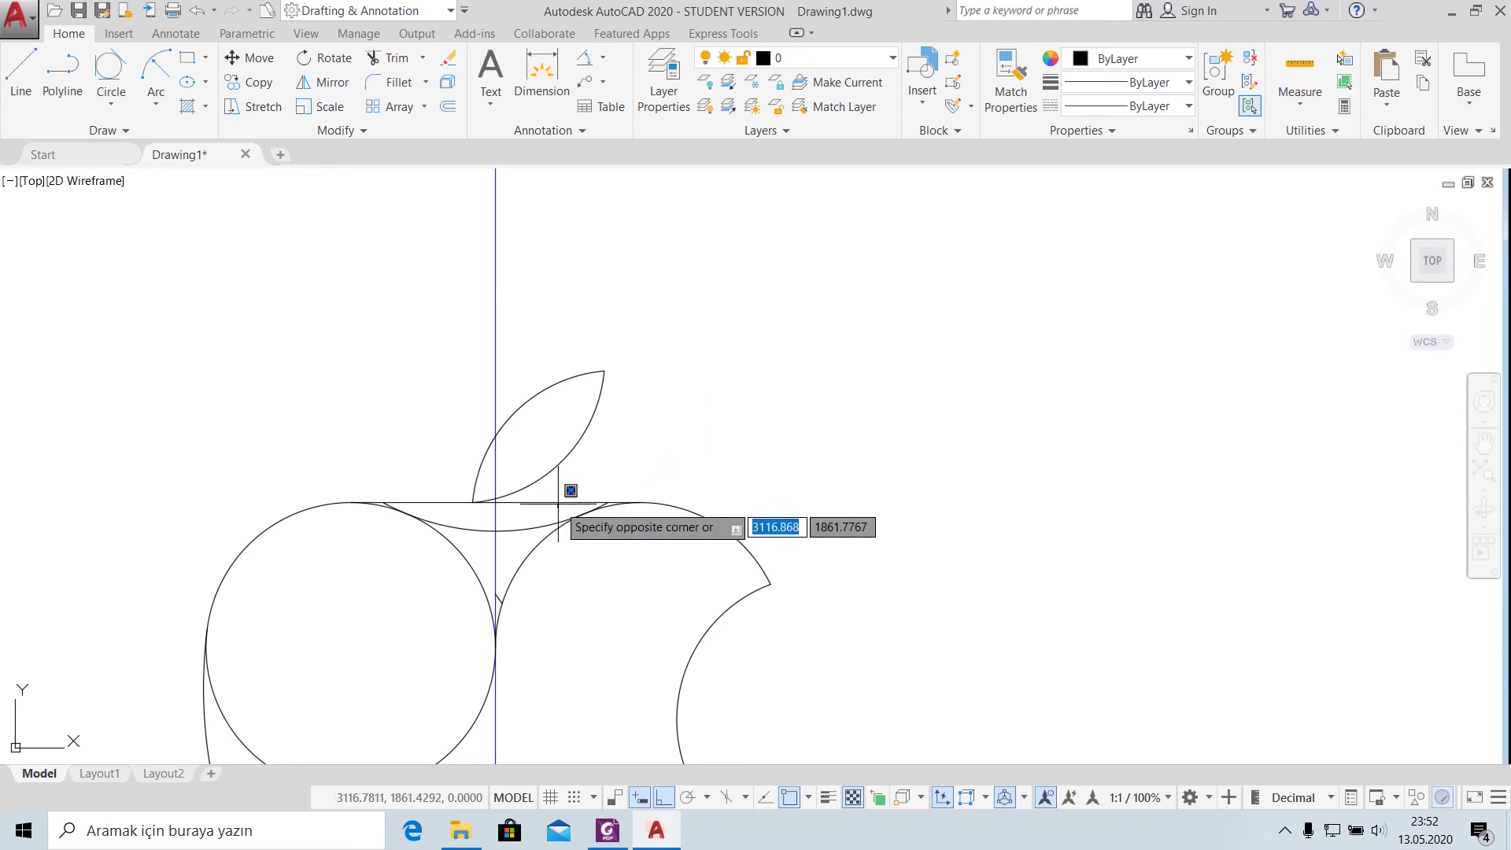
left_click(561, 498)
key("Delete")
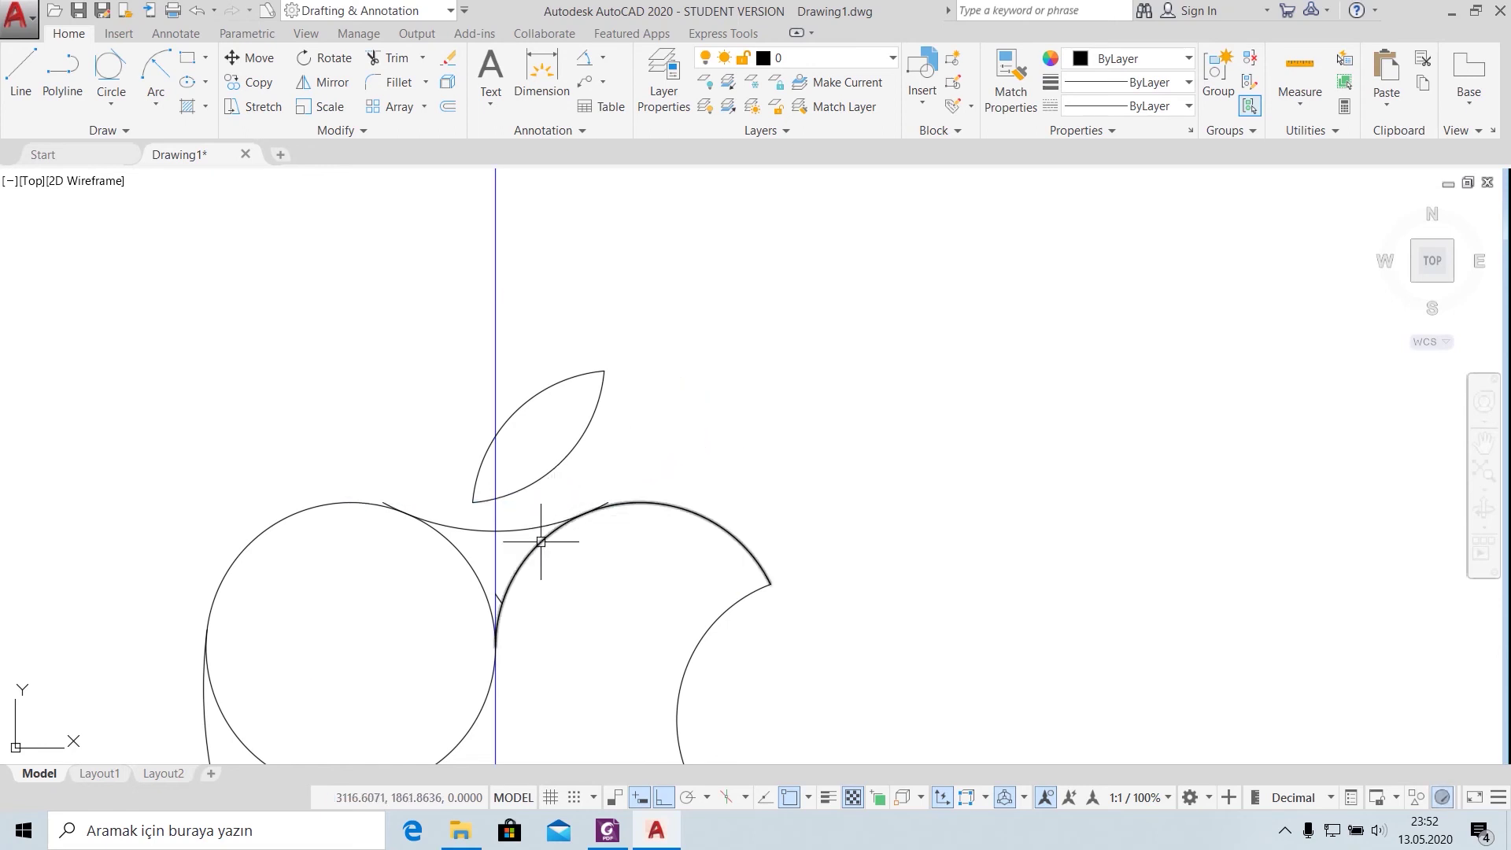
Step: Trim the inner arcs of both top circles so the top forms one smooth dip
scroll(617, 467, "up", 4)
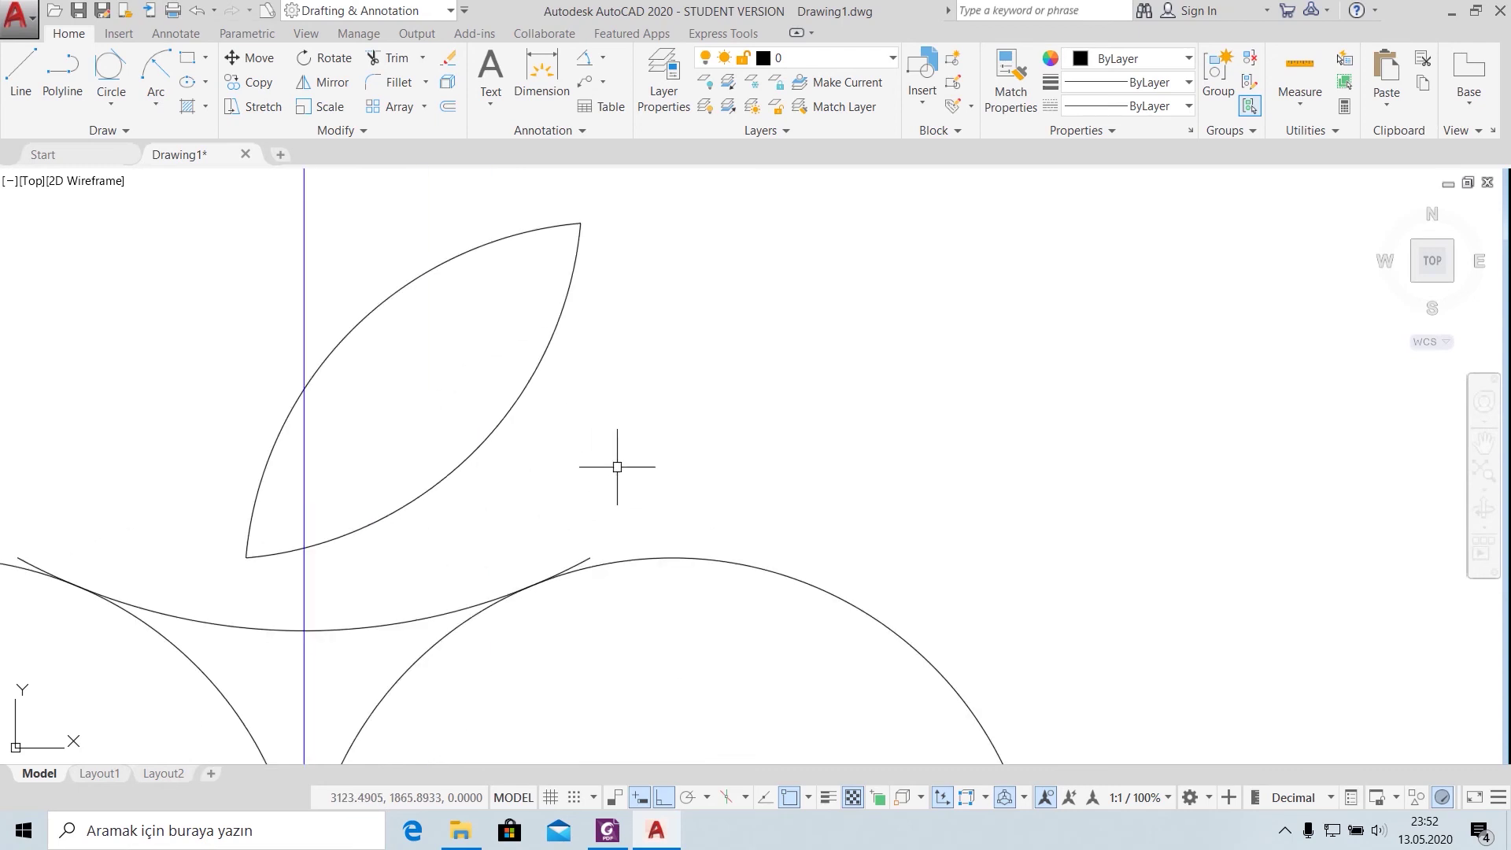
type("TR")
key("Return")
key("Return")
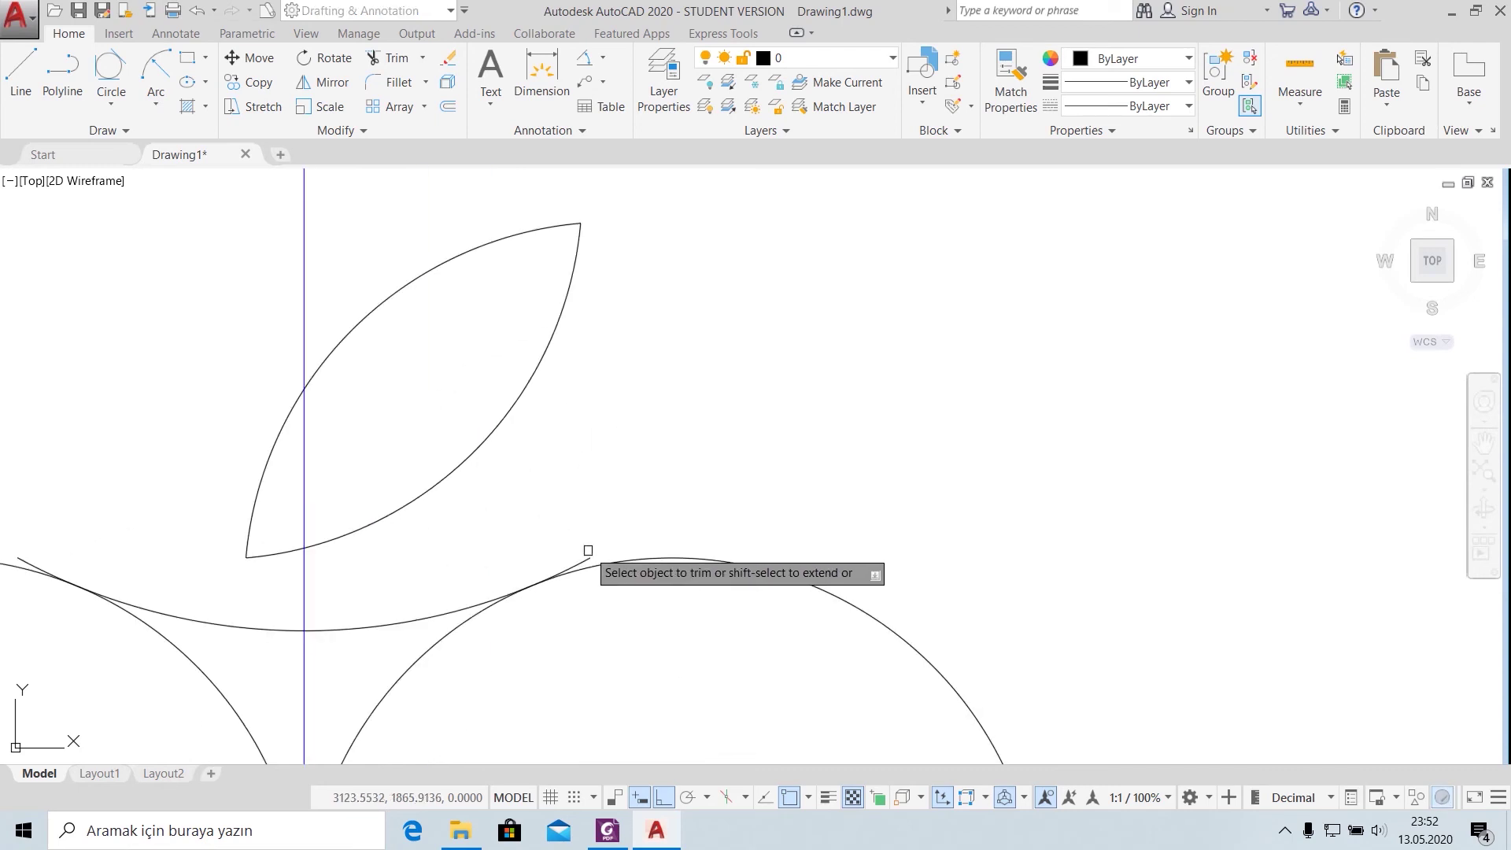
scroll(592, 535, "down", 2)
mouse_move(289, 520)
middle_mouse_down()
mouse_move(511, 516)
mouse_move(533, 445)
middle_mouse_up()
scroll(398, 513, "up", 3)
scroll(391, 519, "down", 3)
left_click(639, 573)
left_click(704, 523)
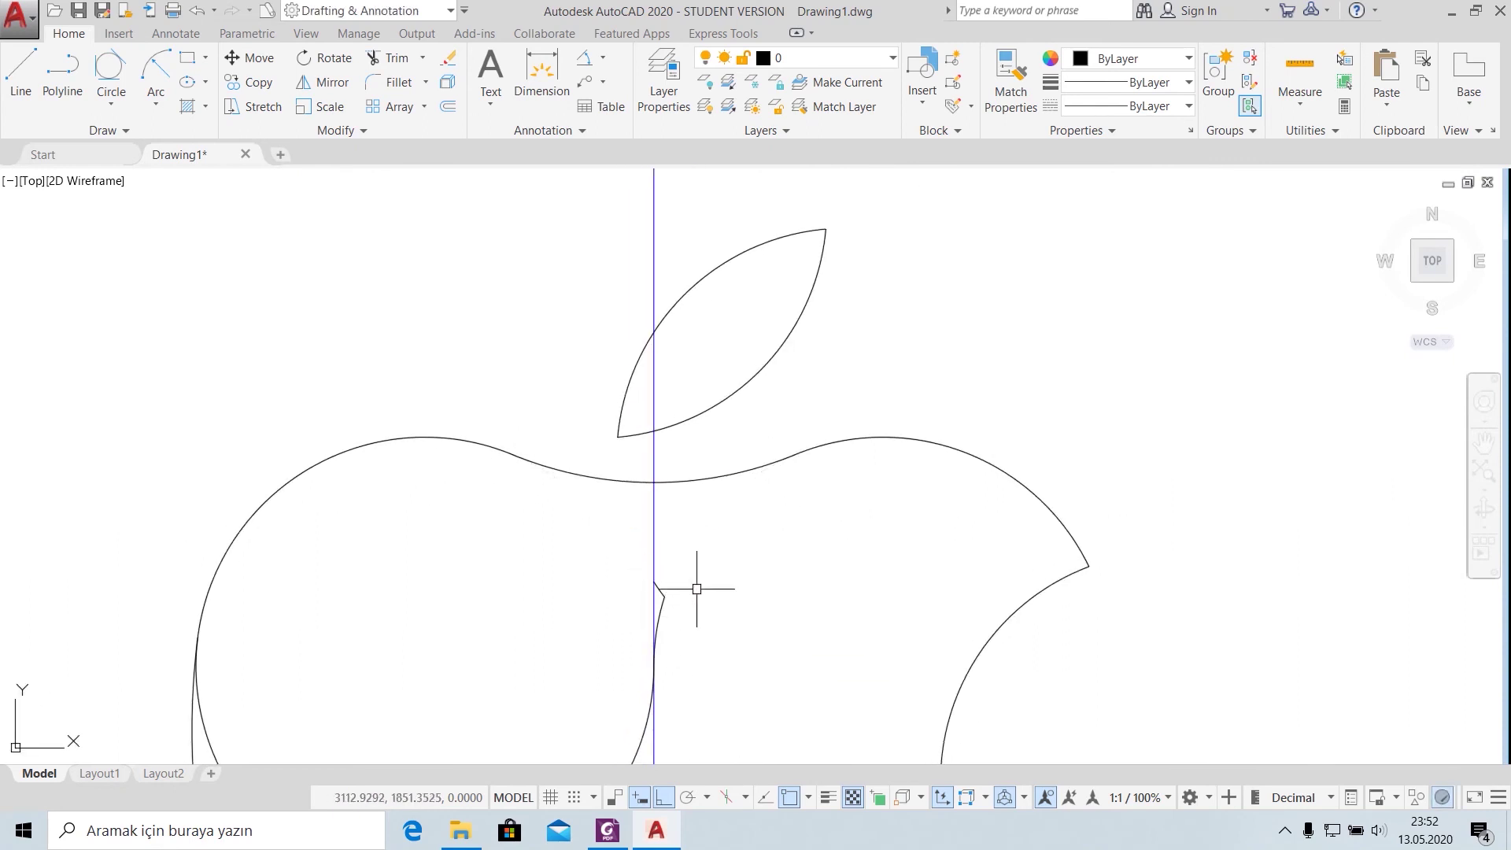
scroll(763, 617, "down", 3)
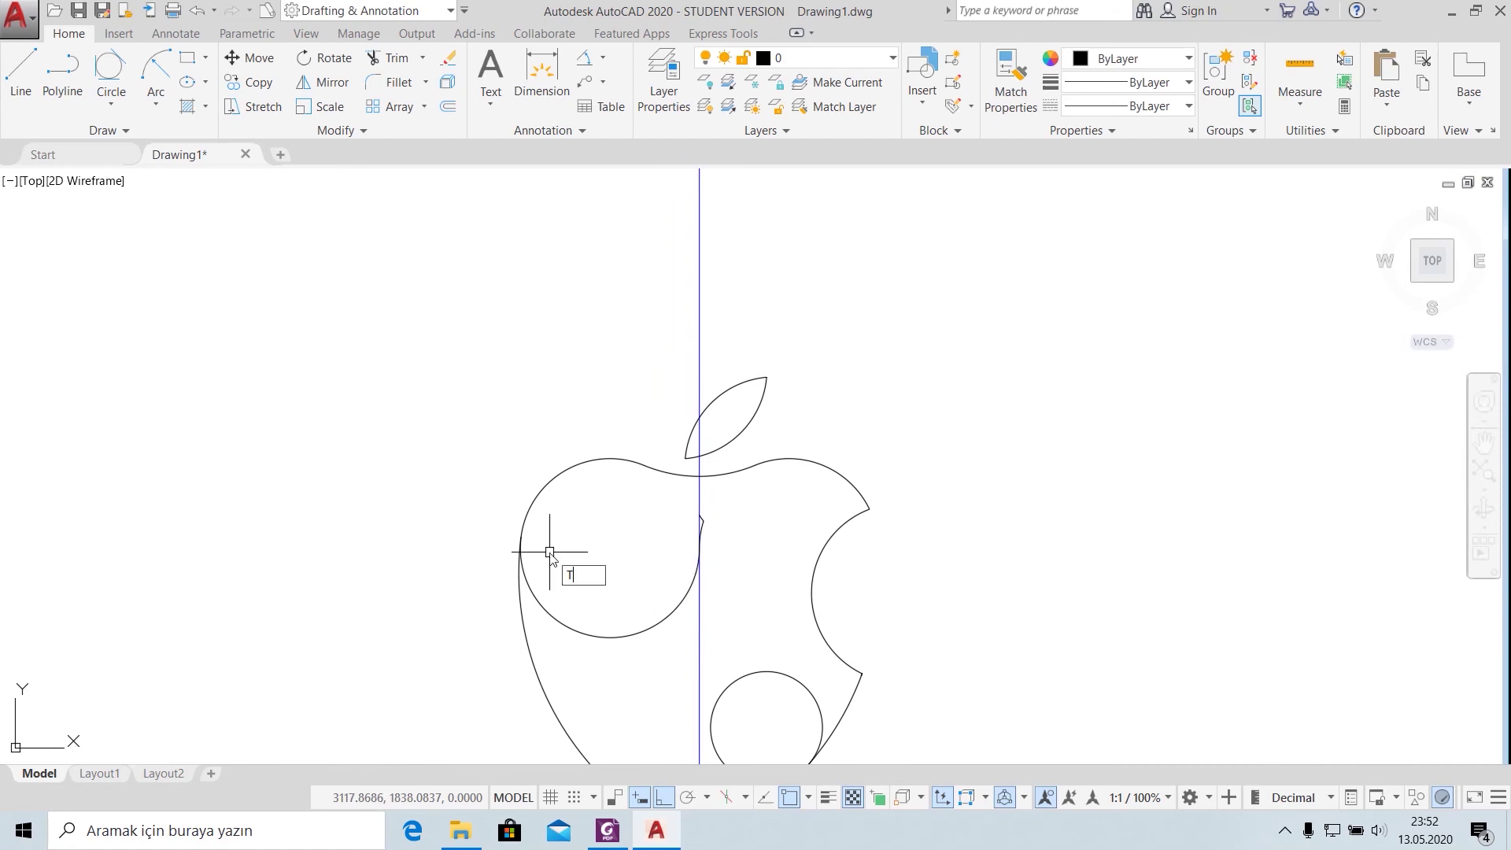
Step: Trim away the left circle's lower arc
type("r")
key("Return")
key("Return")
left_click(647, 626)
scroll(716, 520, "up", 4)
key("Escape")
Step: Window-select and delete the small leftover curve by the centre line, then check the PDF reference
left_click(692, 460)
left_click(632, 543)
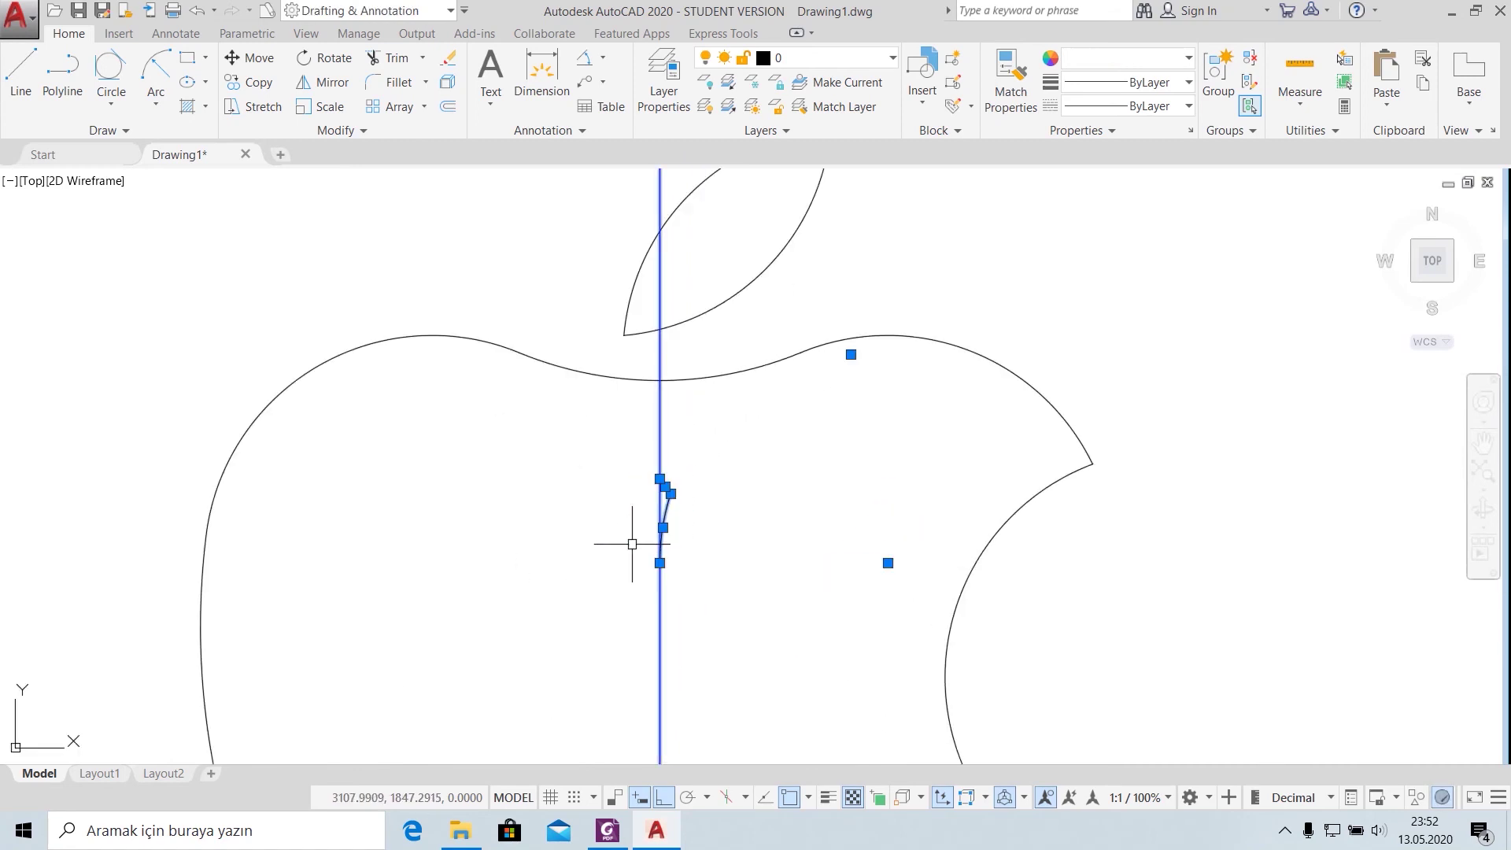
key("Escape")
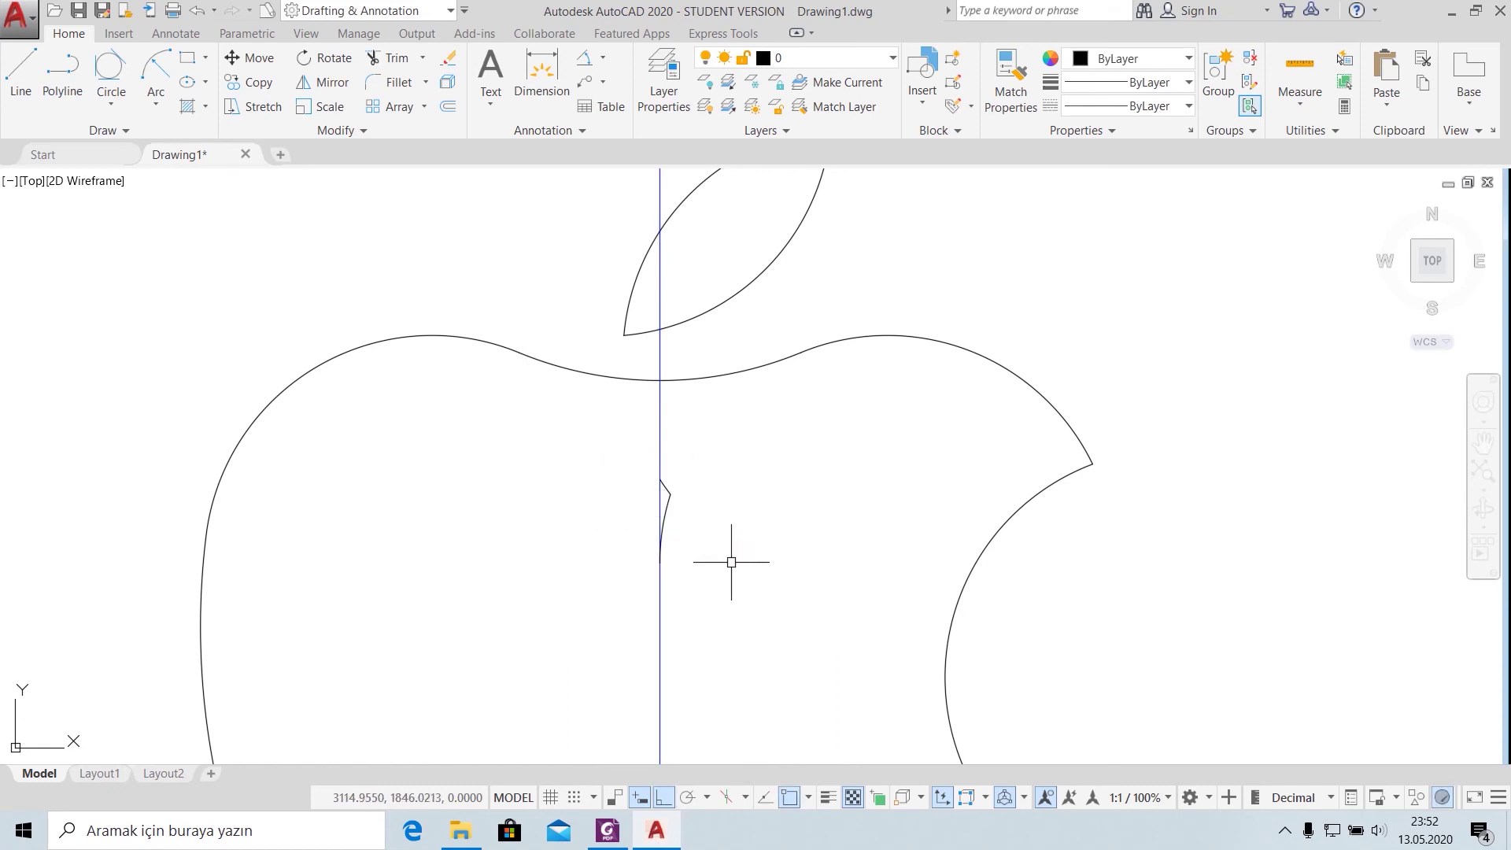
left_click(625, 470)
left_click(720, 557)
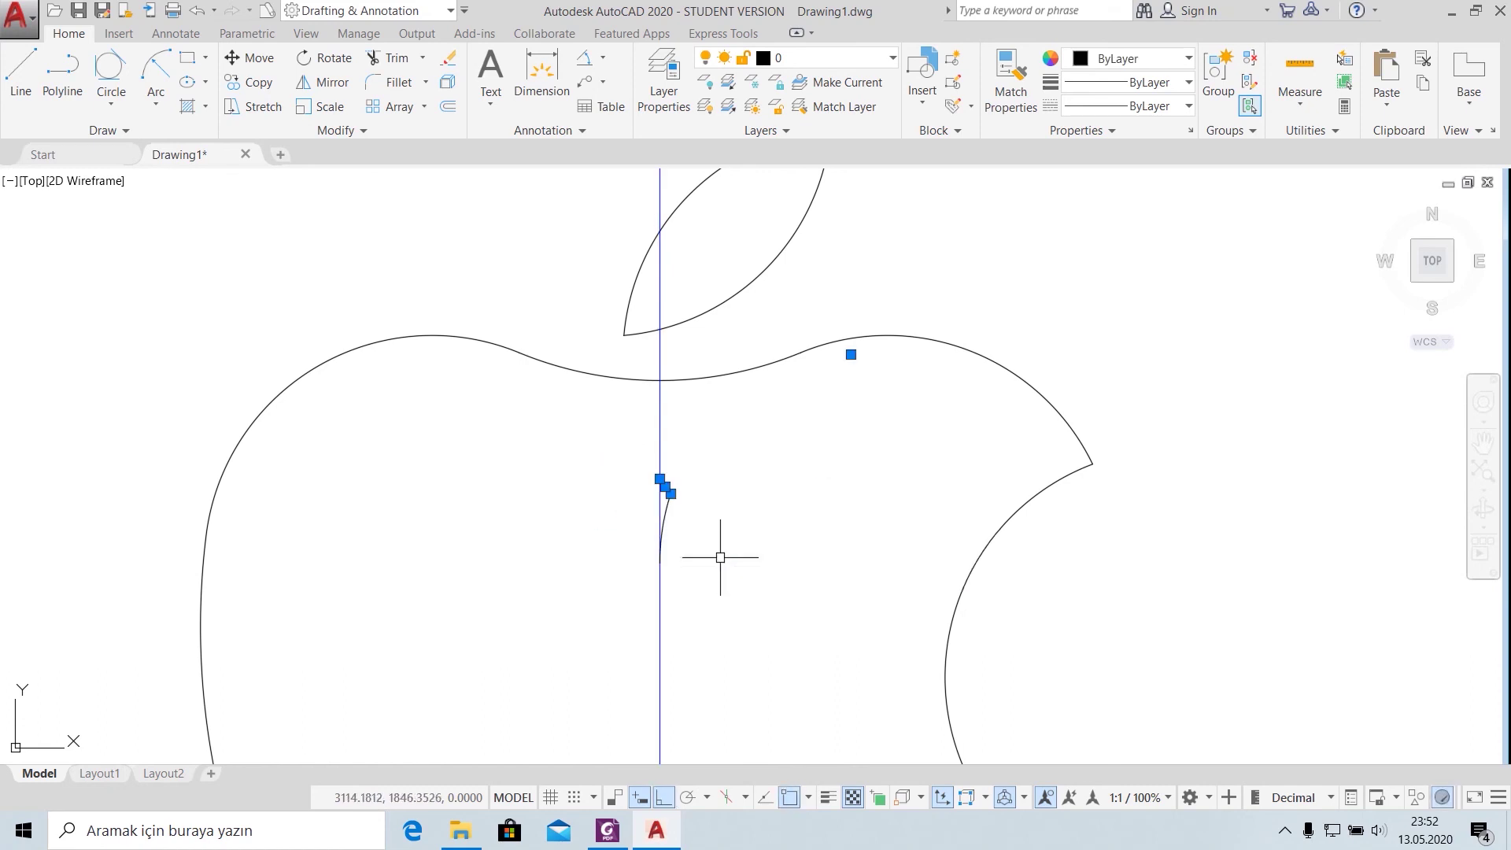
left_click(610, 476)
left_click(791, 651)
key("Delete")
scroll(787, 661, "down", 4)
mouse_move(790, 641)
middle_mouse_down()
mouse_move(797, 528)
mouse_move(840, 425)
middle_mouse_up()
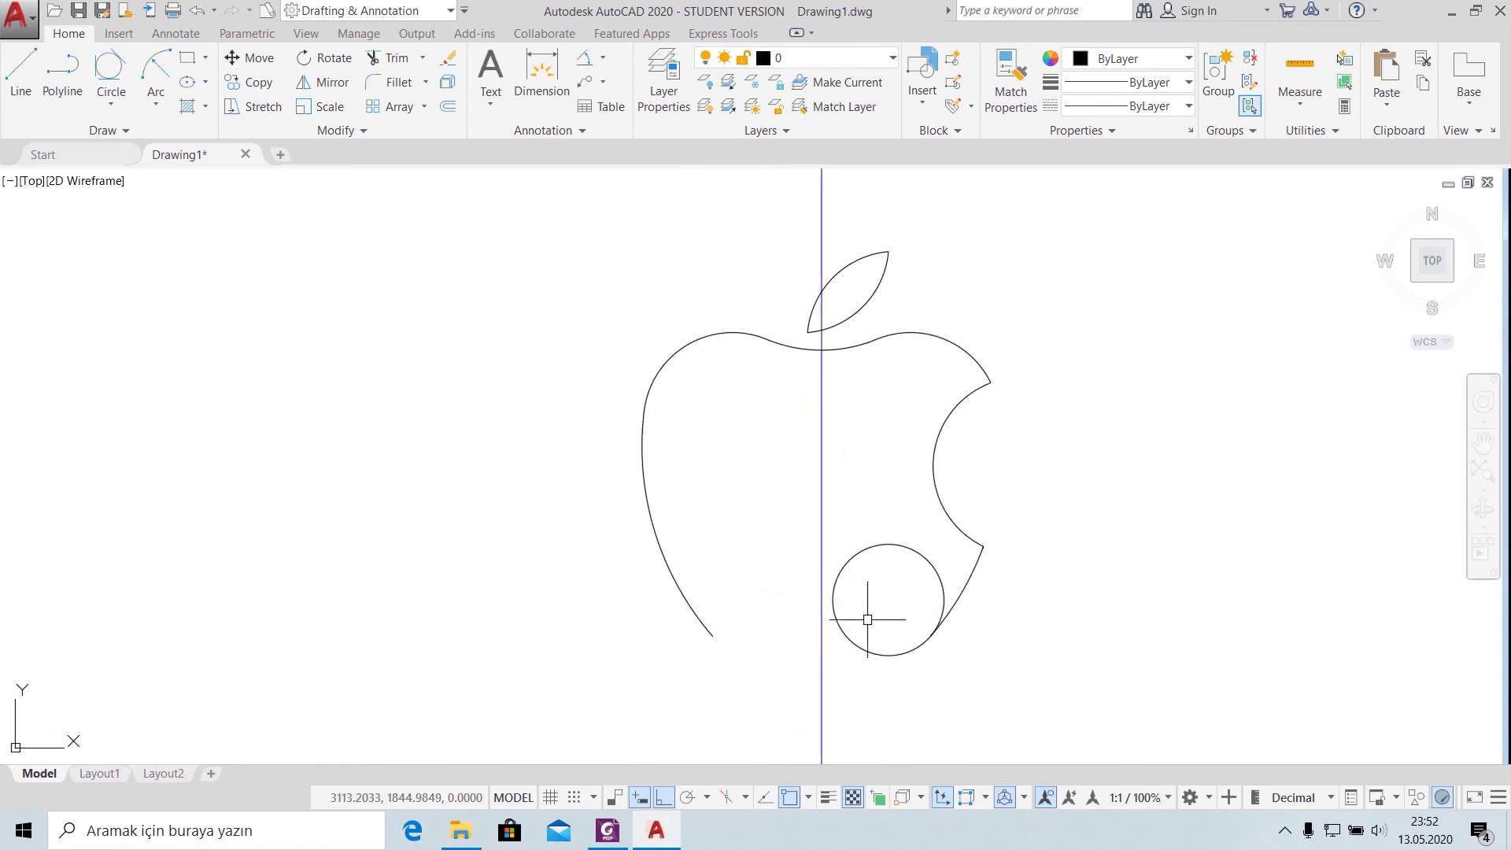
left_click(619, 828)
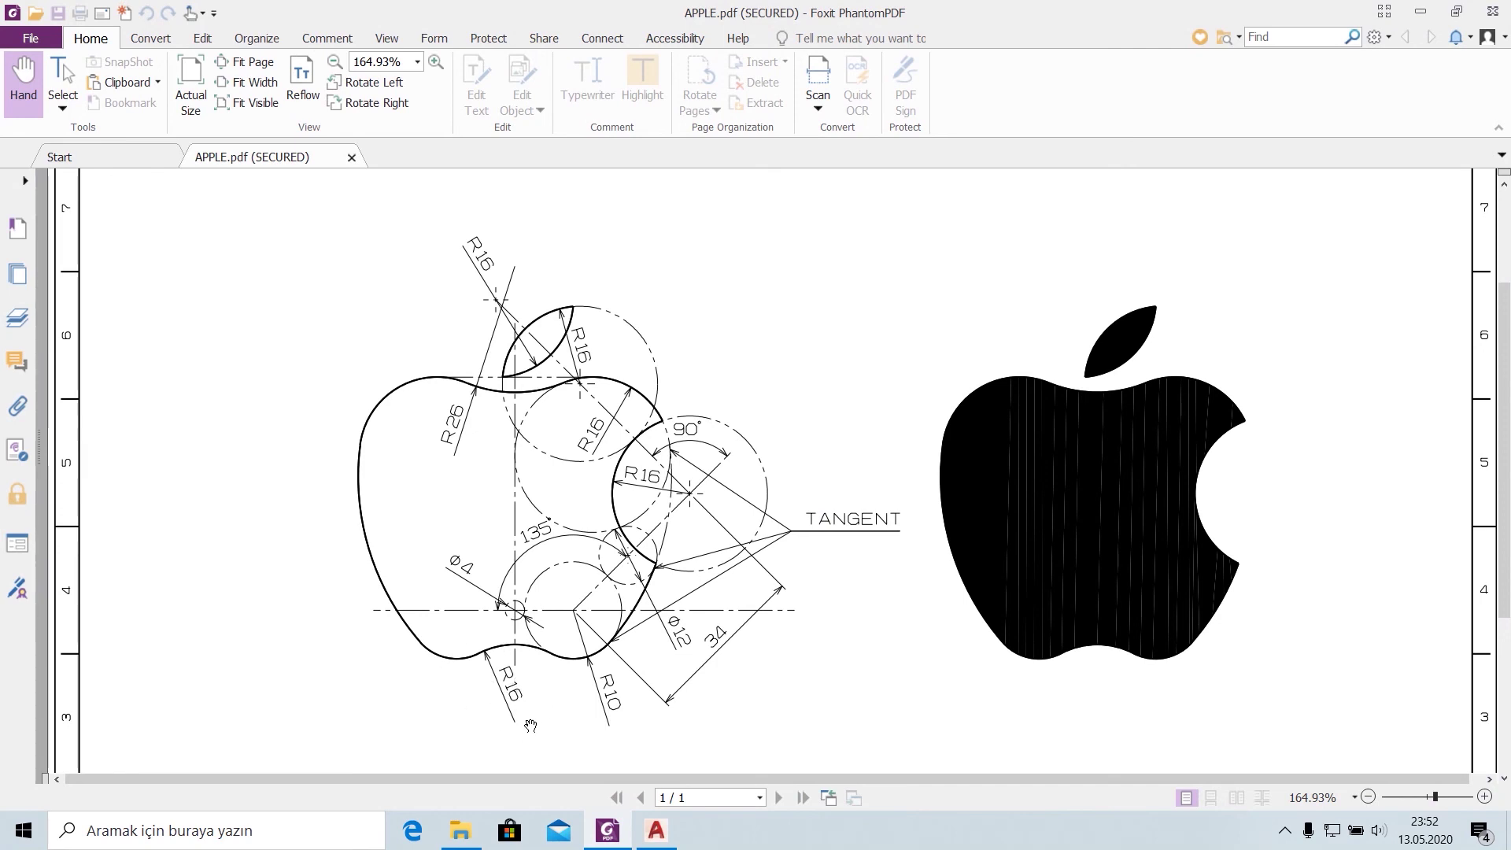
left_click(656, 830)
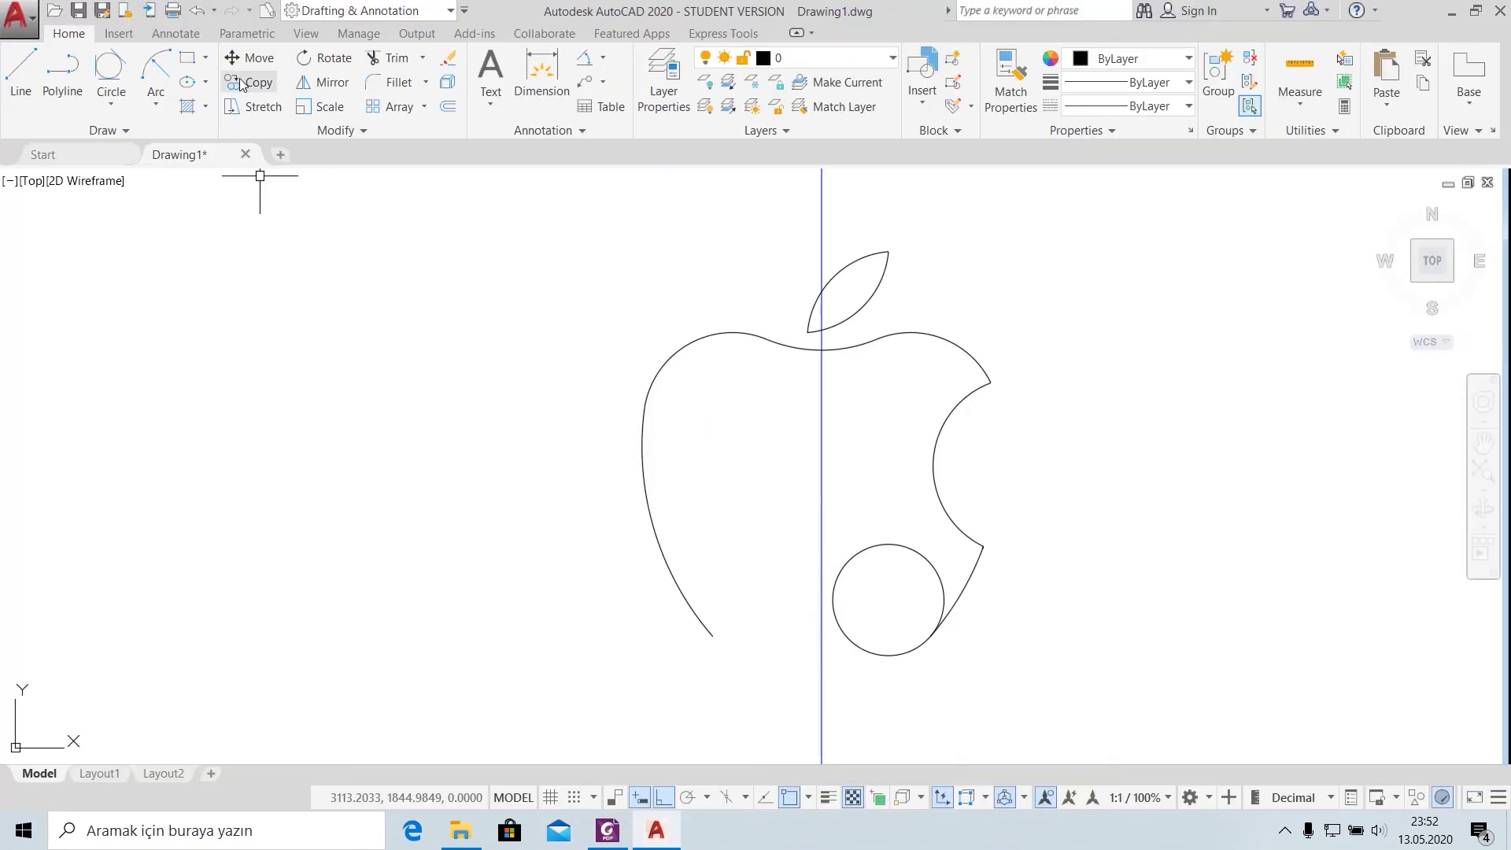
Step: Mirror the small bottom-right circle across the vertical centre line, keeping the original
left_click(323, 82)
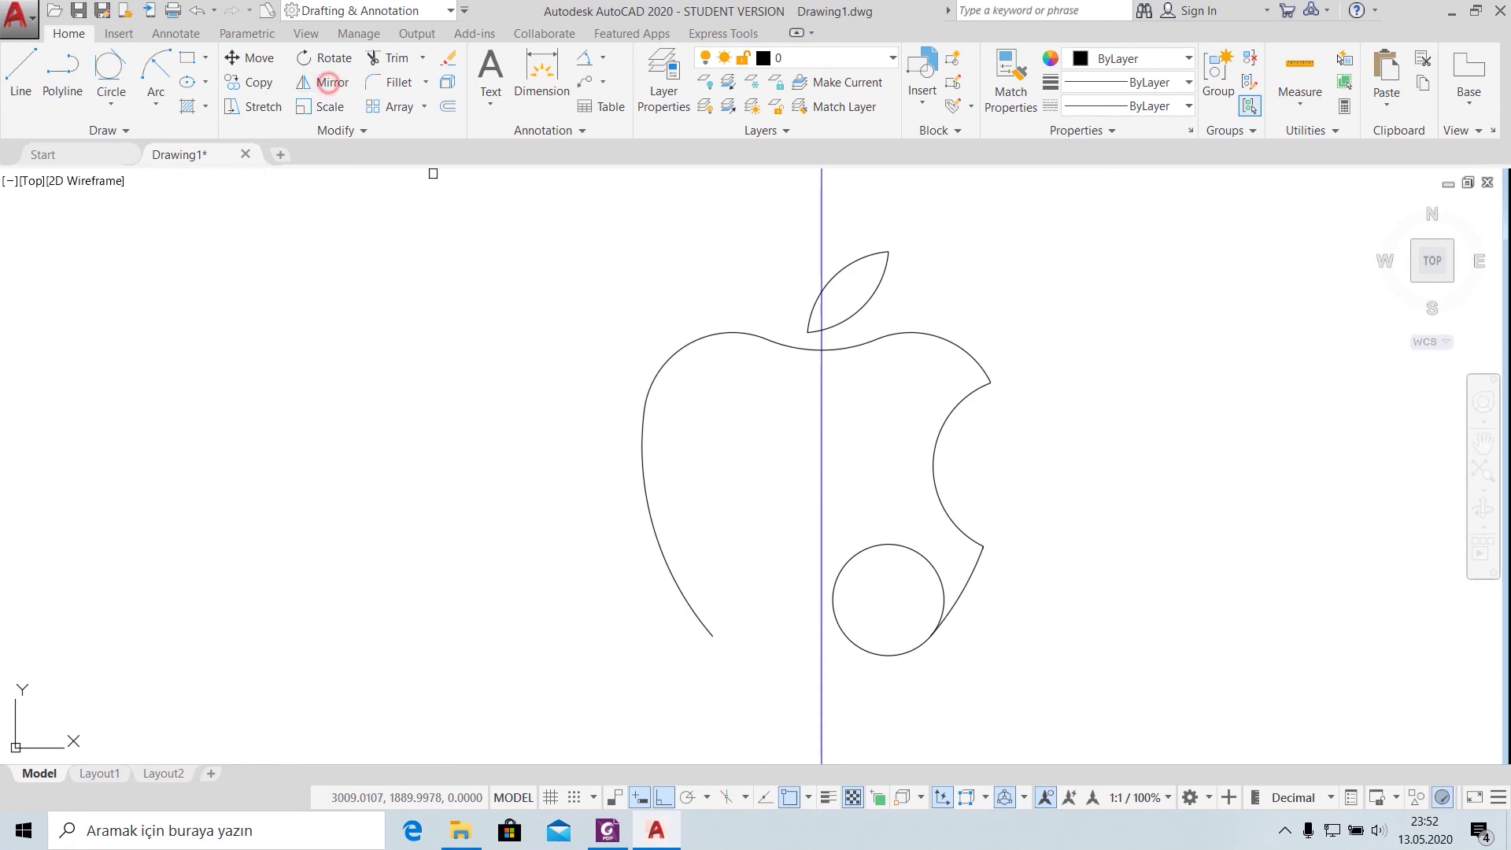
left_click(851, 557)
key("Return")
left_click(822, 590)
left_click(778, 685)
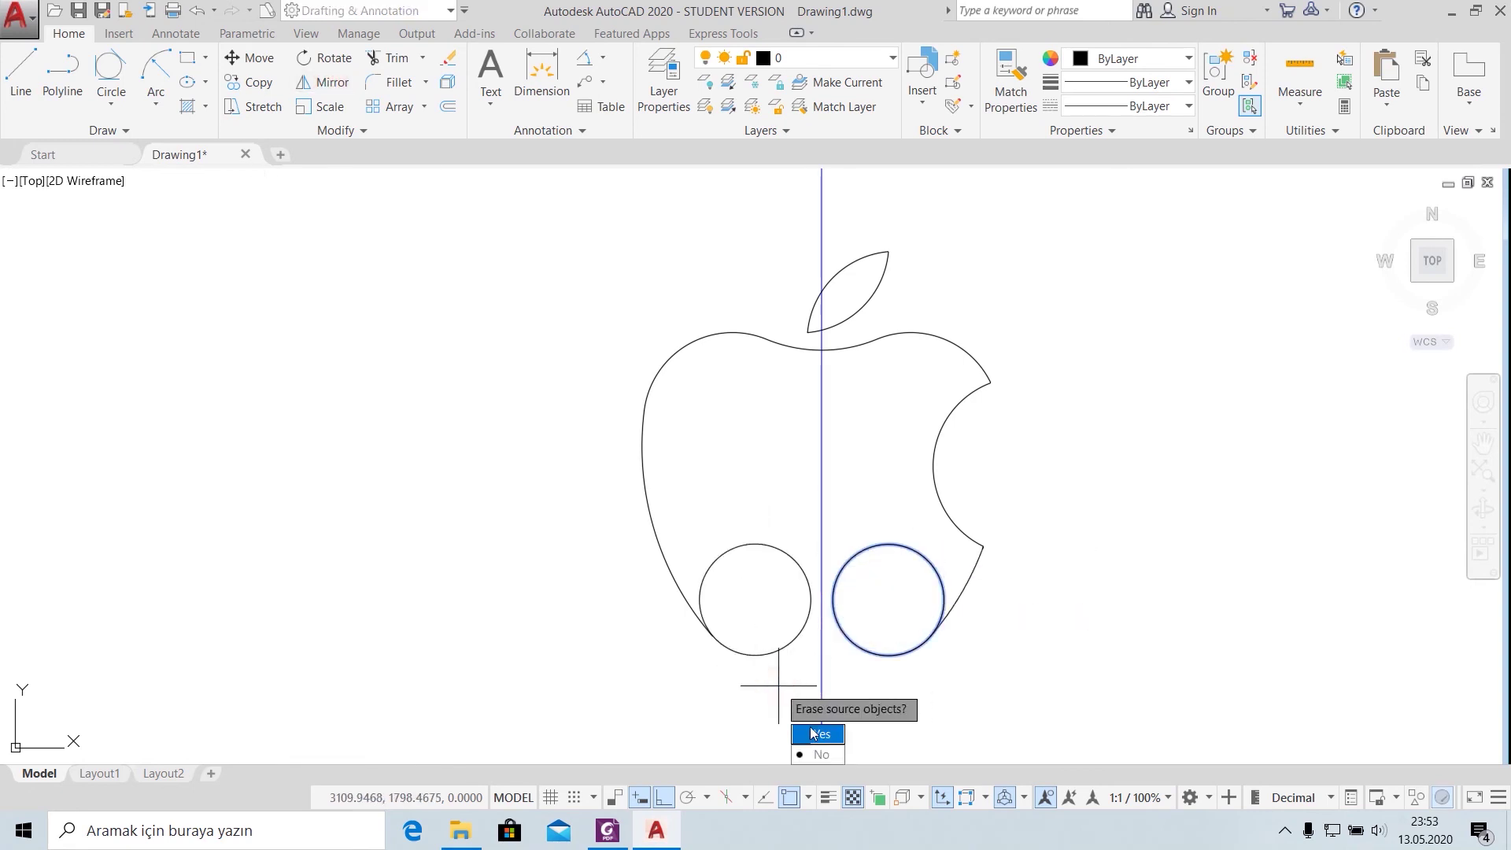
left_click(818, 754)
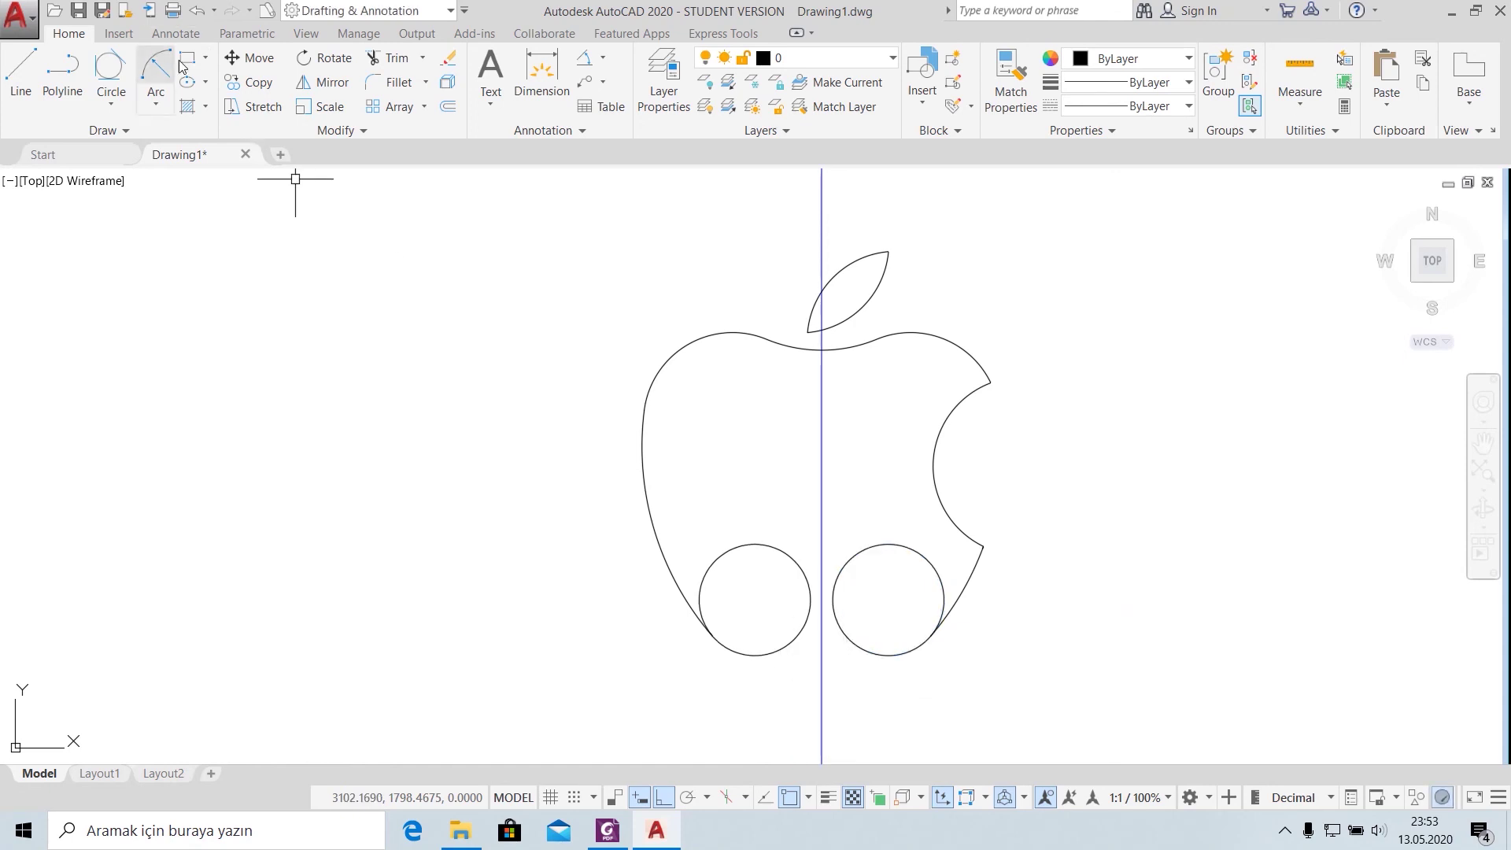
Step: Draw a radius-16 circle tangent to both small bottom circles
left_click(111, 102)
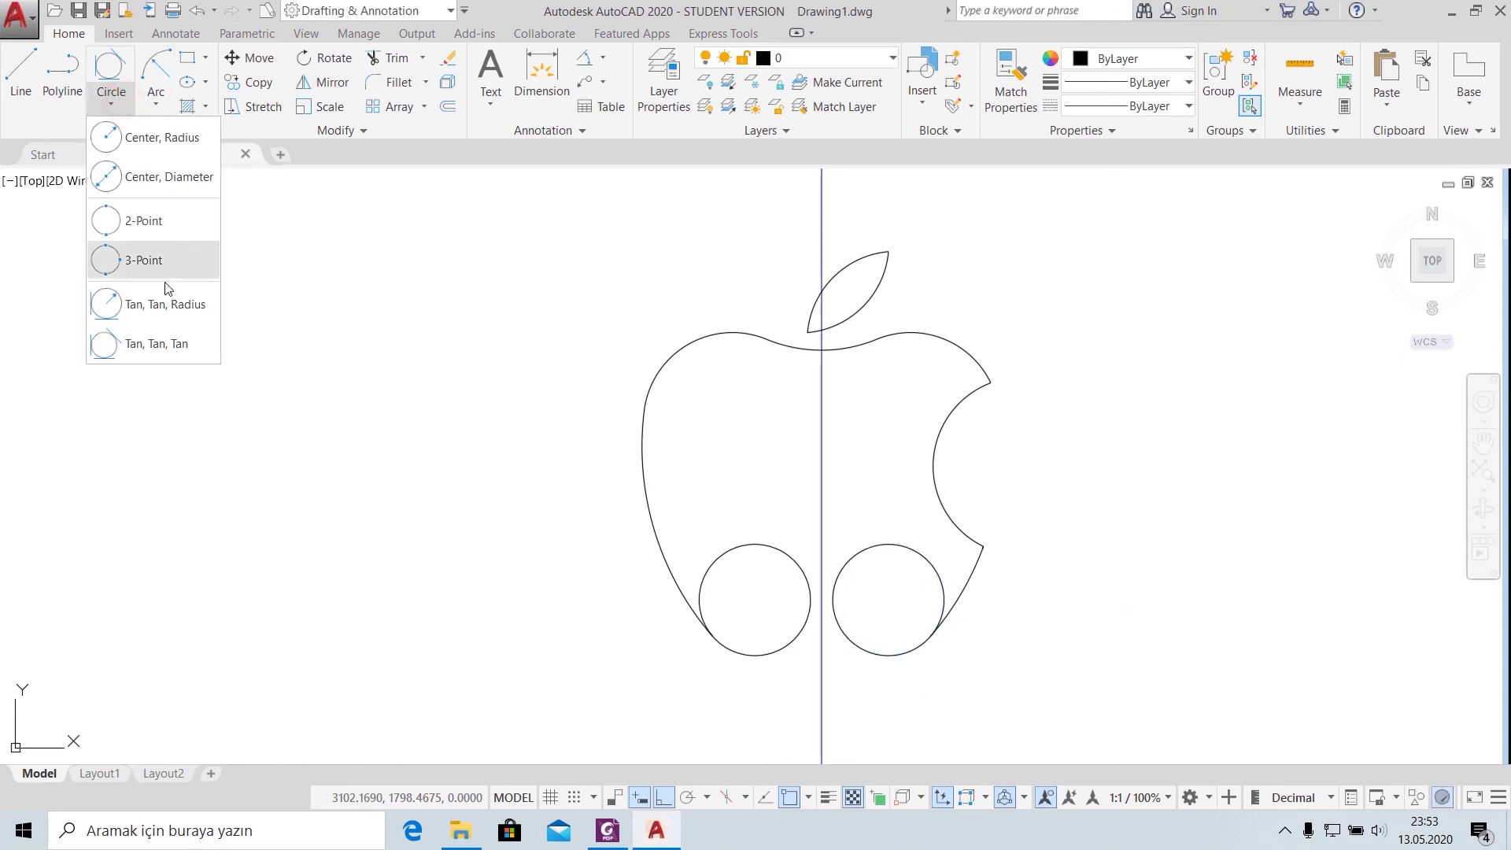
left_click(111, 102)
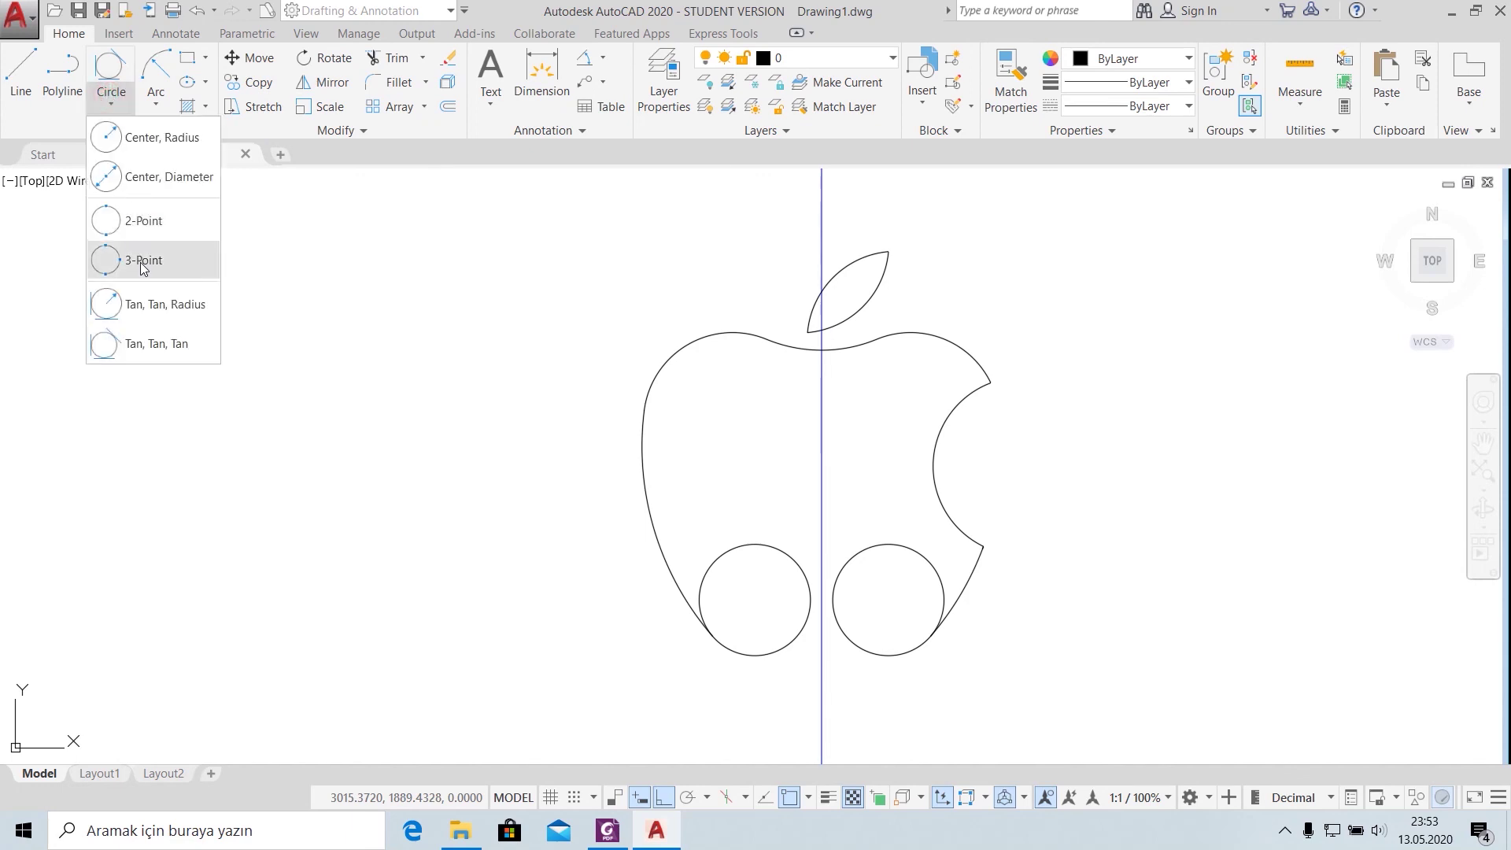
left_click(142, 304)
left_click(790, 644)
left_click(842, 632)
type("16")
key("Return")
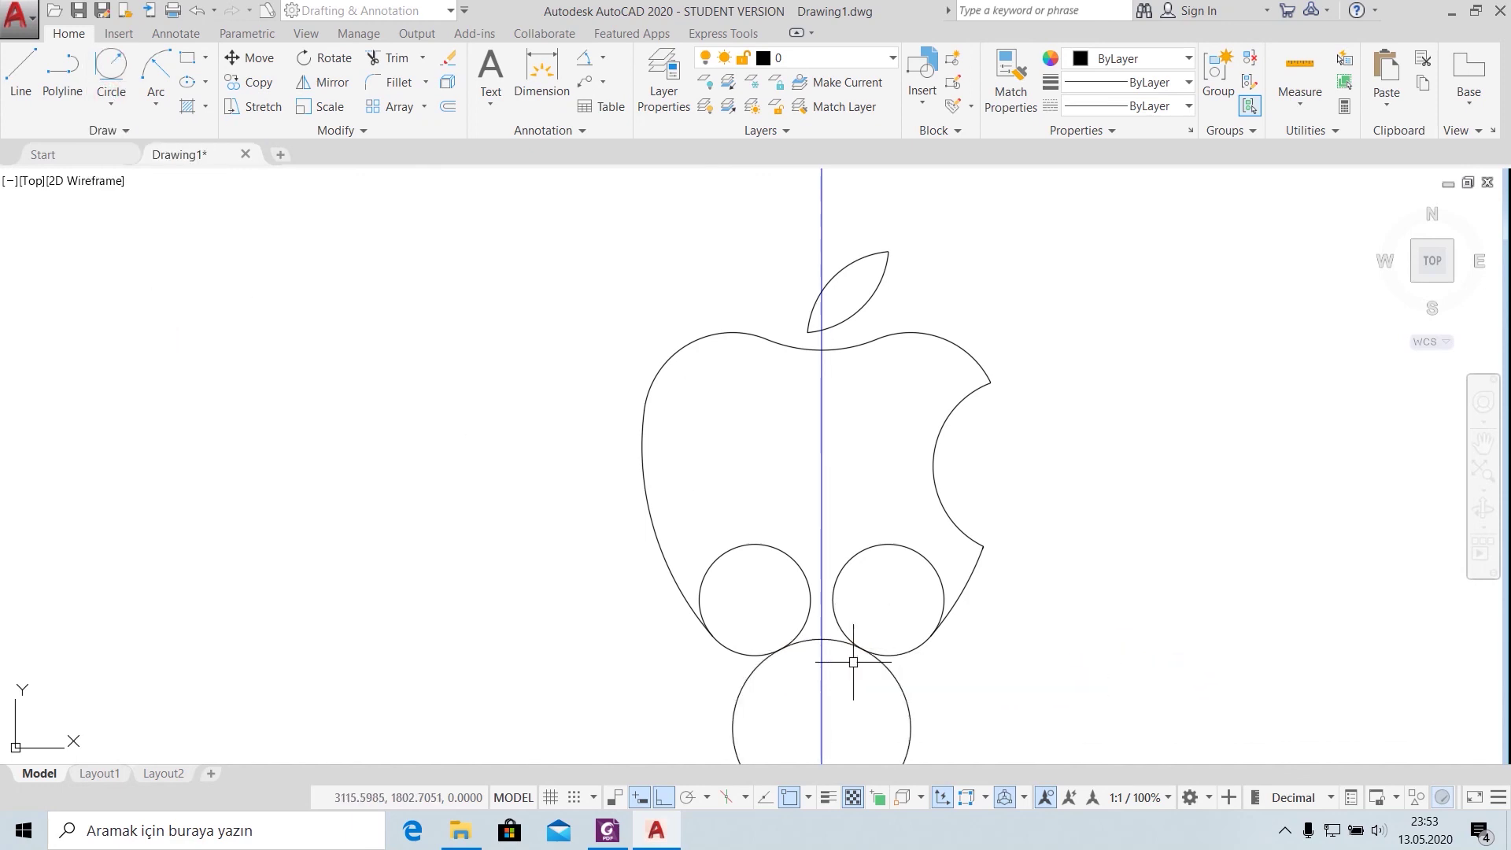
middle_click_drag(1033, 704, 1032, 575)
Step: Trim the large circle's sides and the small circles' excess arcs into the wavy bottom
key("Return")
key("Return")
left_click(913, 602)
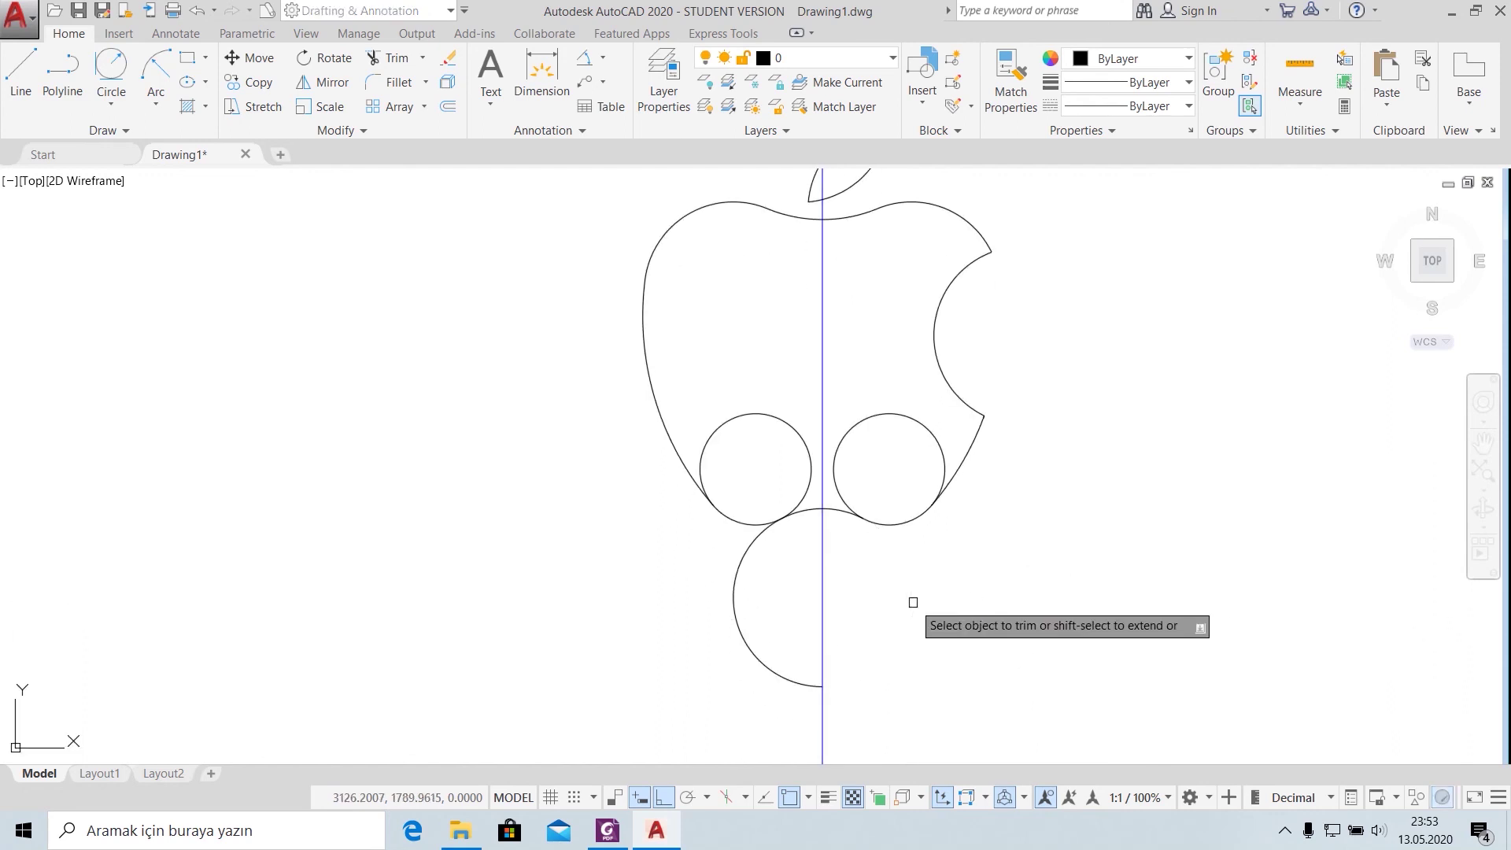
left_click(743, 639)
scroll(754, 597, "up", 2)
left_click(826, 337)
left_click(962, 306)
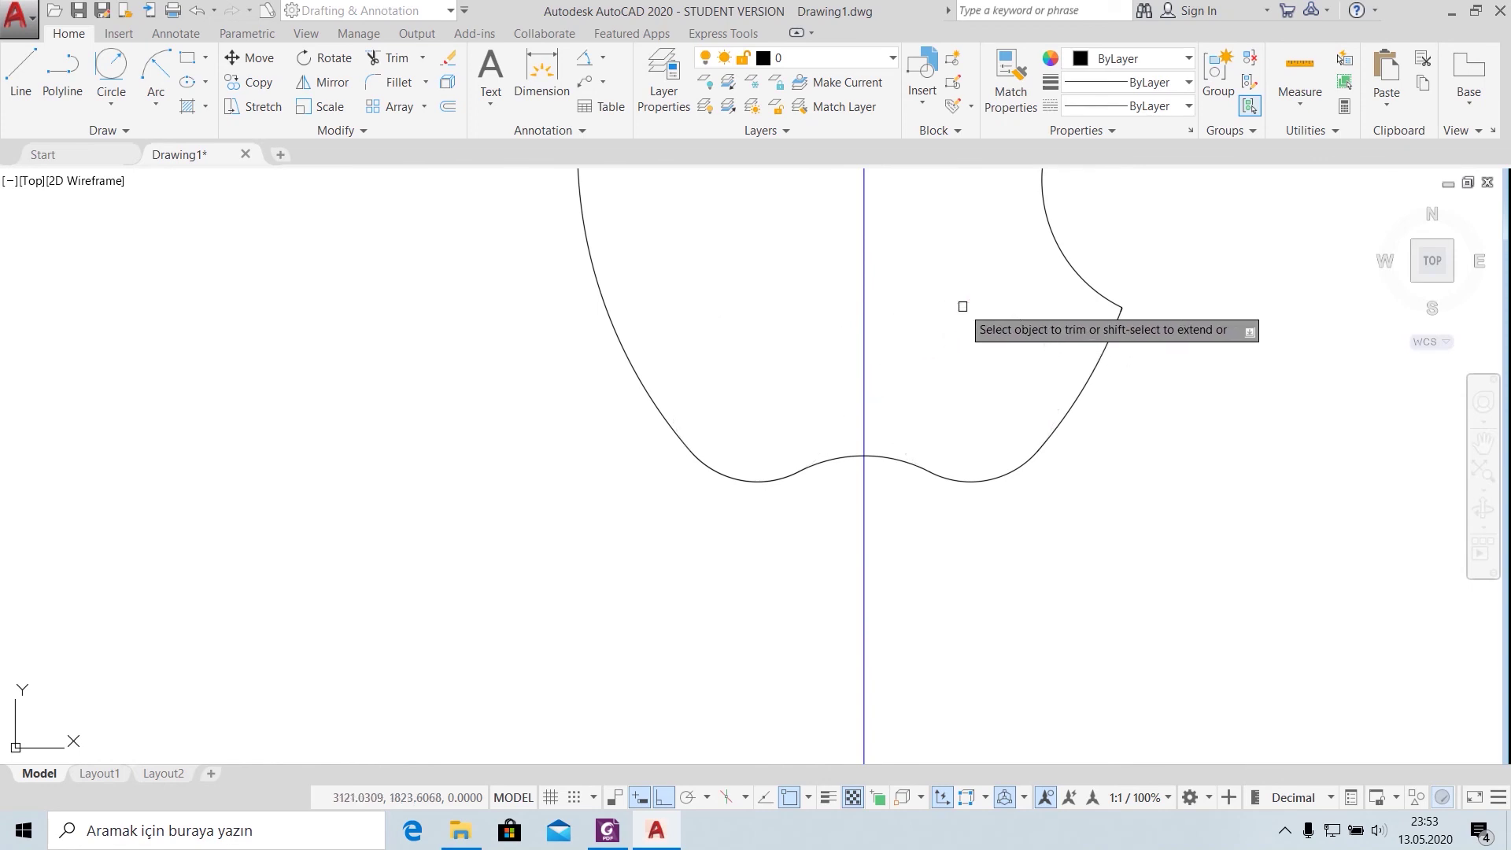
scroll(963, 315, "down", 2)
key("Return")
Step: Erase the vertical centre line and compare against the apple reference PDF
left_click(898, 436)
key("Delete")
middle_click_drag(899, 437, 747, 559)
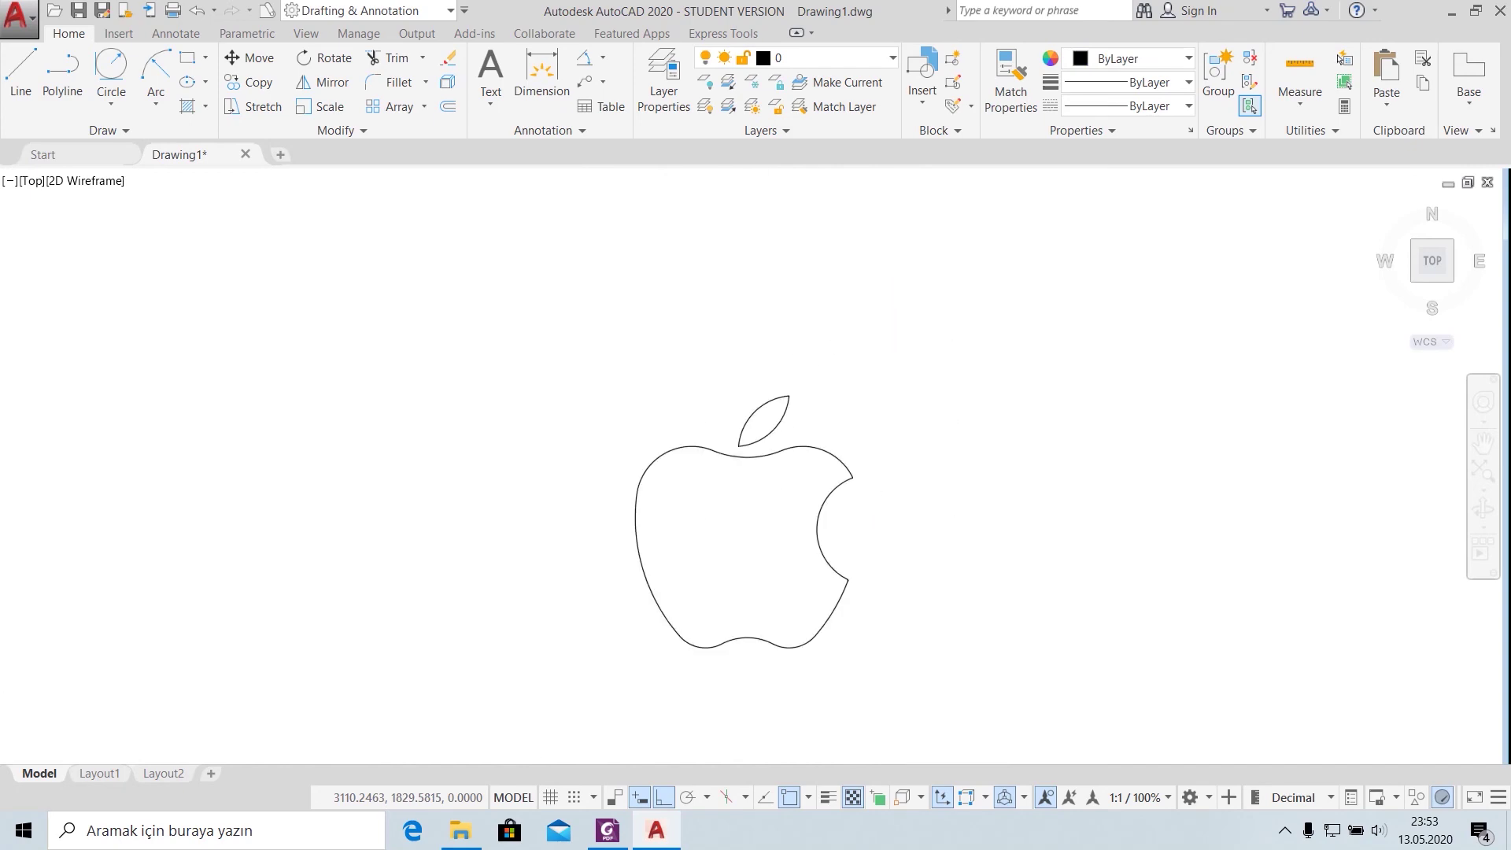
scroll(748, 560, "up", 2)
left_click(619, 840)
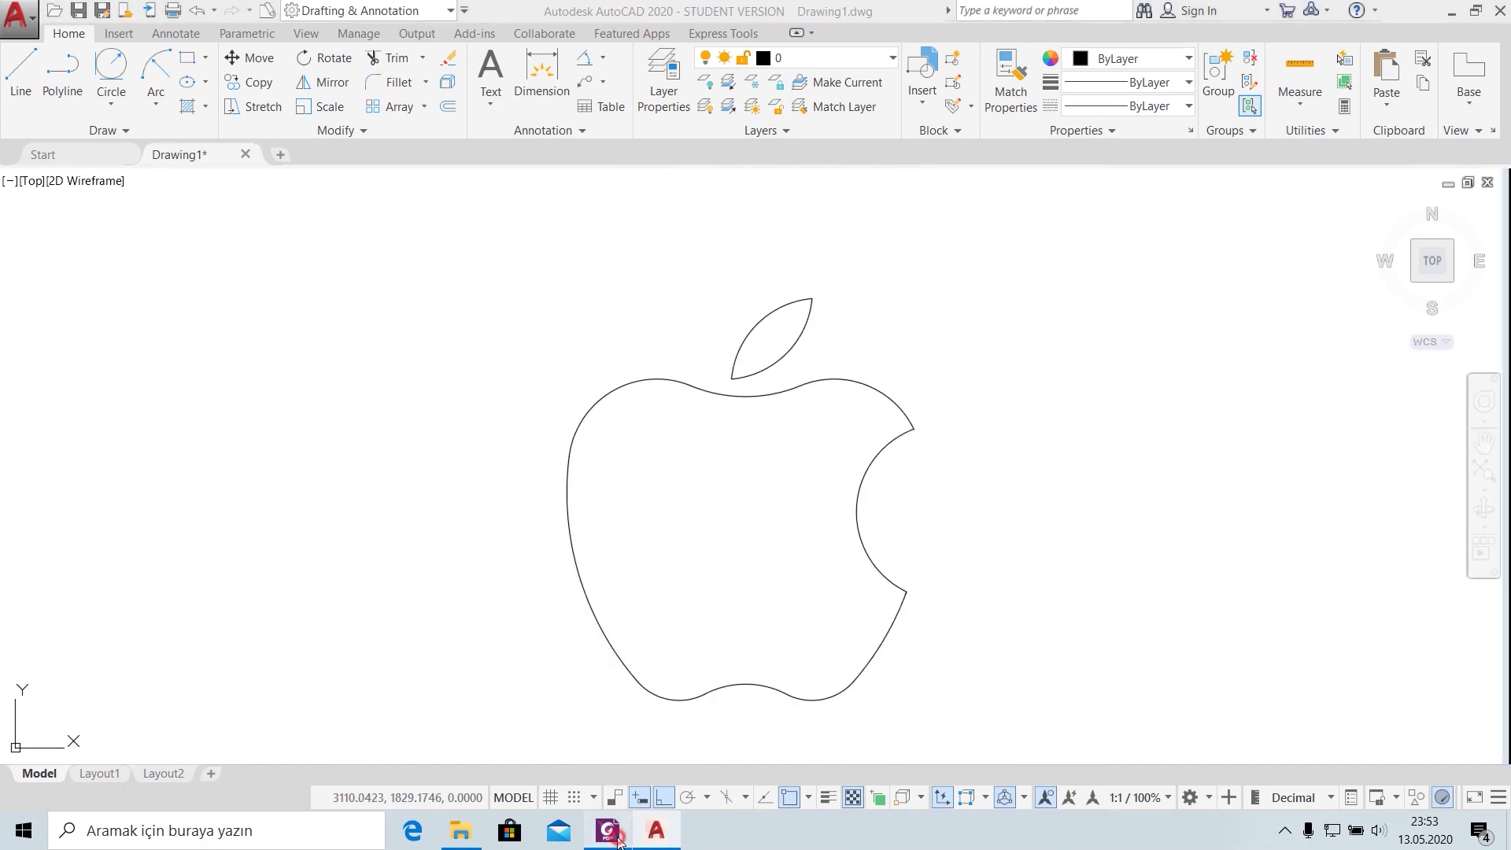
Step: Hatch the apple body and the leaf with a SOLID black fill
left_click(619, 840)
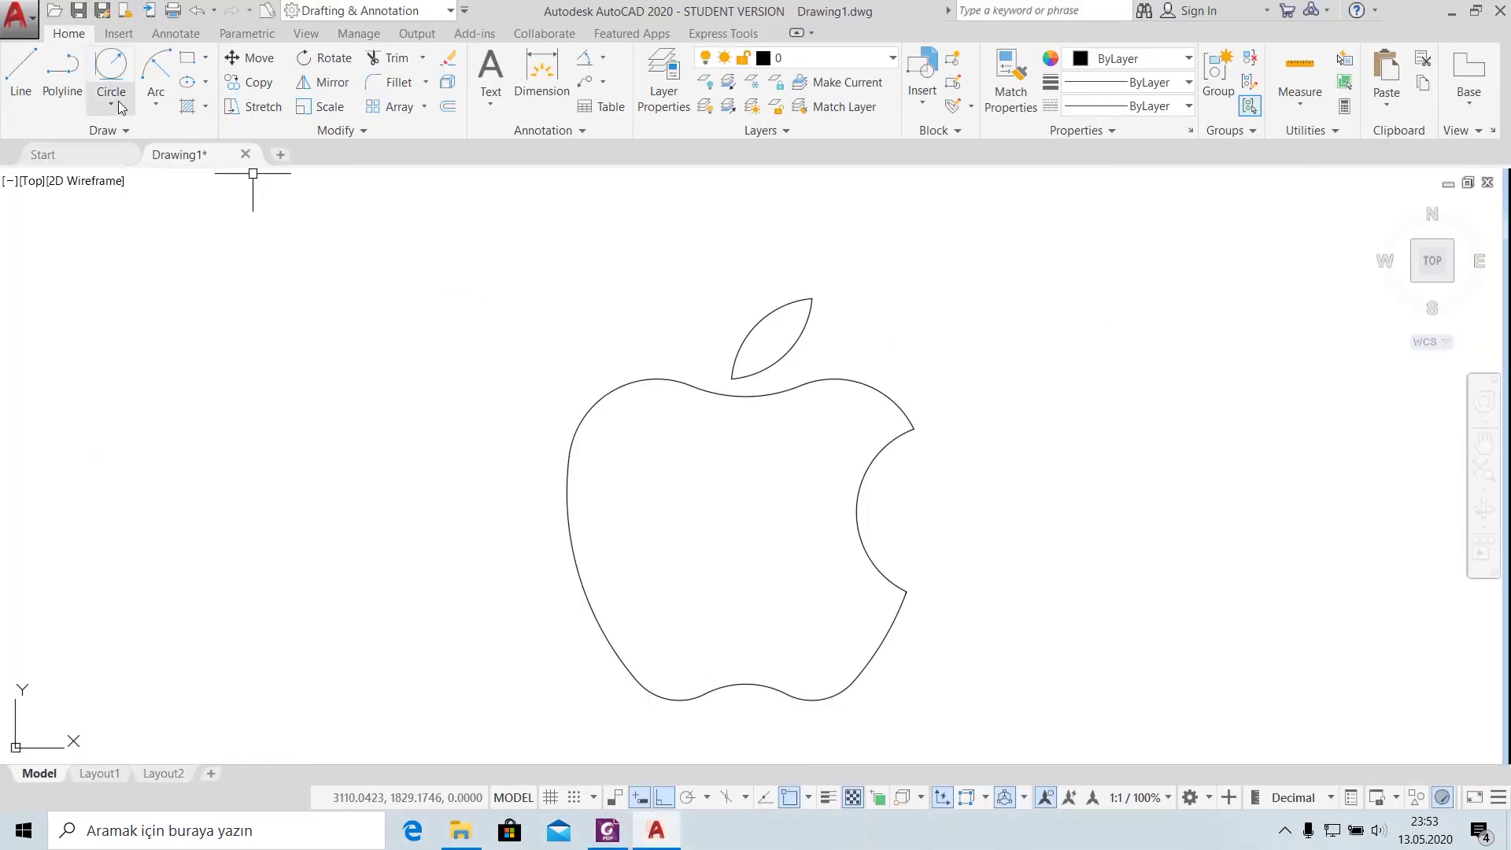
left_click(189, 106)
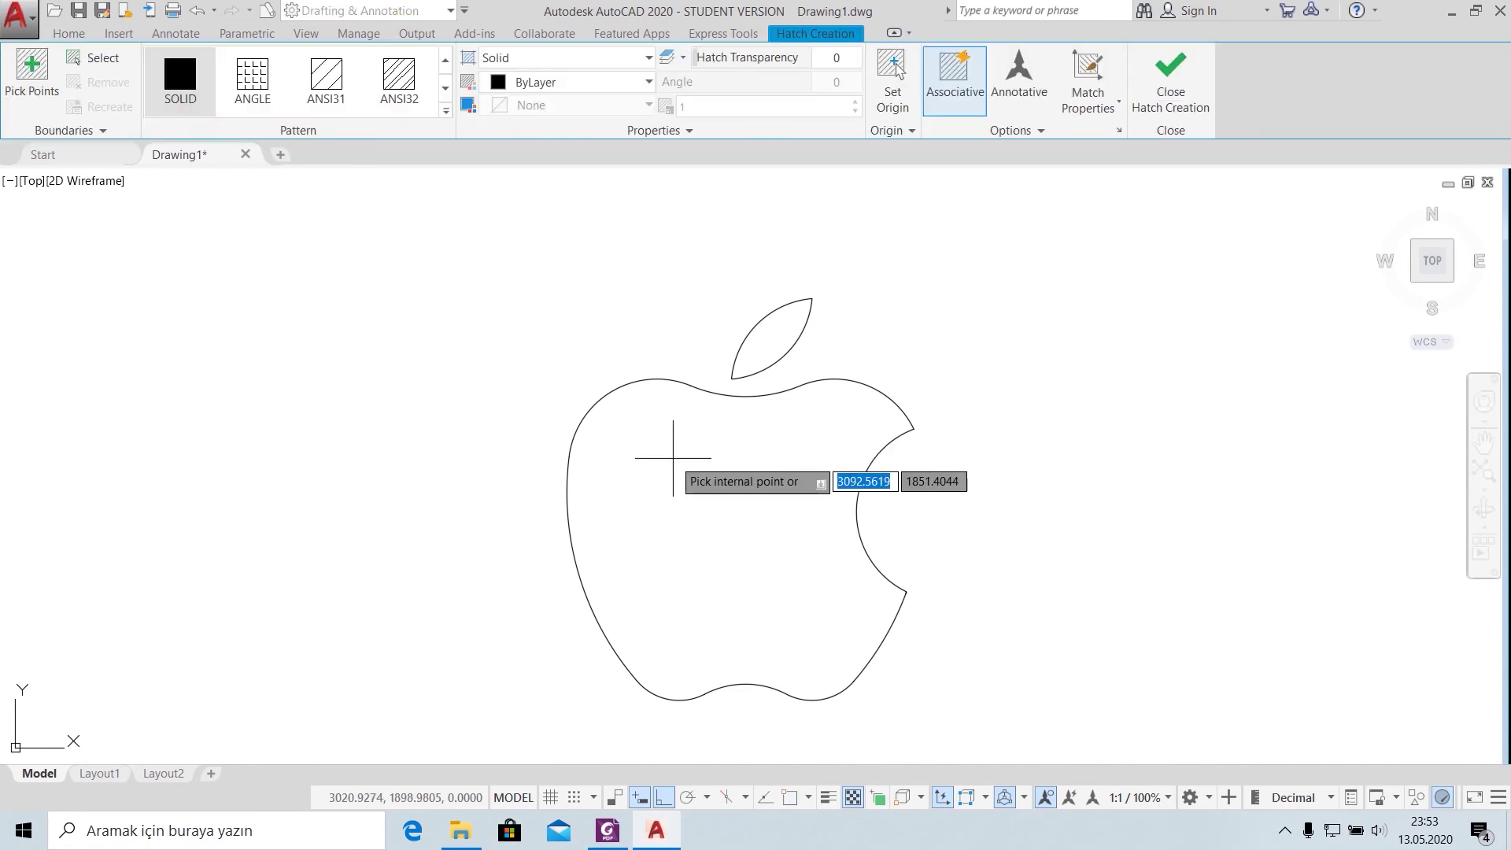
left_click(681, 456)
left_click(787, 331)
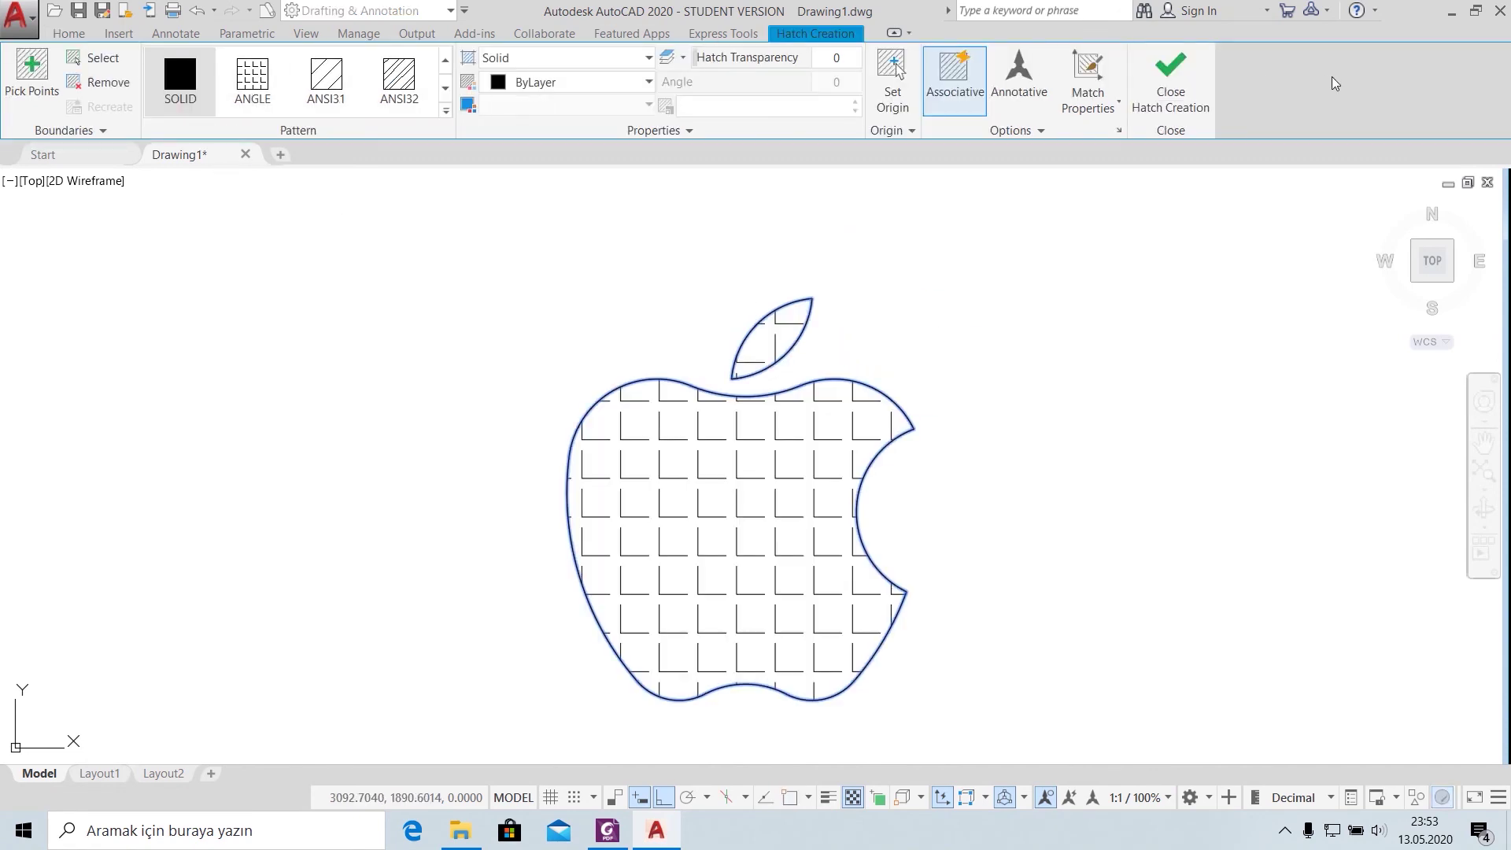
left_click(1186, 85)
left_click(375, 378)
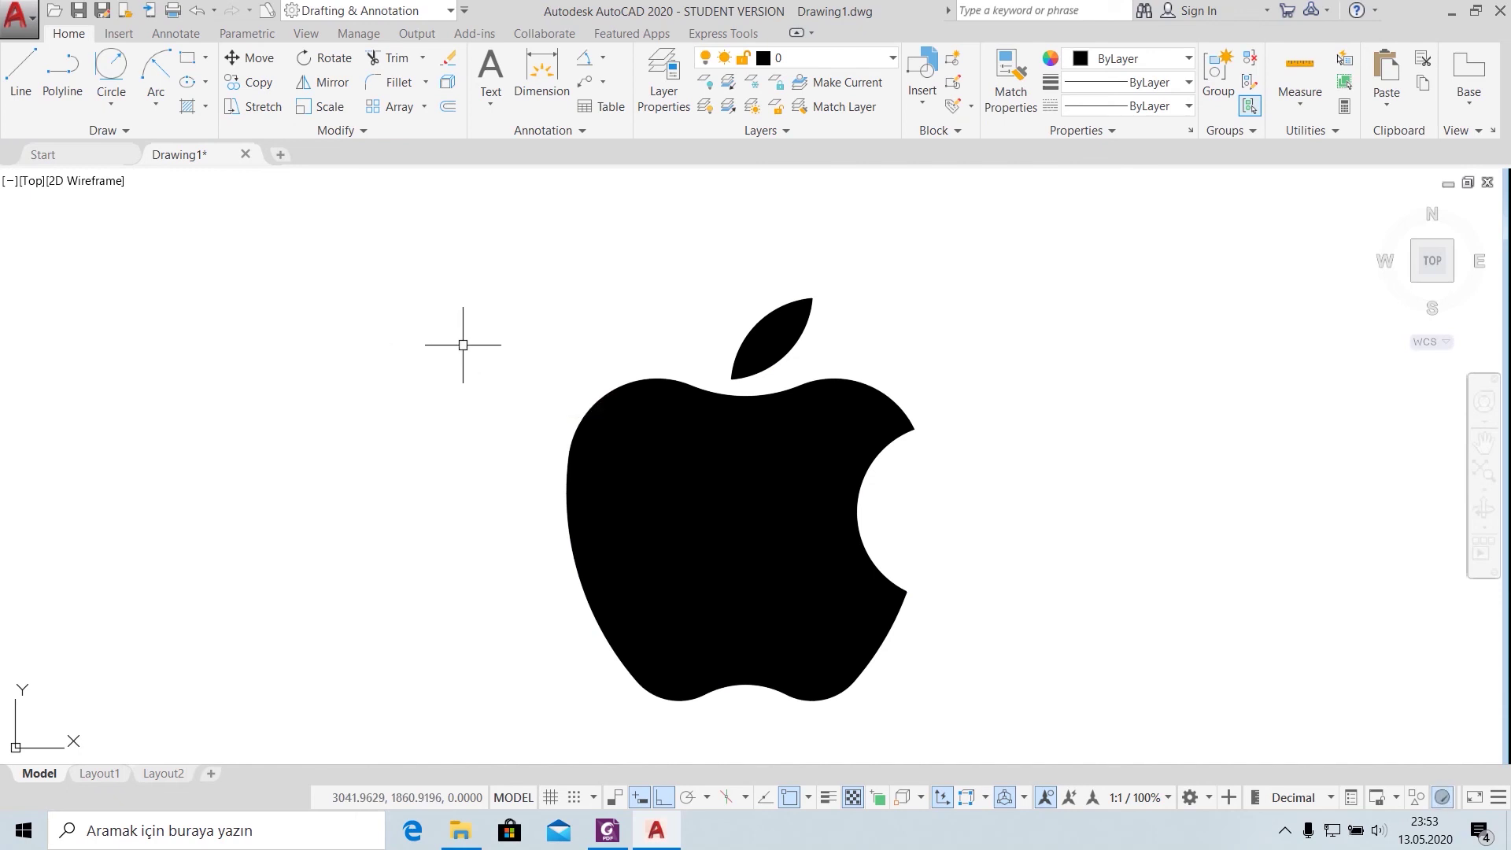
scroll(425, 420, "down", 2)
scroll(424, 419, "up", 2)
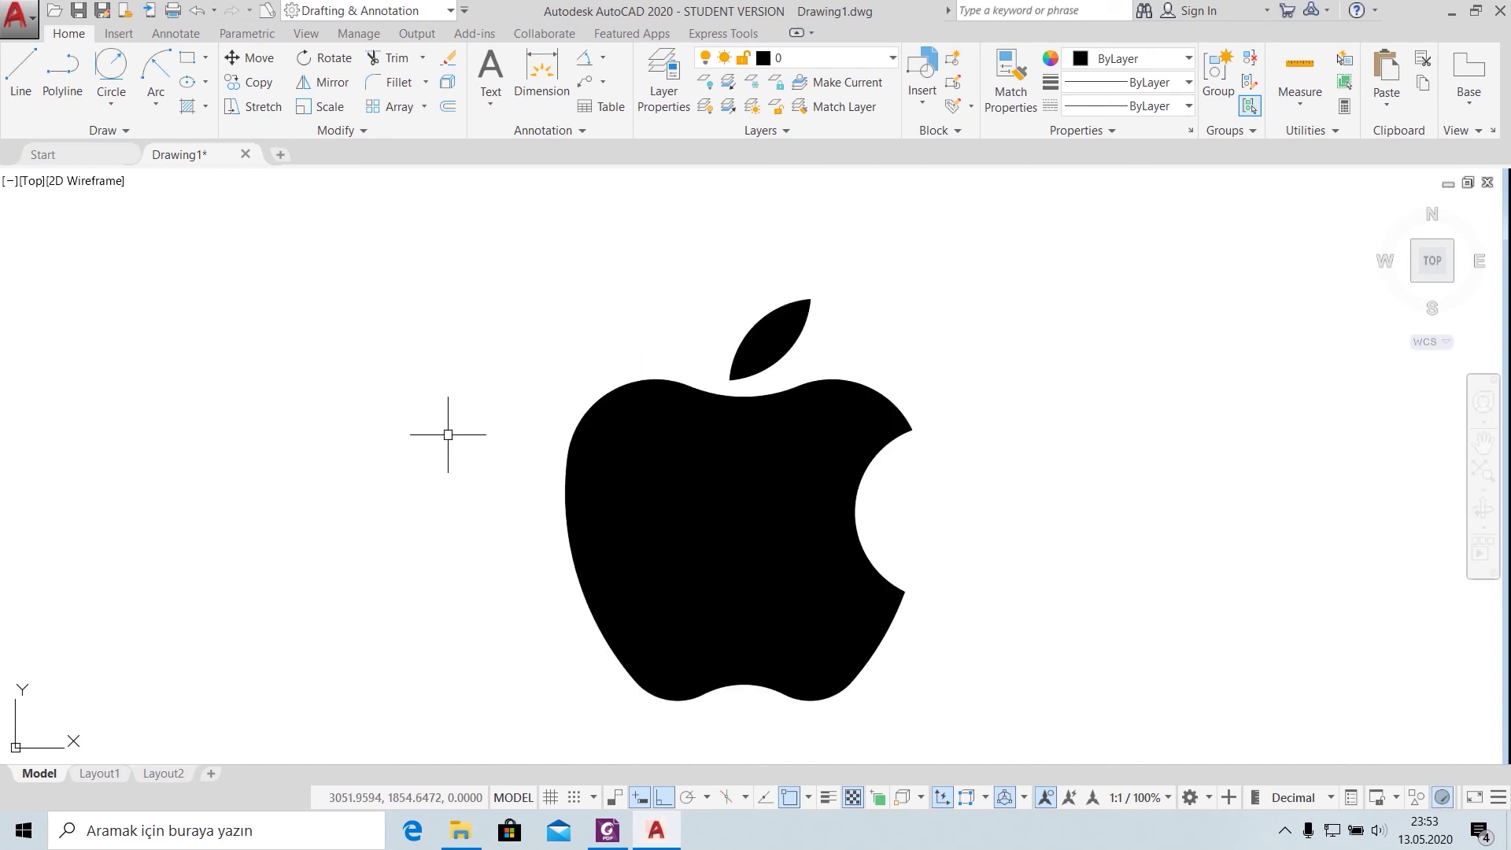
middle_click_drag(449, 432, 455, 376)
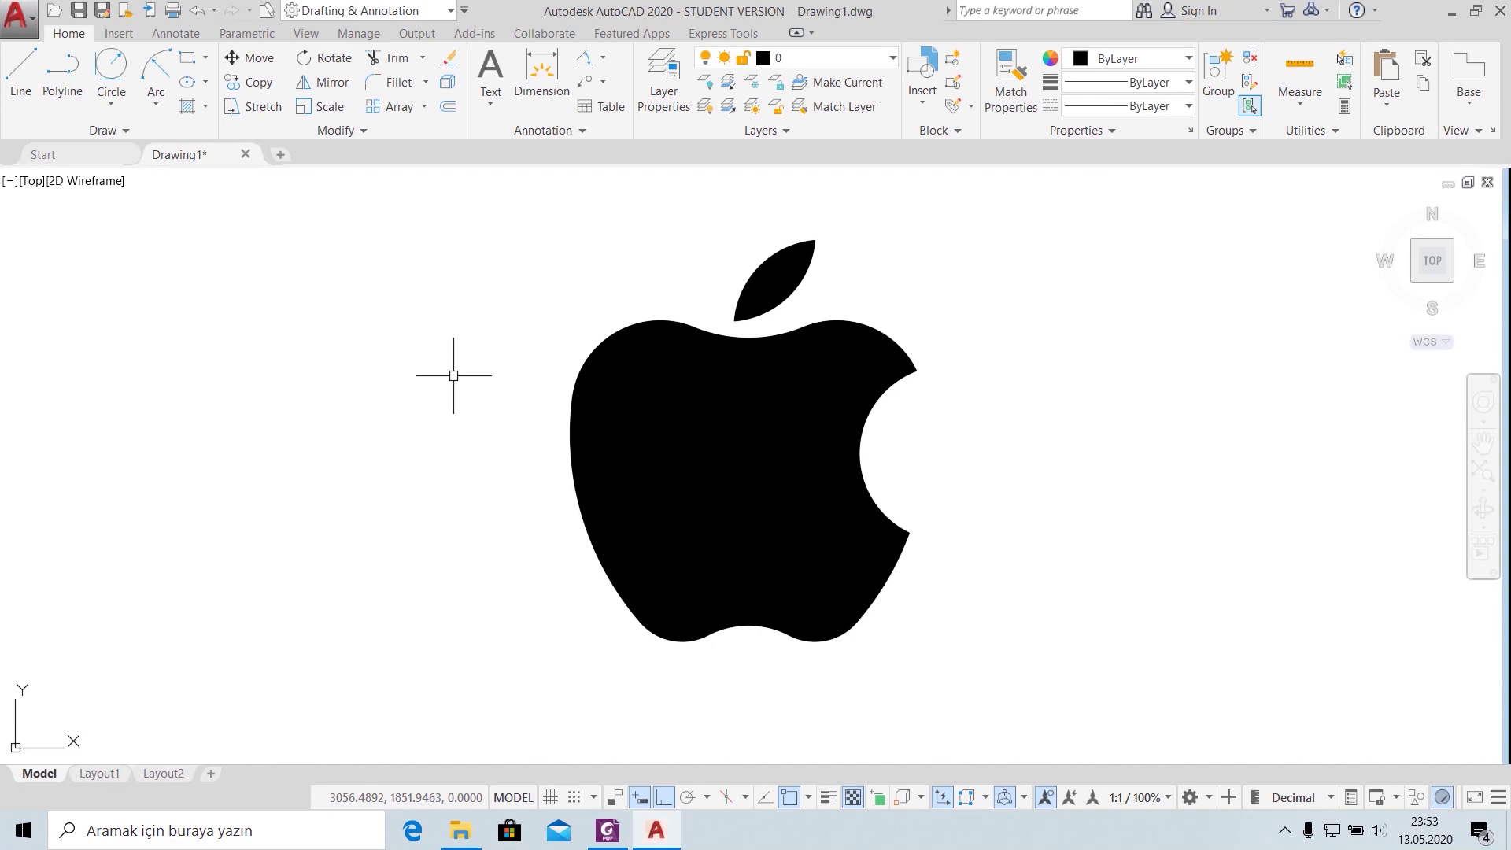